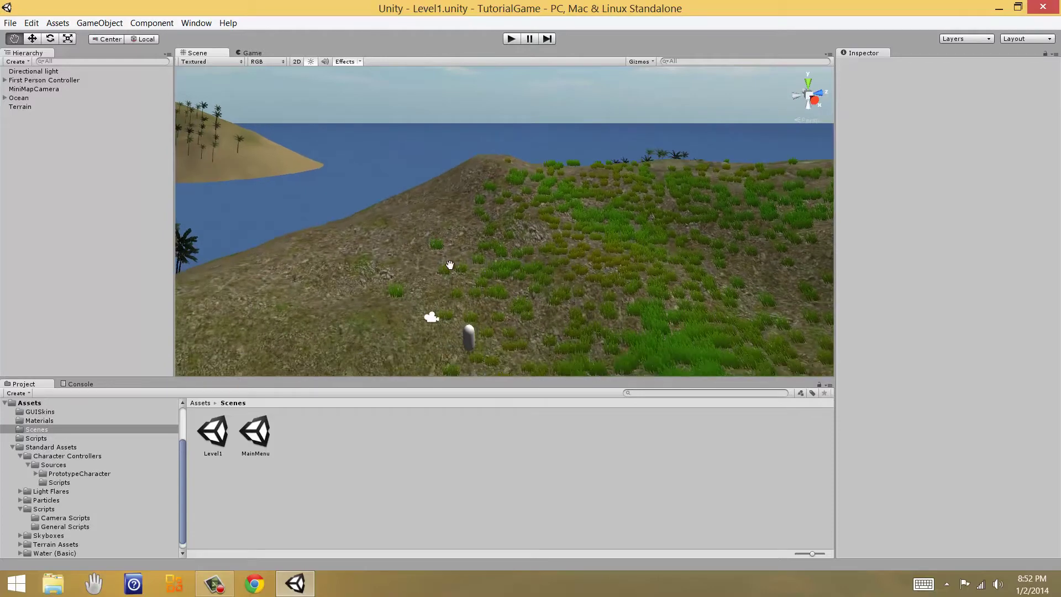
Examine the MiniMapCamera's settings, its minimap in the Game view, and its view volume above the island
left_click(54, 90)
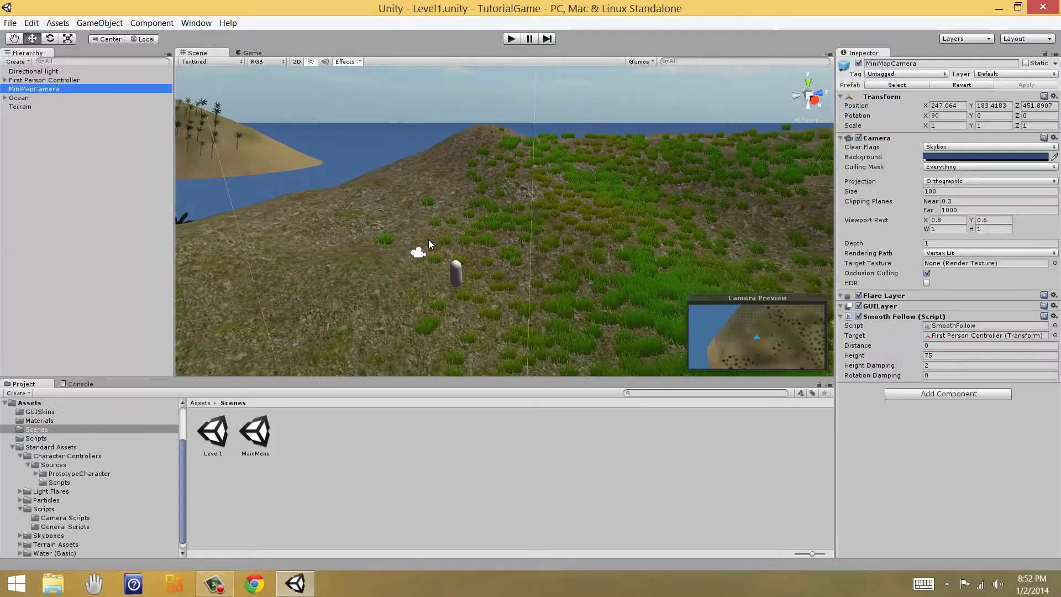
left_click(253, 54)
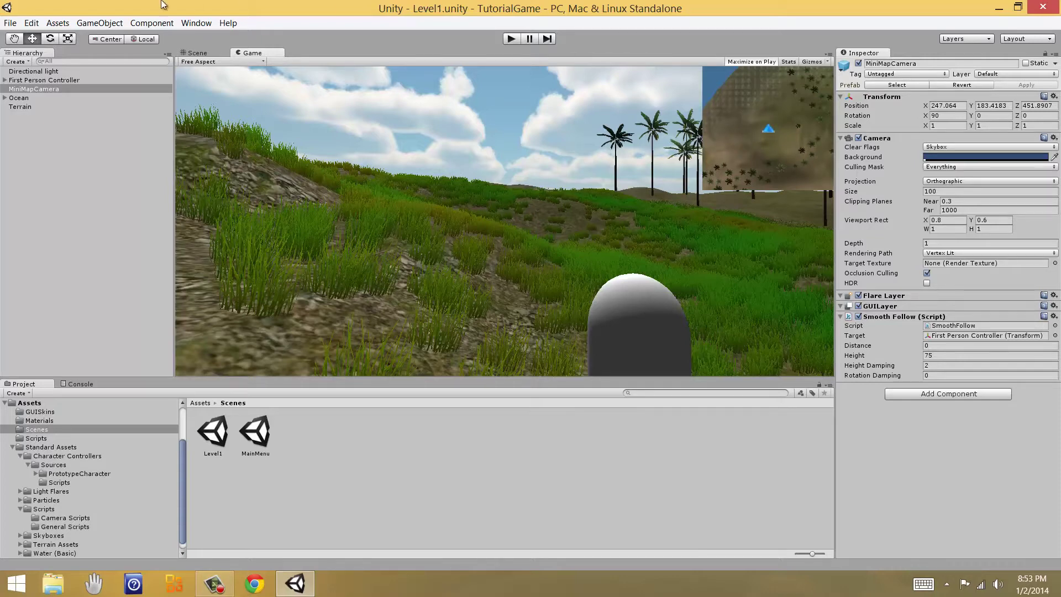
left_click(195, 53)
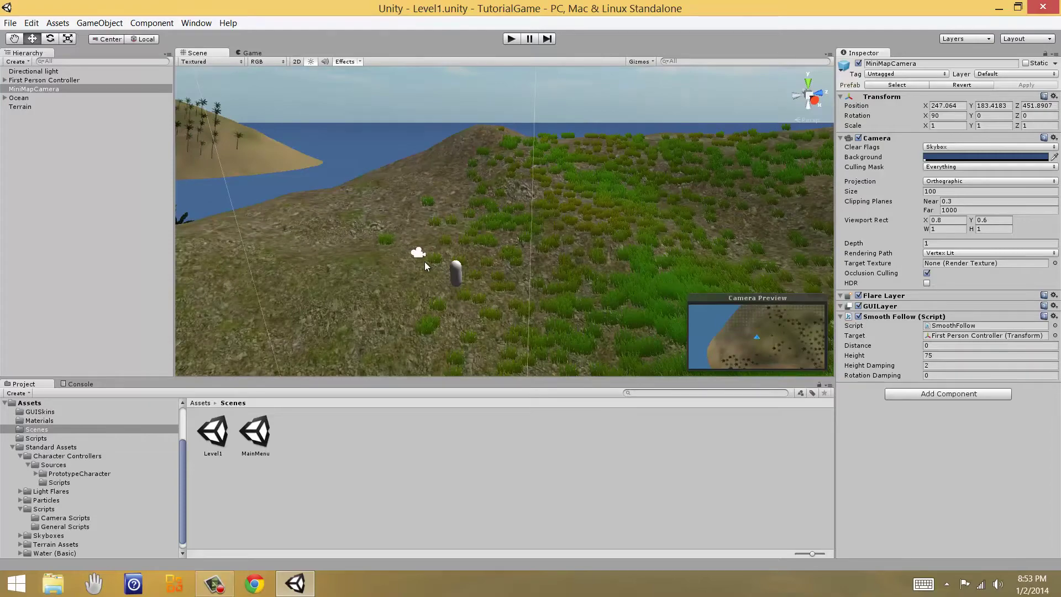
middle_click_drag(425, 261, 447, 262)
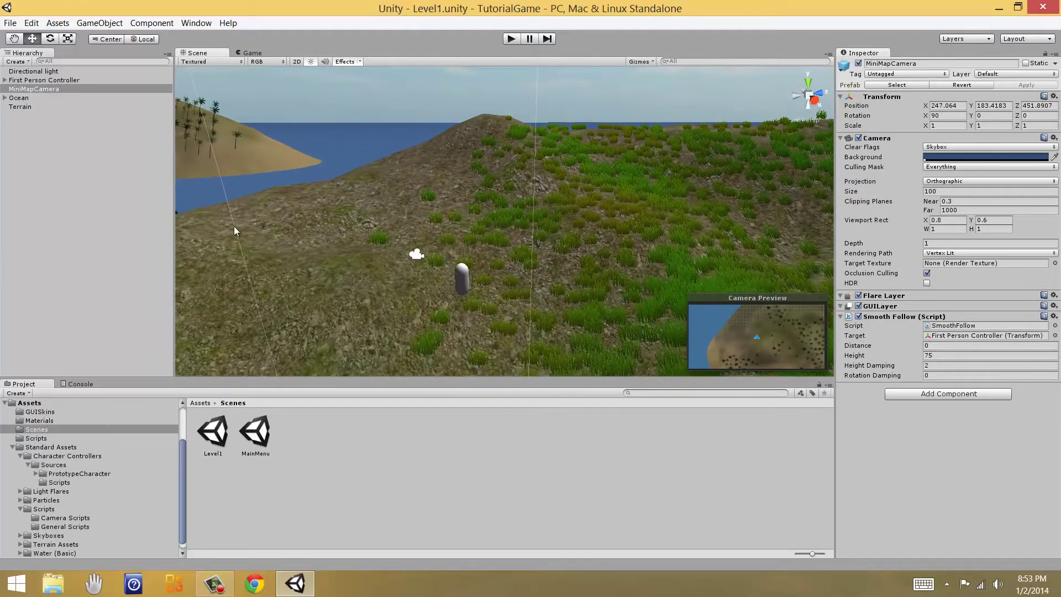
double_click(45, 88)
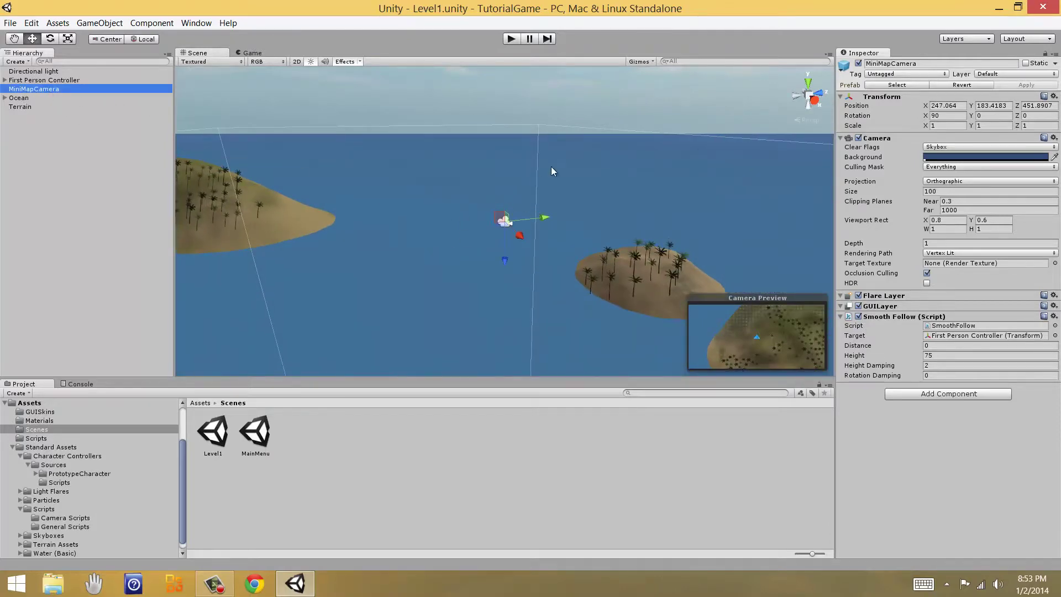
right_click_drag(551, 167, 539, 263)
middle_click_drag(540, 264, 534, 175)
right_click_drag(413, 268, 447, 326)
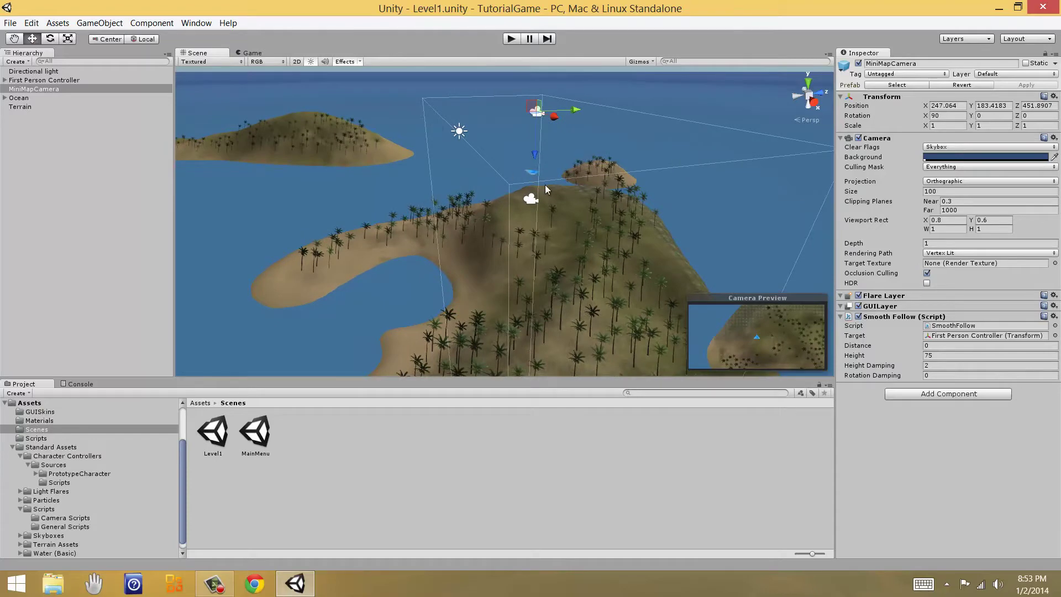
right_click_drag(545, 185, 514, 276)
scroll(515, 251, "down", 3)
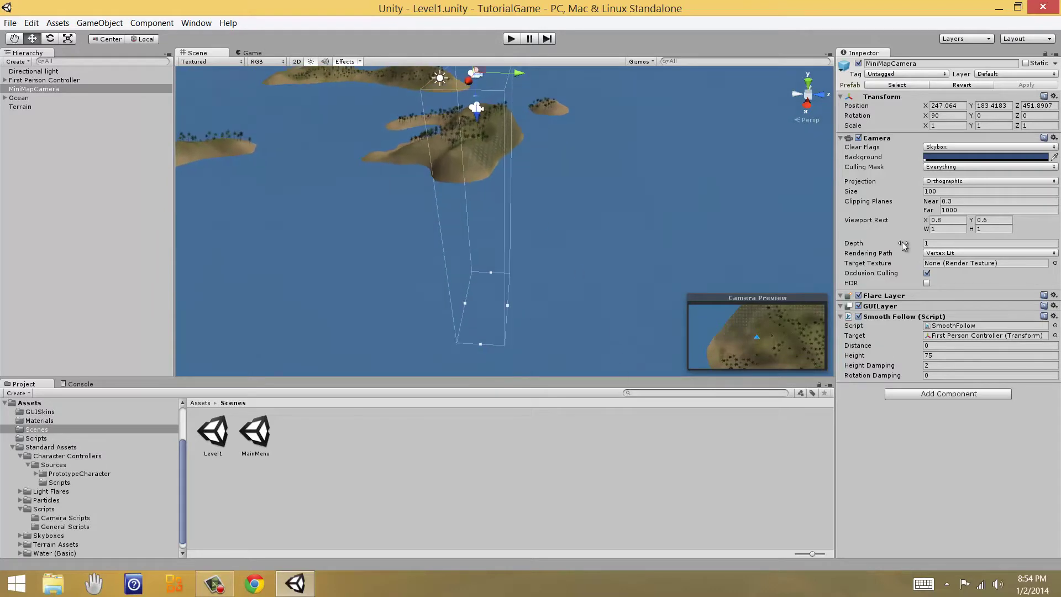
Set the MiniMapCamera's far clipping plane to 500
left_click(941, 194)
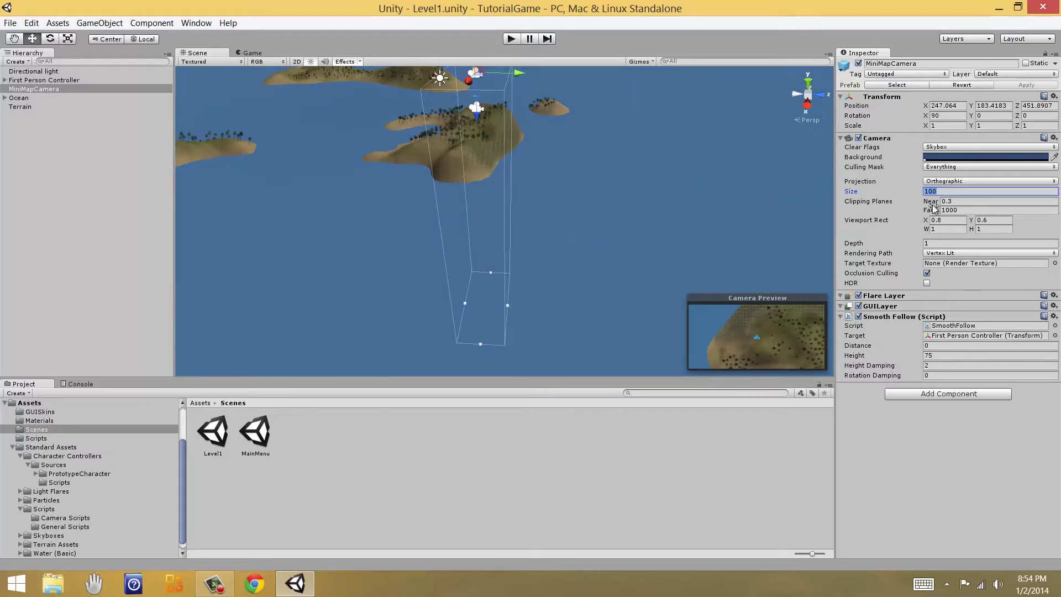
left_click(961, 210)
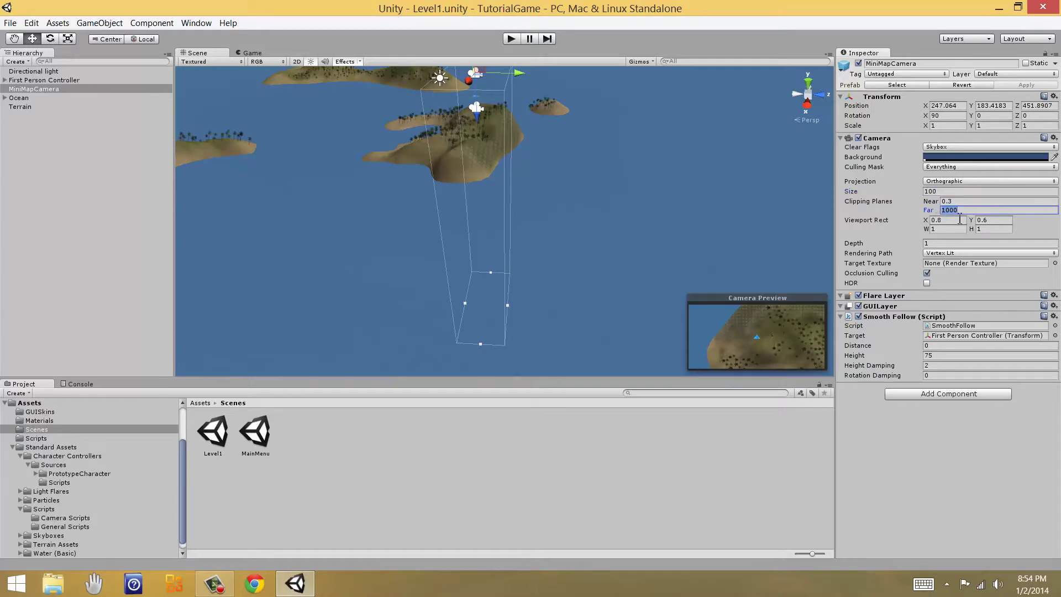
type("500")
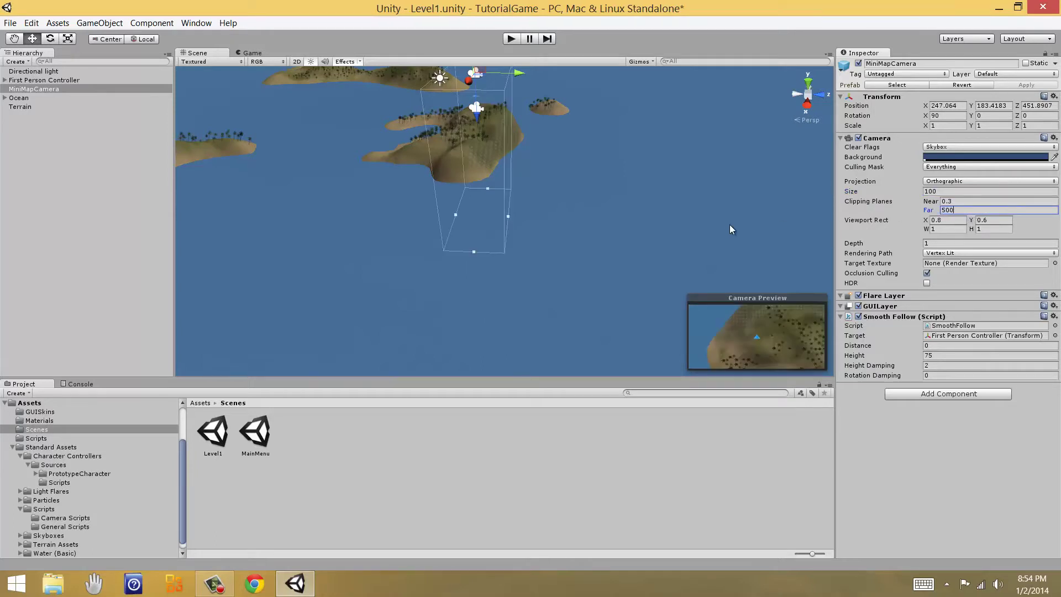
Inspect the MiniMapCamera's view volume and the blue arrow marker floating above the First Person Controller
middle_click_drag(468, 240, 515, 186)
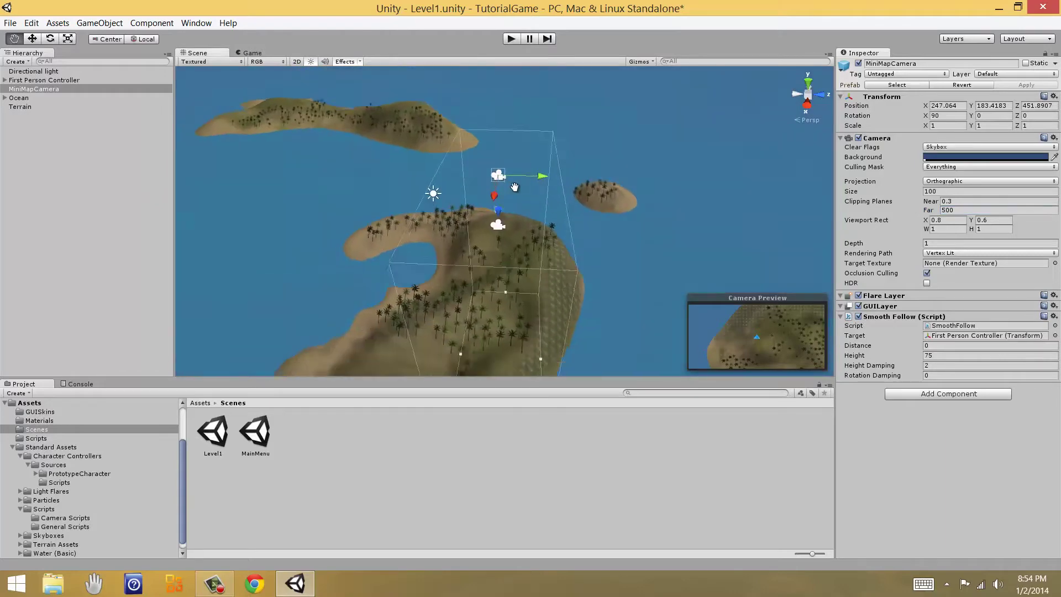
left_click_drag(514, 186, 446, 172, "alt")
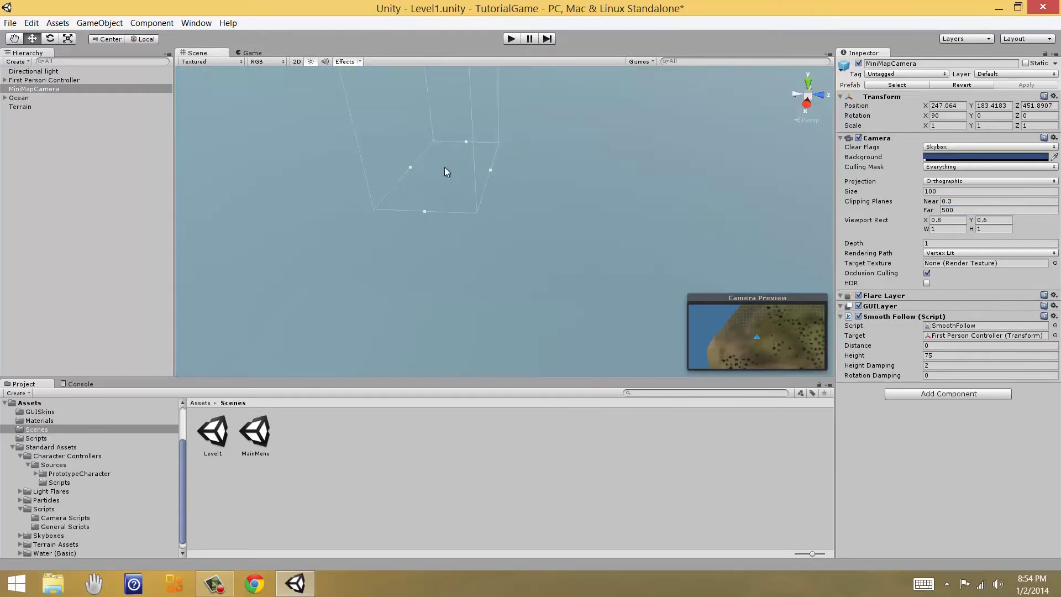
left_click_drag(502, 244, 568, 419, "alt")
mouse_move(530, 244)
left_mouse_down("alt")
mouse_move(384, 236)
mouse_move(573, 234)
mouse_move(479, 221)
mouse_move(497, 232)
mouse_move(487, 244)
left_mouse_up("alt")
middle_click_drag(488, 244, 491, 238)
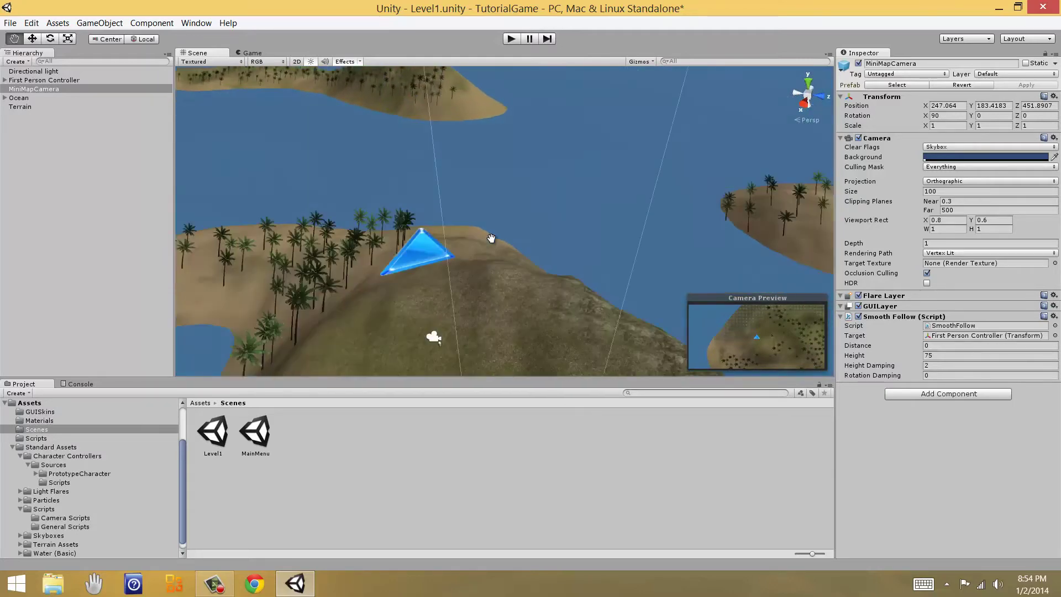
double_click(45, 80)
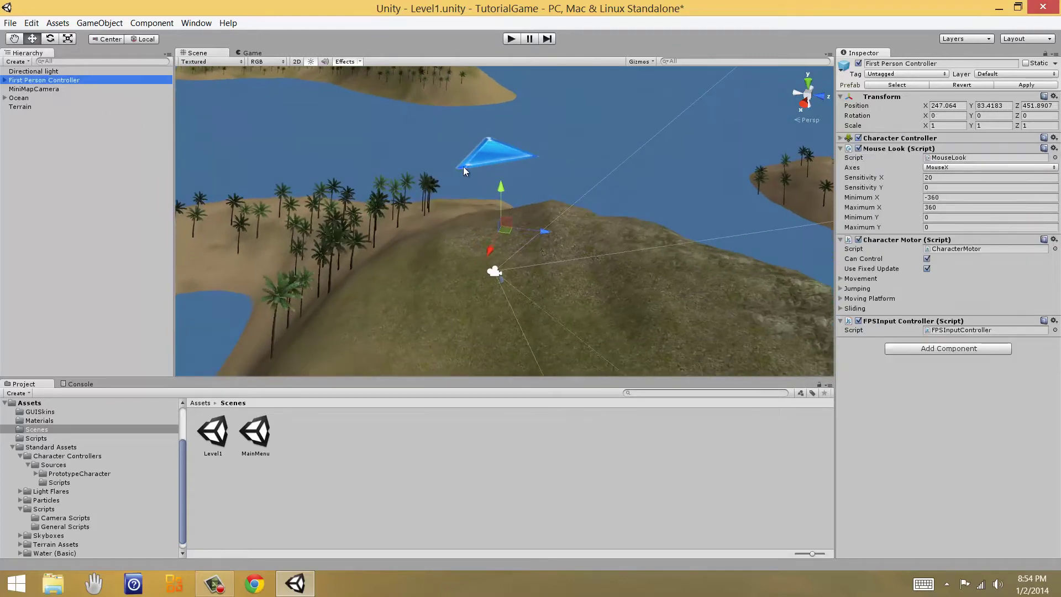
mouse_move(463, 166)
left_mouse_down("alt")
mouse_move(502, 205)
mouse_move(459, 190)
mouse_move(492, 163)
left_mouse_up("alt")
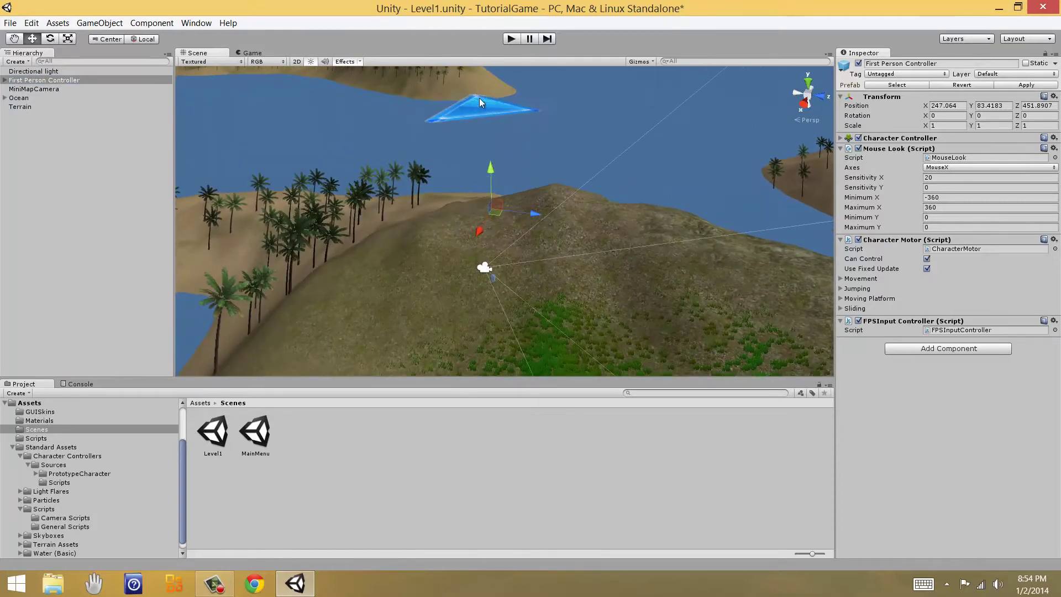
left_click_drag(476, 292, 497, 304, "alt")
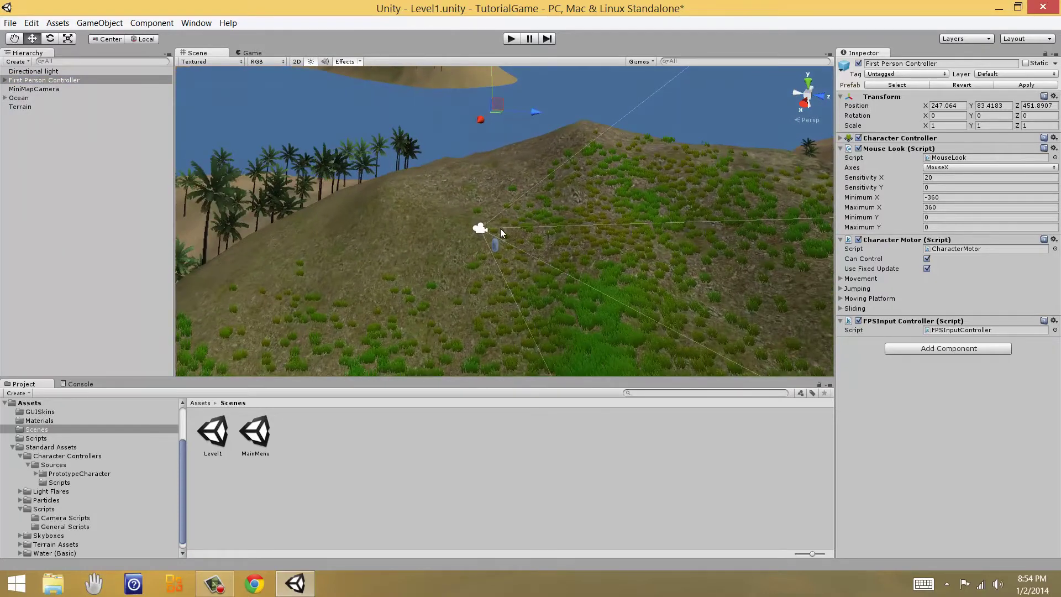
left_click(23, 89)
left_click(92, 24)
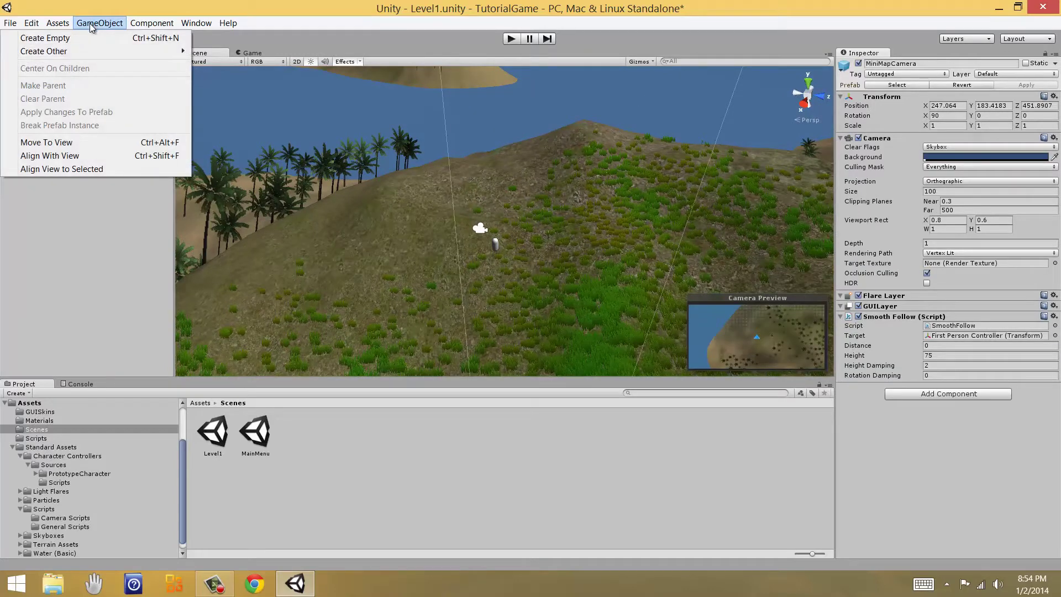
mouse_move(88, 49)
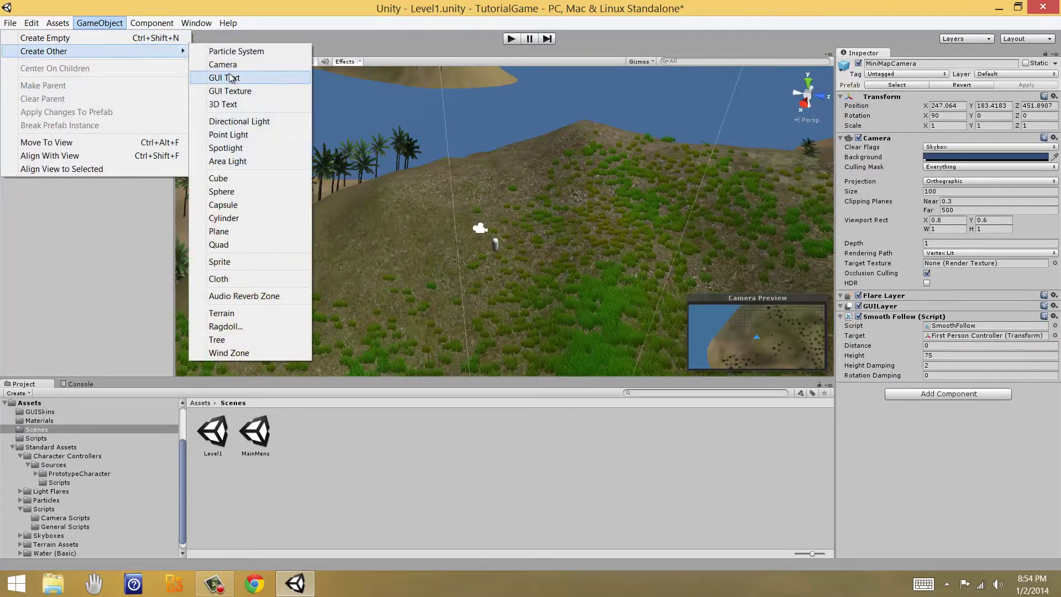
left_click(281, 6)
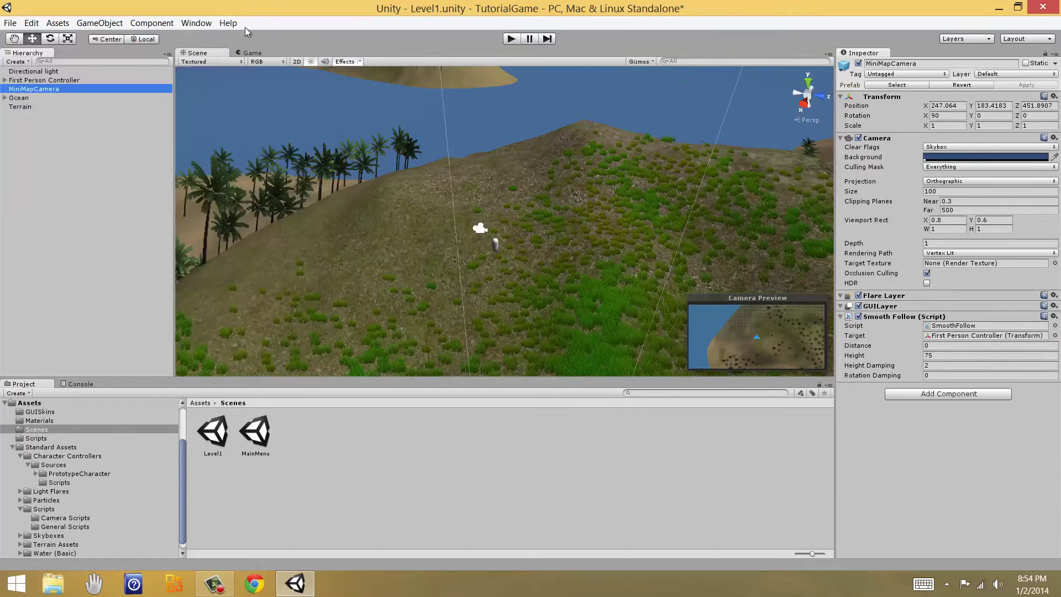
Delete the MiniMapCamera from the scene
right_click_drag(496, 147, 276, 160)
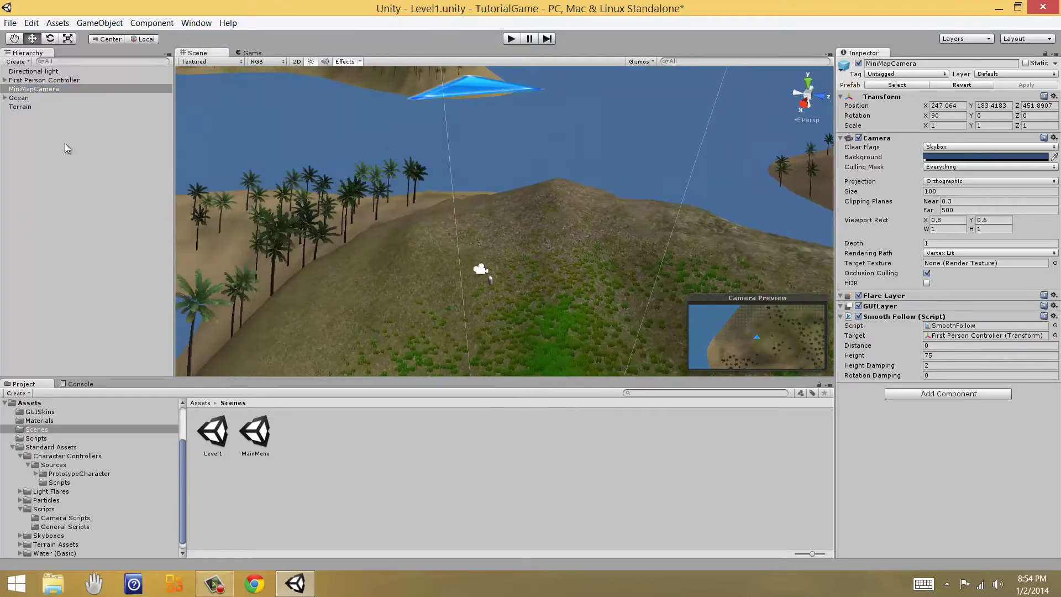
left_click(41, 88)
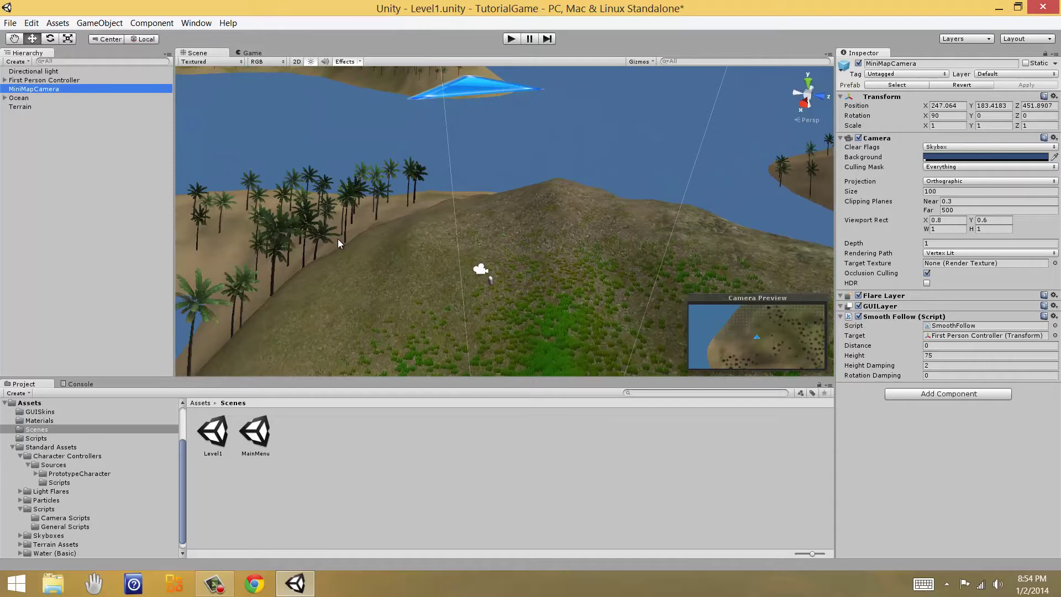
key("Delete")
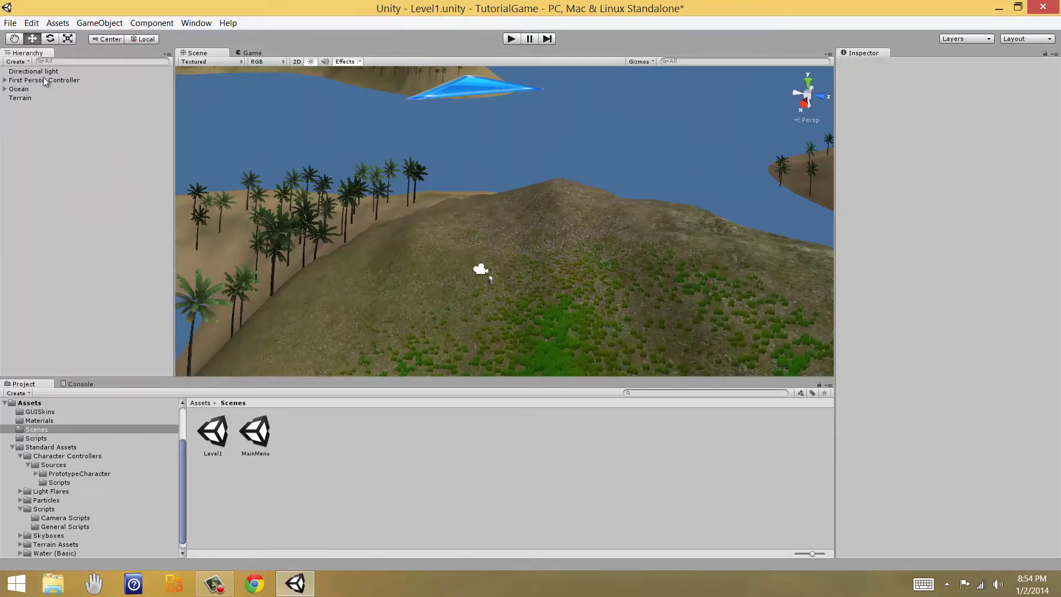
Create a new camera and raise it above the First Person Controller to a Y position of about 107
left_click(99, 23)
mouse_move(116, 51)
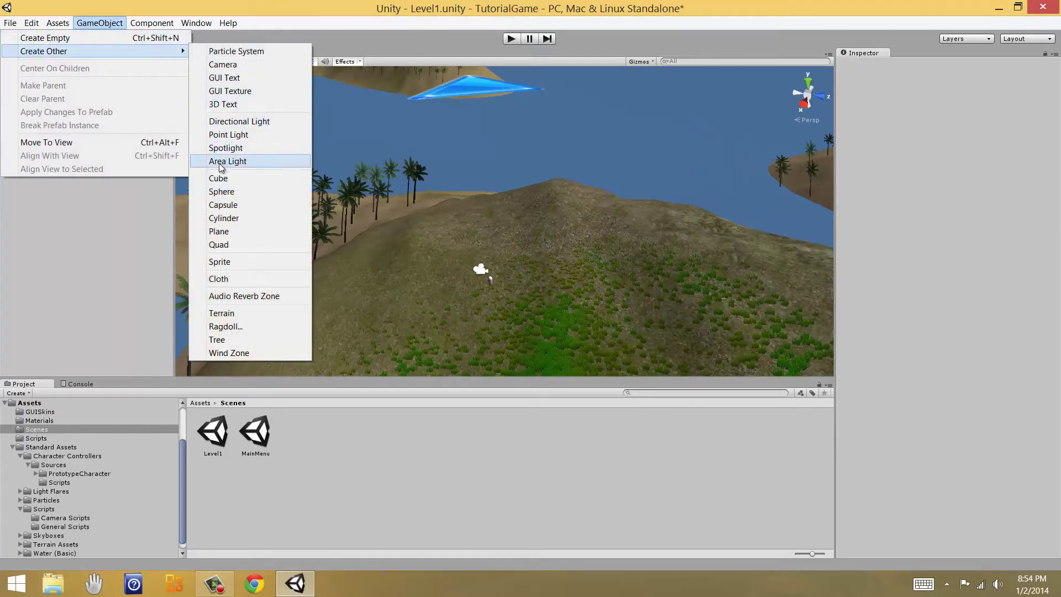
left_click(223, 64)
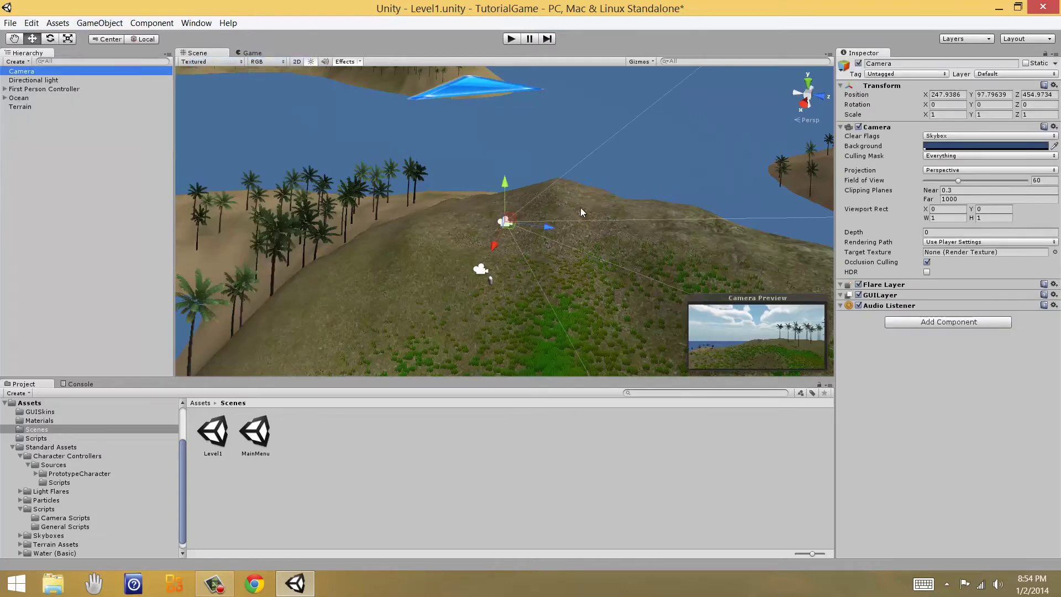
middle_click_drag(581, 212, 435, 215)
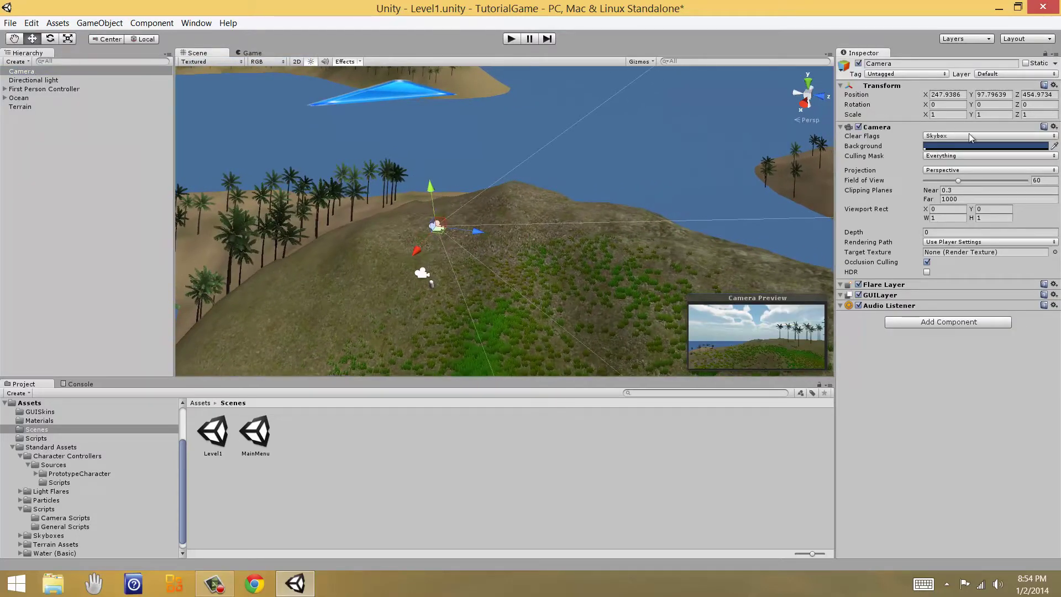
left_click_drag(435, 223, 438, 172)
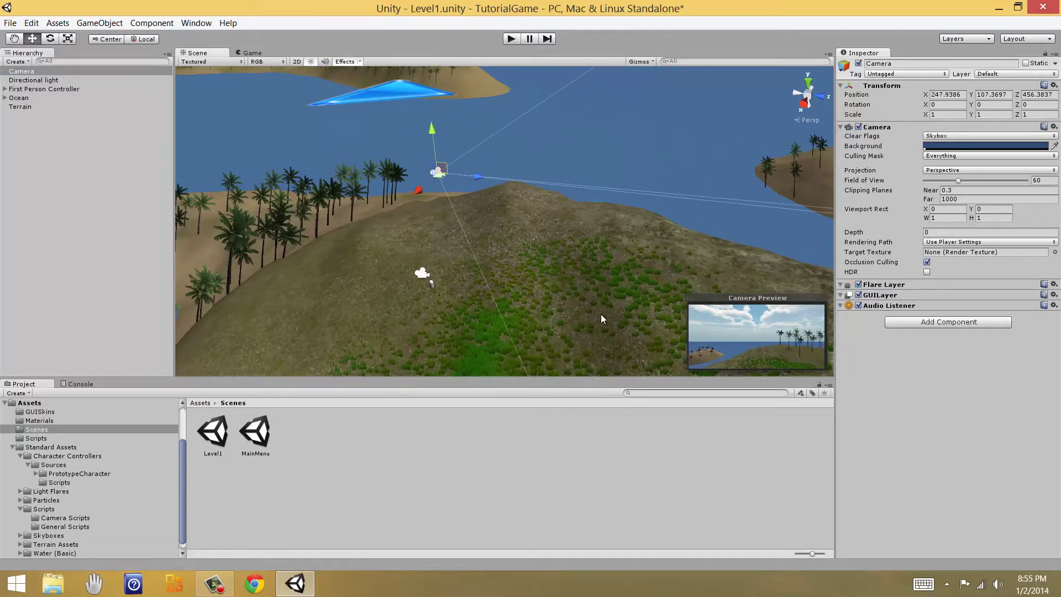
Add the Smooth Follow camera-control script to the new camera and assign the First Person Controller as its target
left_click(927, 321)
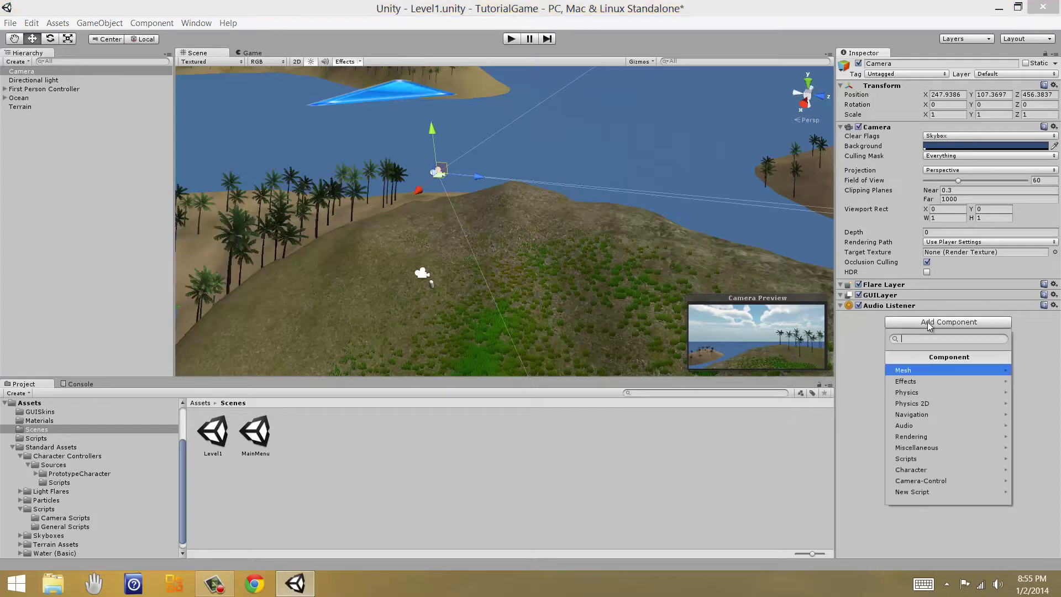
left_click(925, 482)
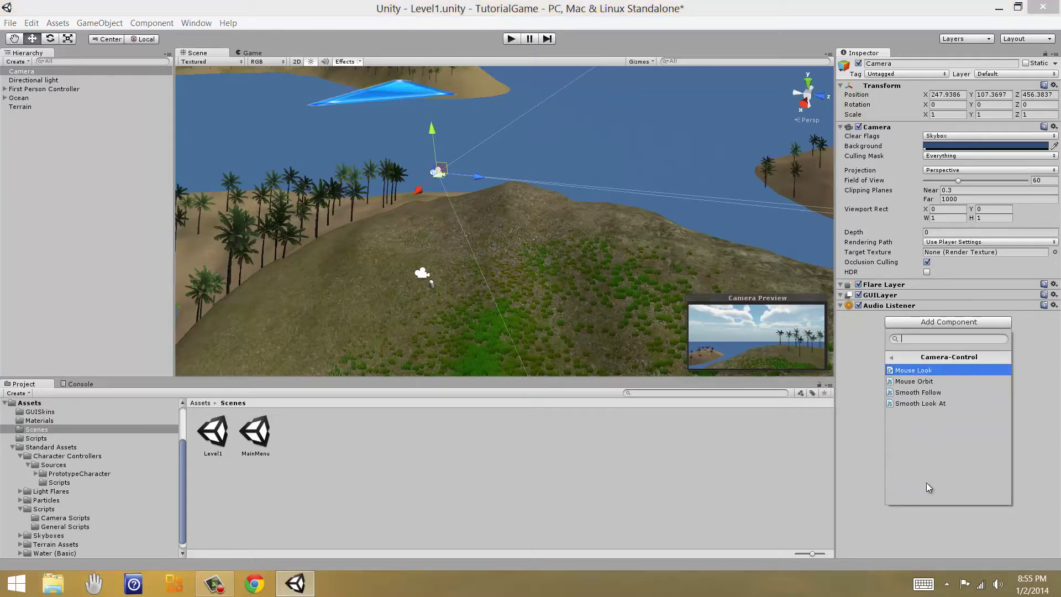
left_click(917, 392)
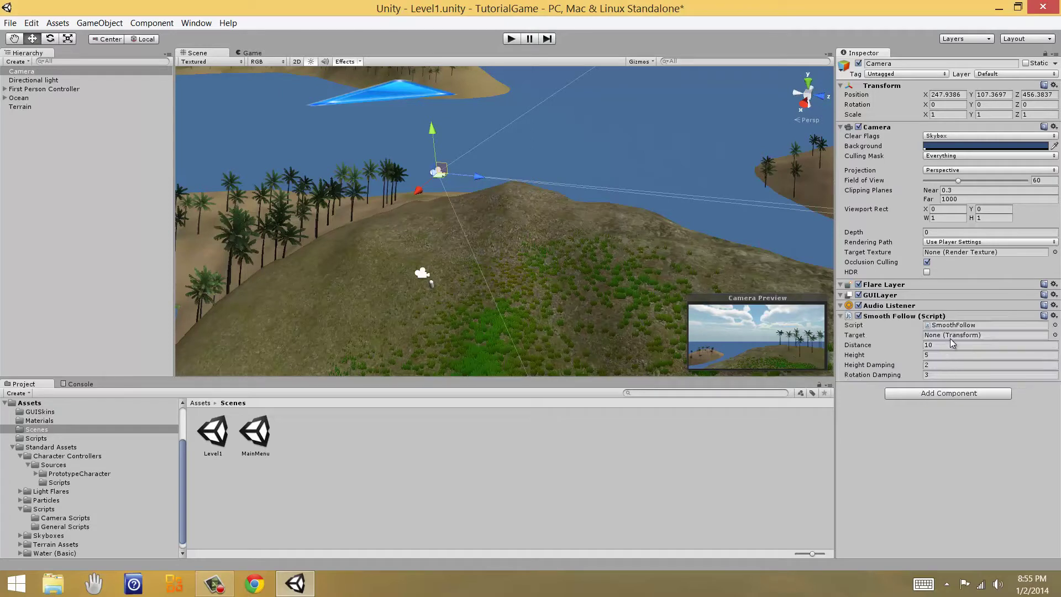
left_click_drag(45, 89, 951, 340)
Set the Smooth Follow distance to 0, height to 30, and rotation damping to 0
left_click(941, 345)
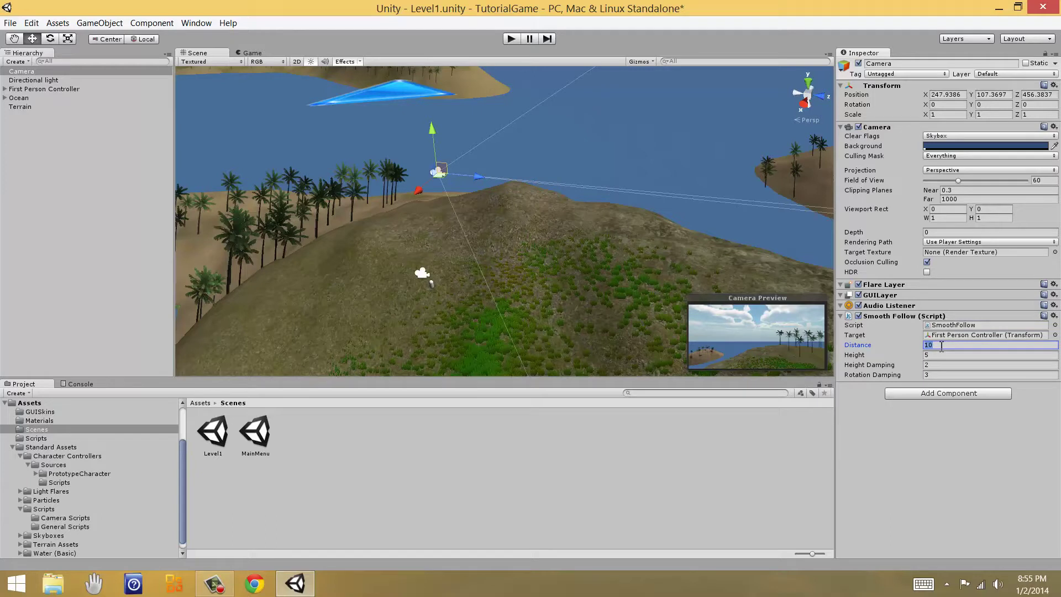
type("0")
left_click(947, 354)
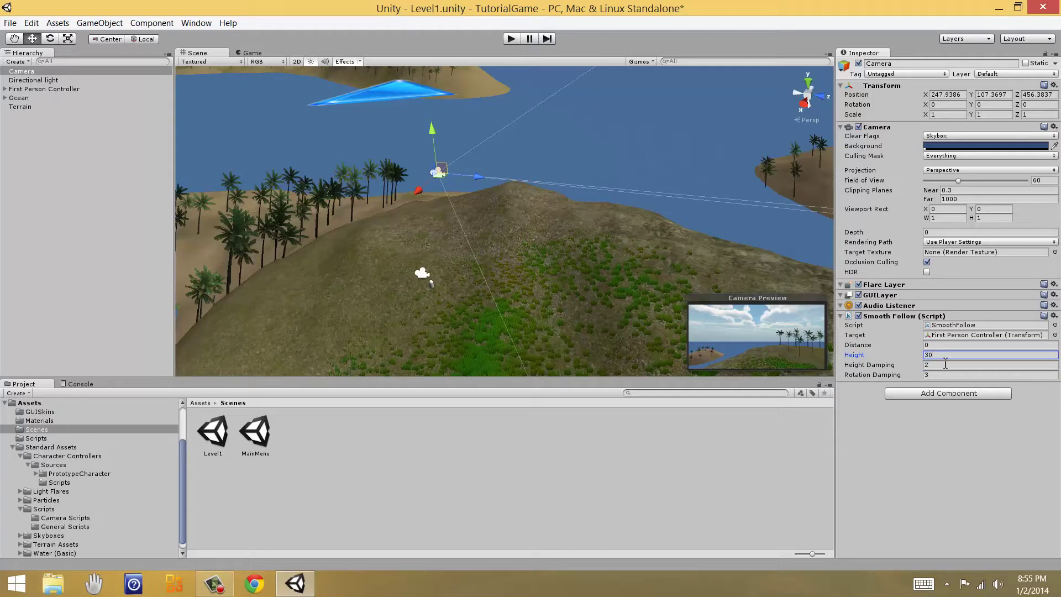
left_click(947, 373)
Run the level briefly to test the camera setup, stop it, and reselect the new camera
left_click(510, 38)
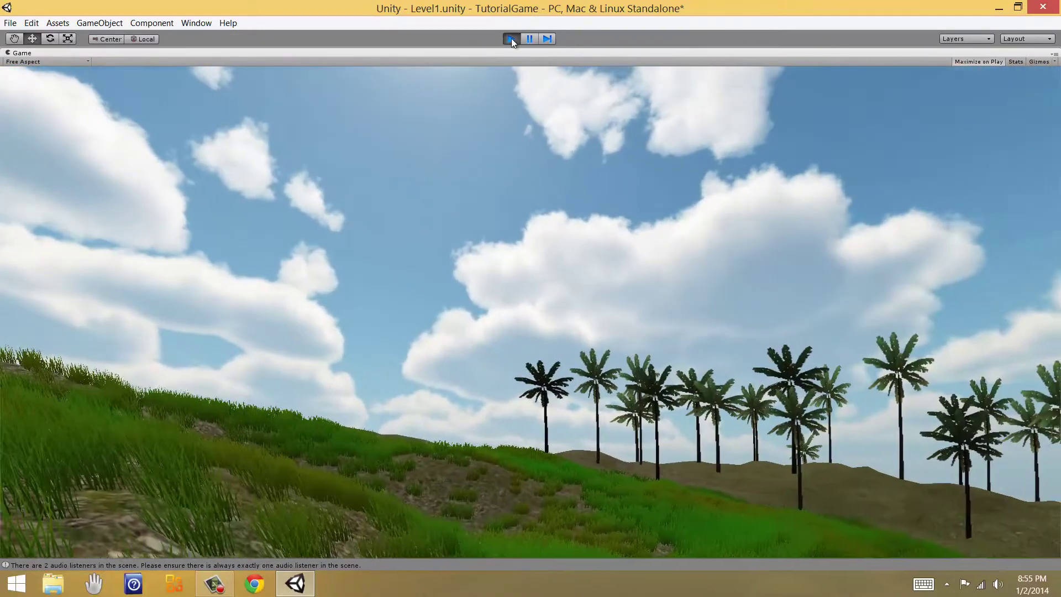
left_click(512, 39)
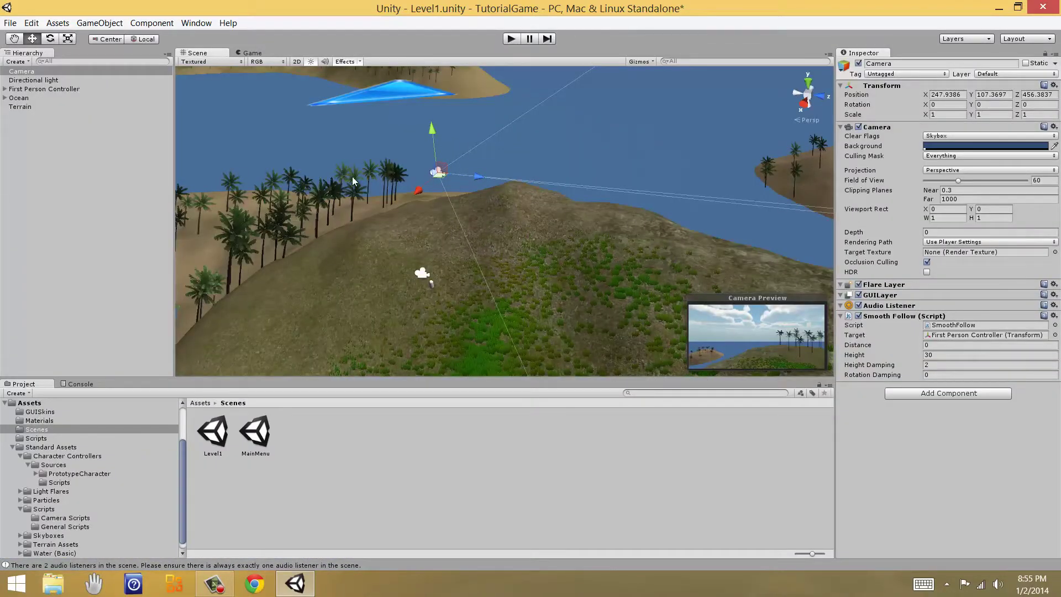
middle_click_drag(353, 177, 416, 164)
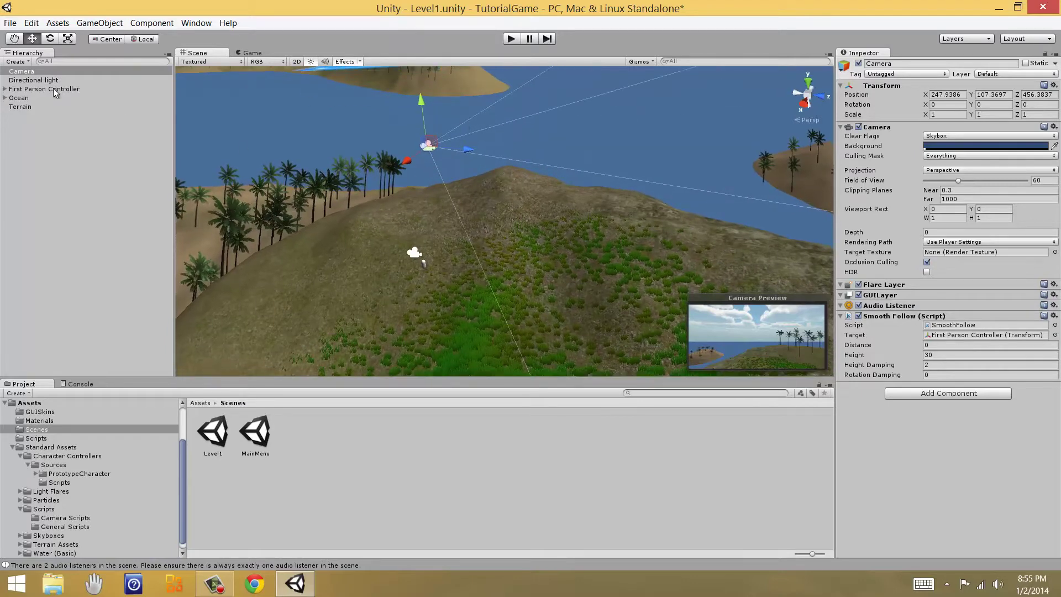
left_click(29, 72)
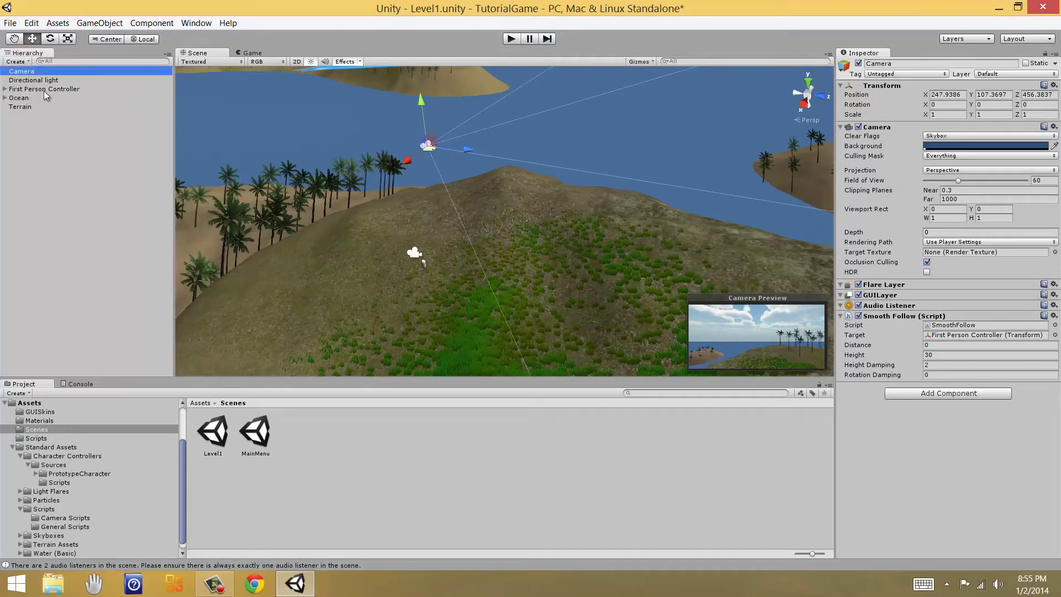
Rename the new camera to MinimapCamera and keep it selected
left_click(926, 63)
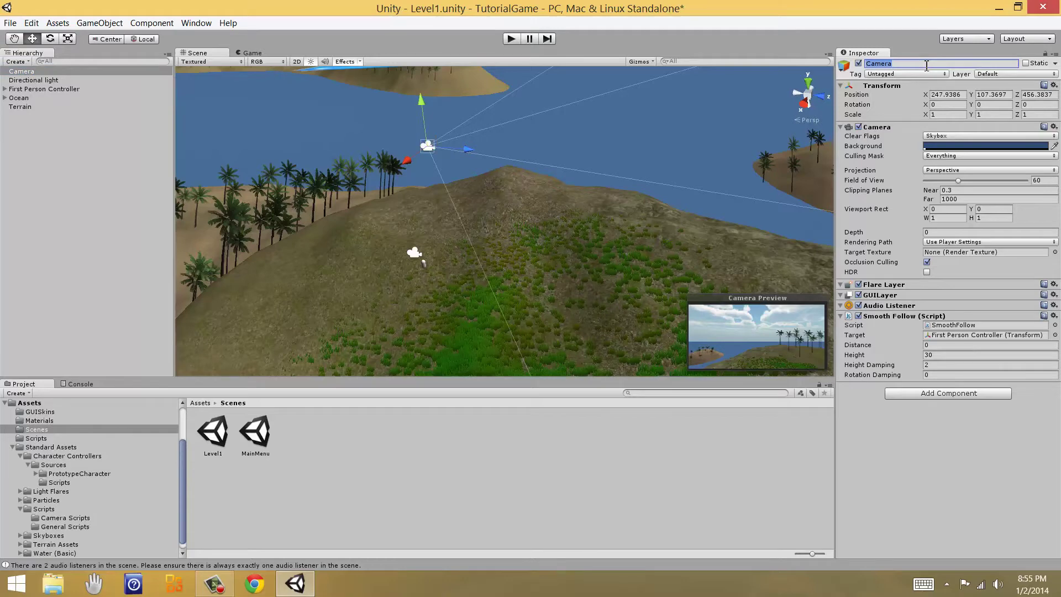
type("MinimapCamera")
key("Return")
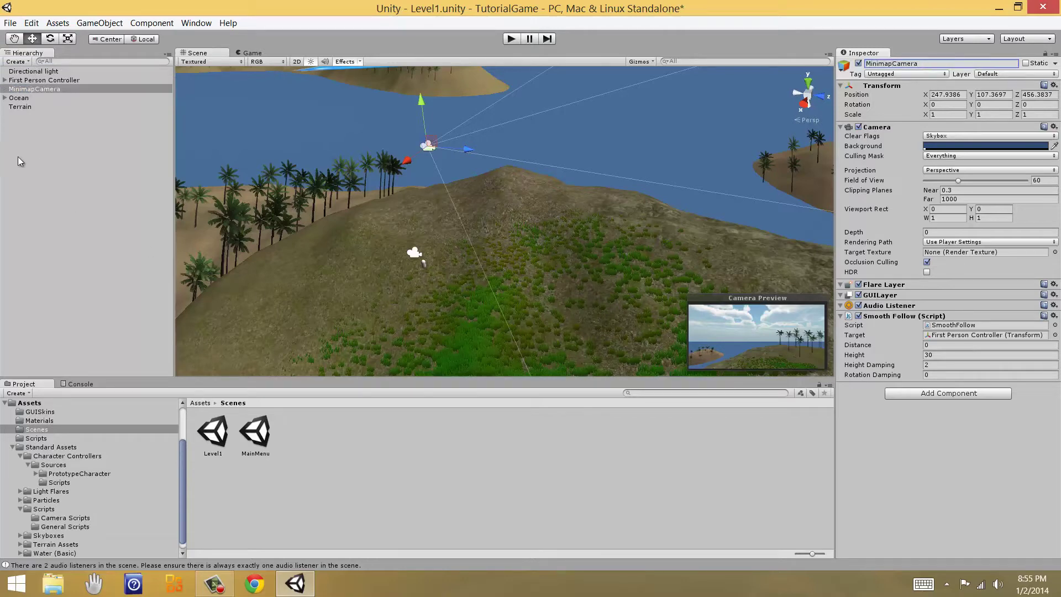
left_click(33, 90)
Inspect the Main Camera inside the First Person Controller and check what the Game view renders
left_click(5, 80)
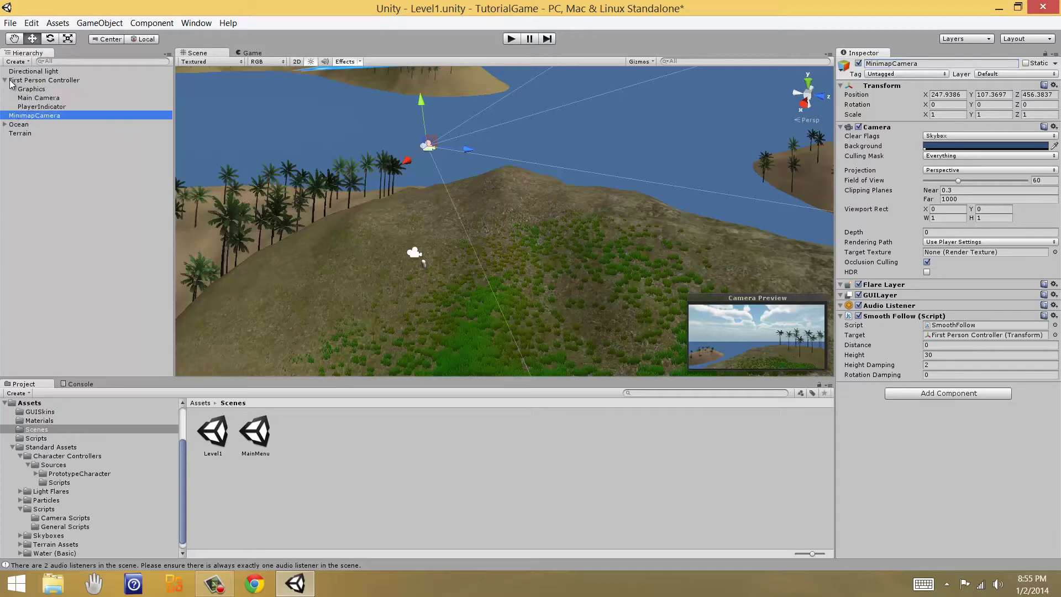
left_click(30, 100)
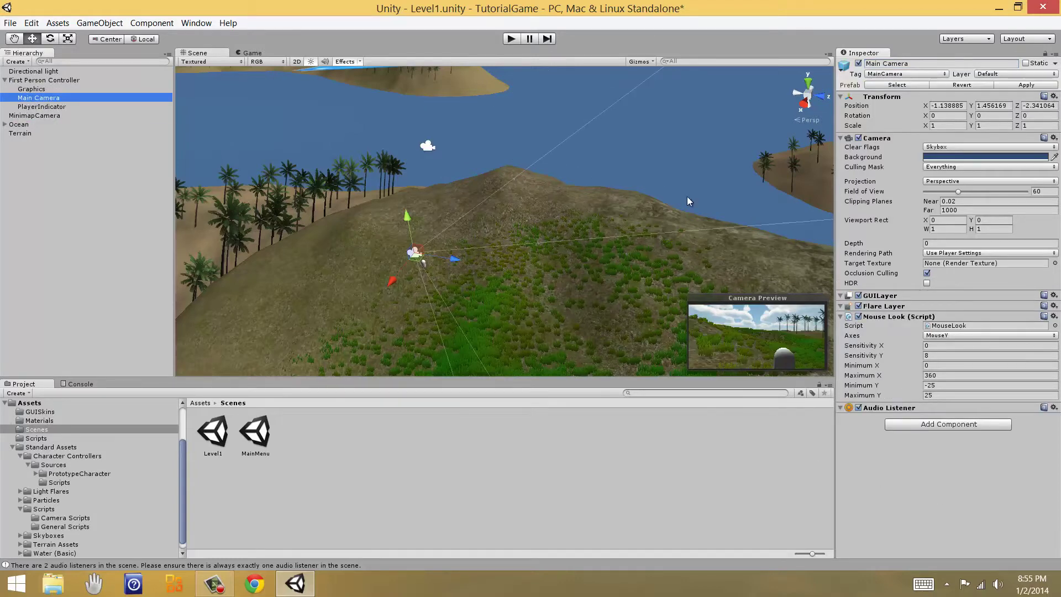
left_click(252, 53)
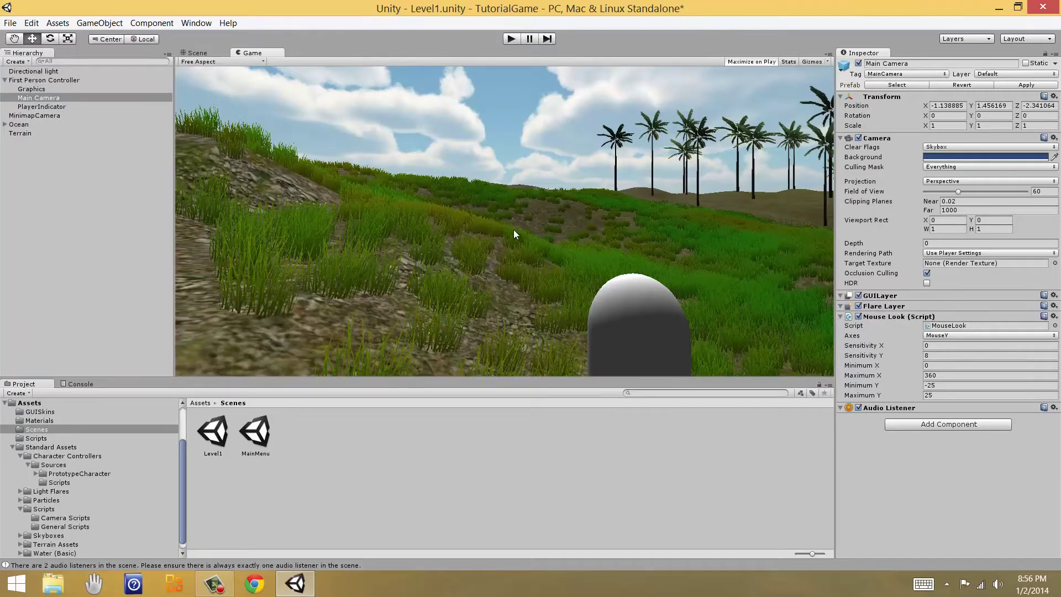
Return to the Scene view and set the MinimapCamera's depth to 1
left_click(195, 53)
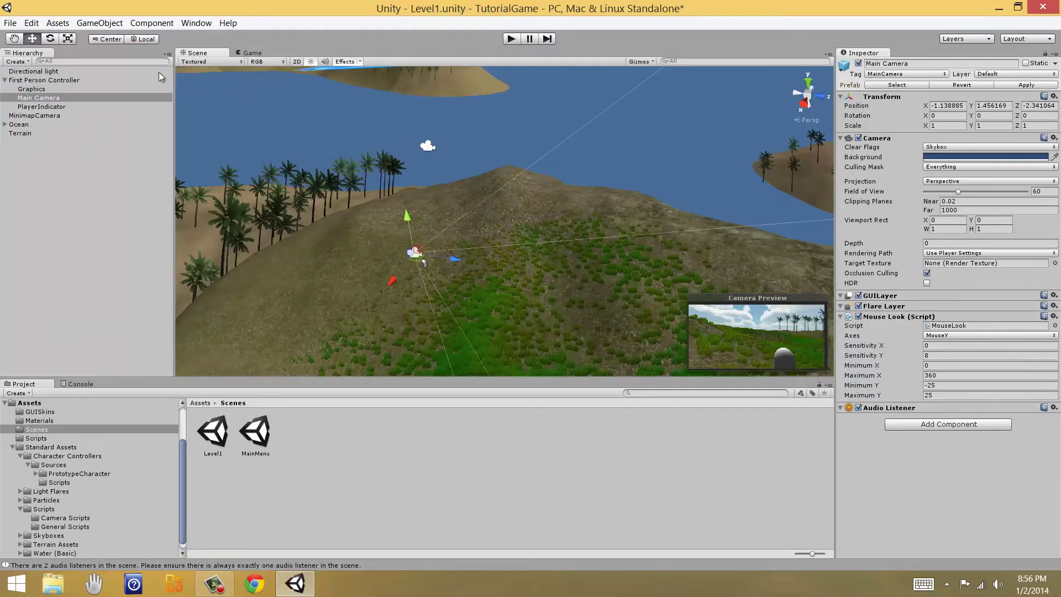
left_click(34, 115)
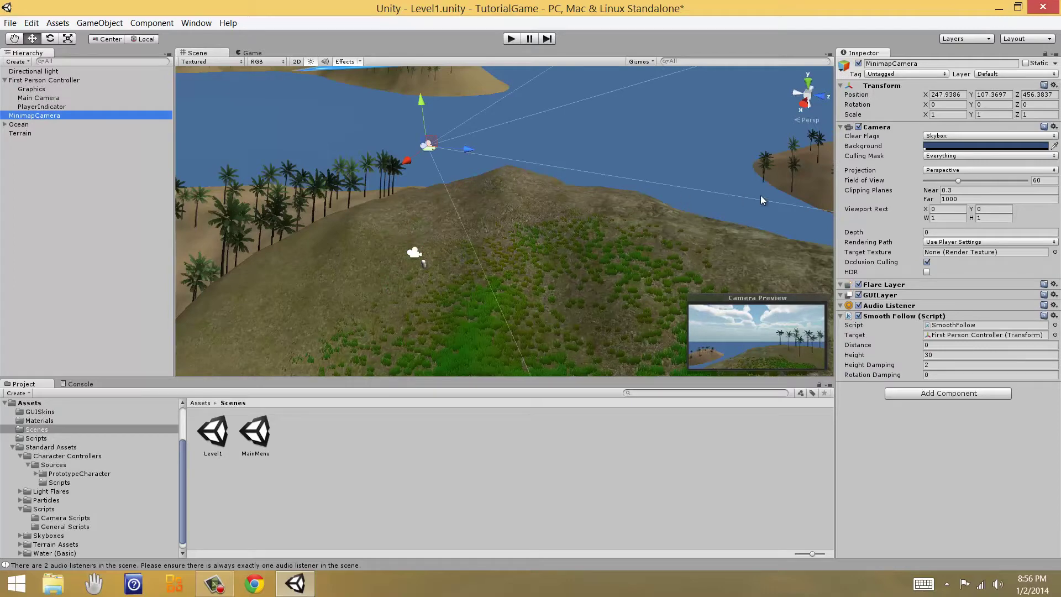
left_click(934, 232)
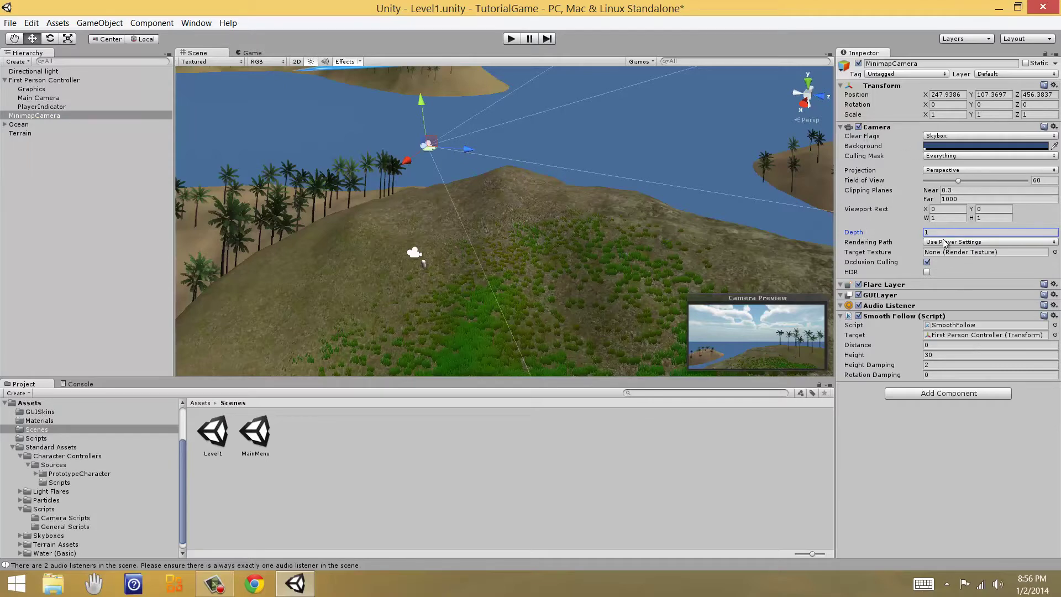
Compare the depth settings of the Main Camera and MinimapCamera and check which one the Game view renders
left_click(30, 98)
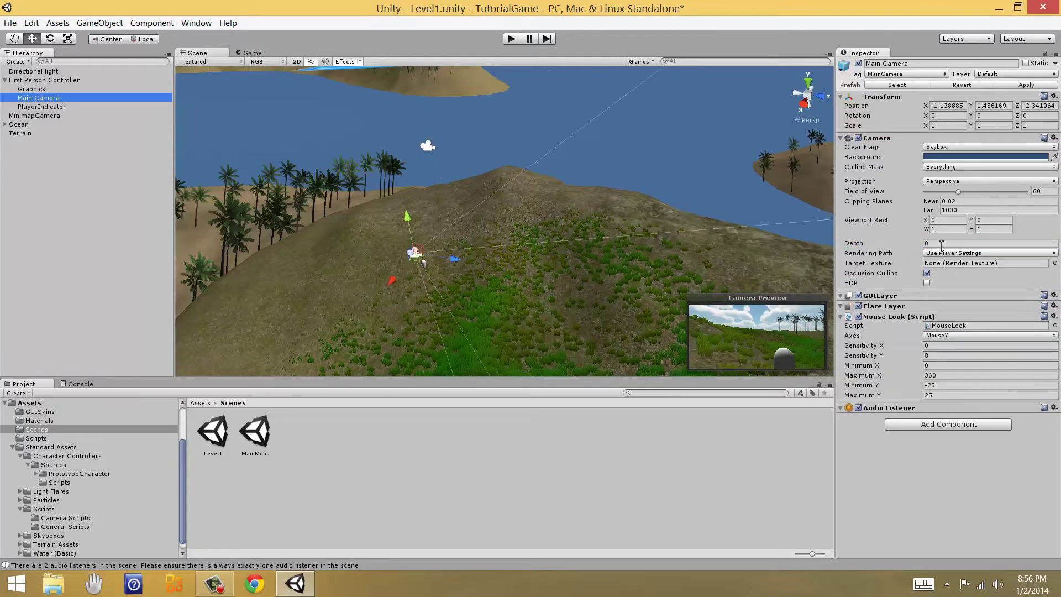
left_click(35, 116)
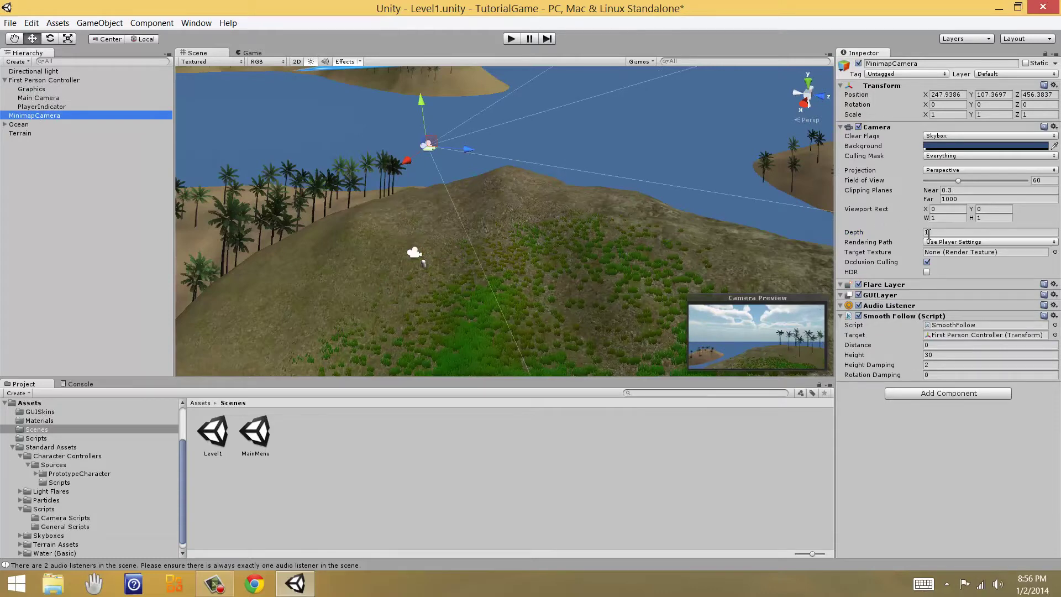
left_click(257, 53)
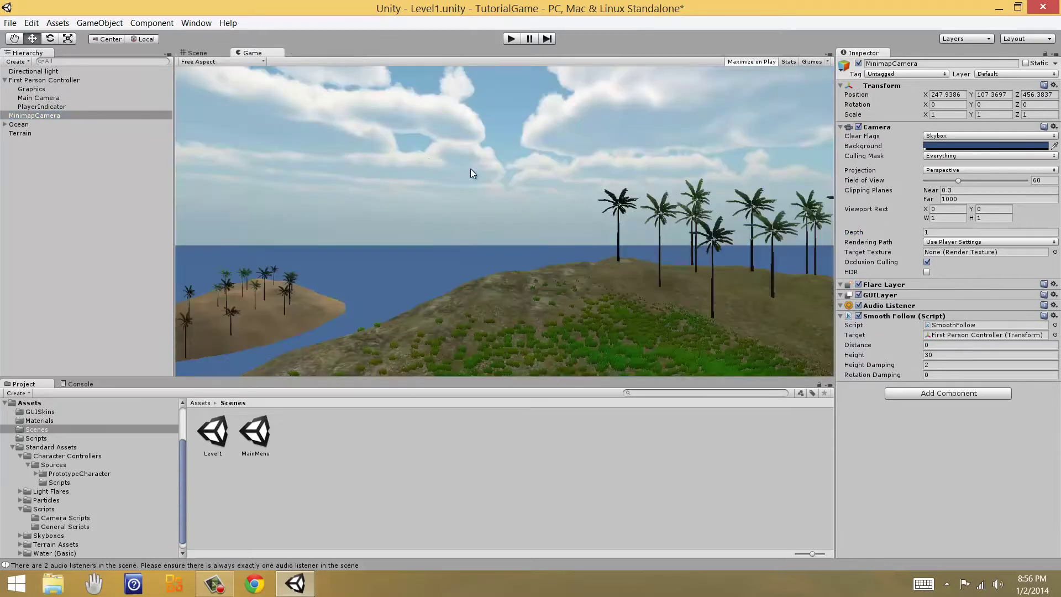
left_click(35, 97)
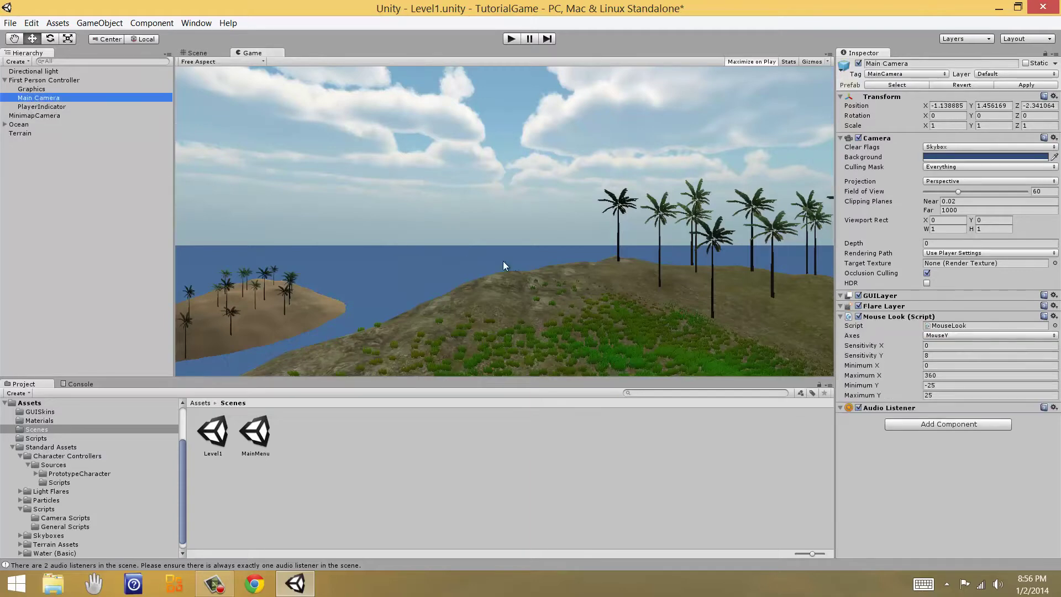
left_click(198, 53)
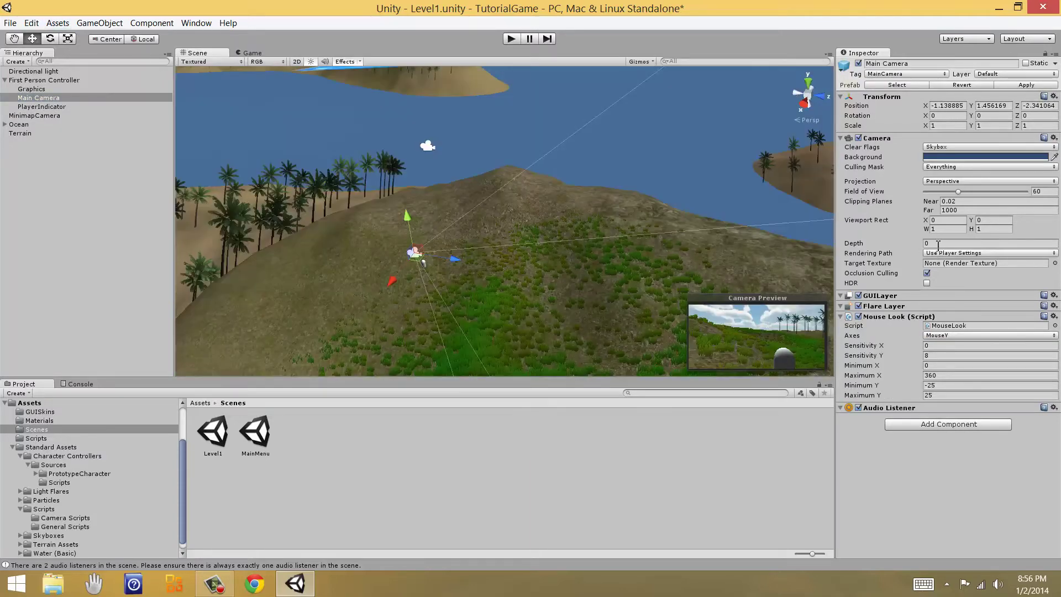
left_click(40, 117)
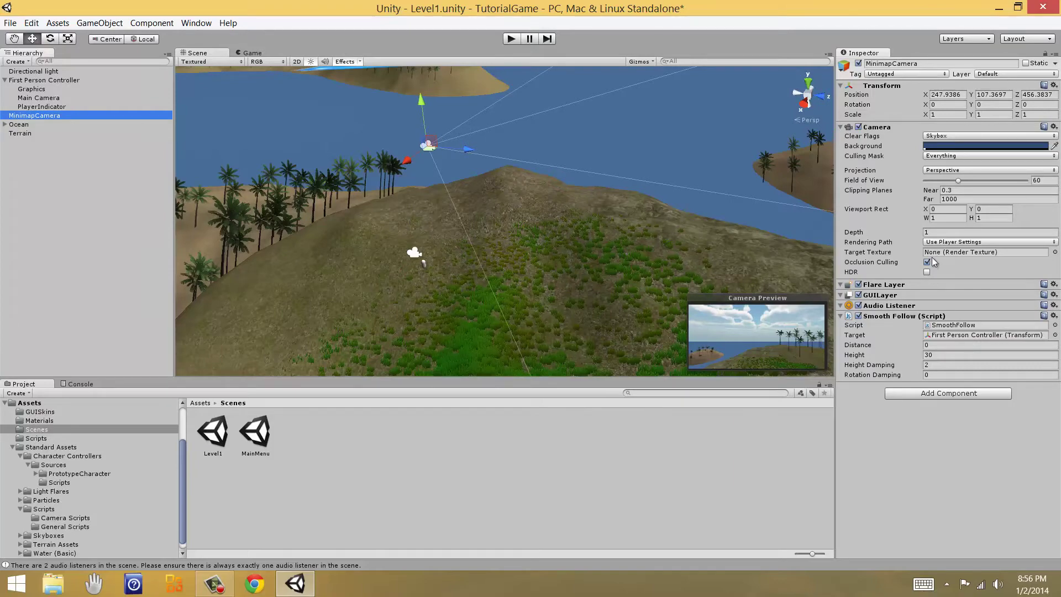
Run the level, move the player to test the overhead camera's following, and stop it
left_click(511, 39)
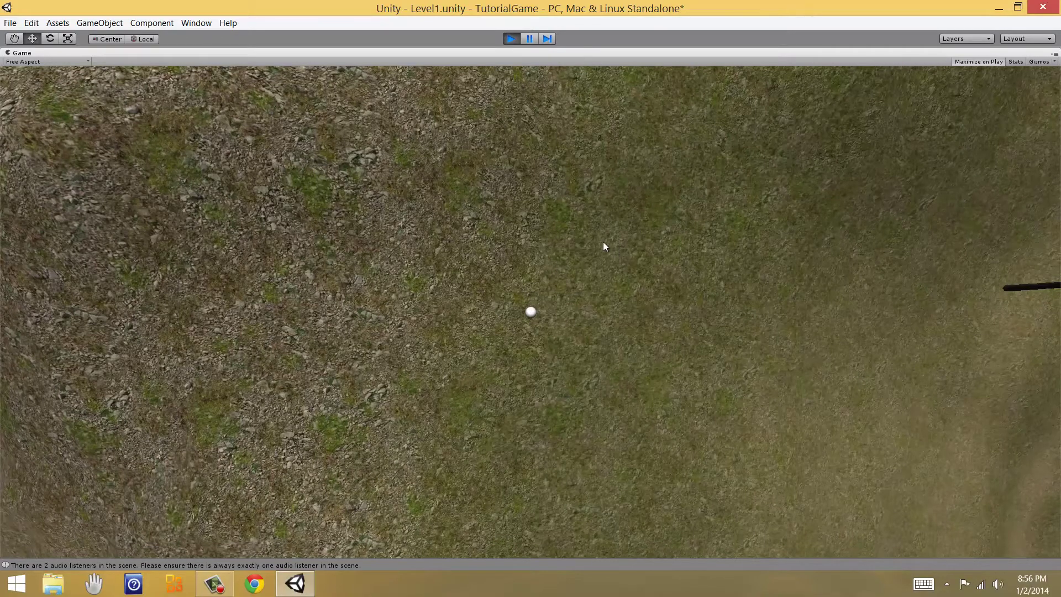
key("Up")
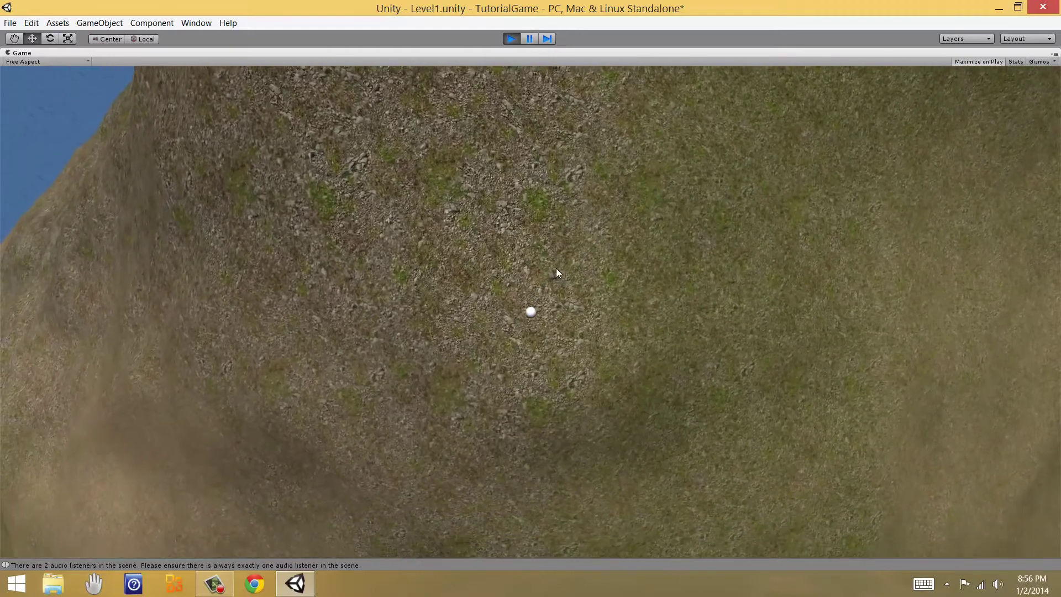
left_click(511, 39)
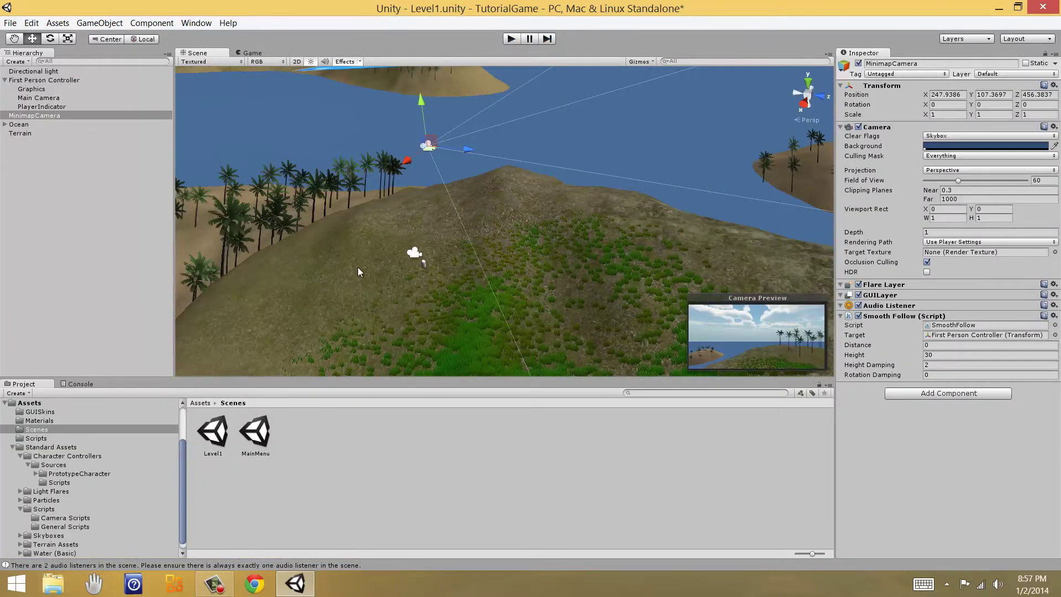
Change the MinimapCamera's projection to Orthographic
middle_click_drag(459, 163, 486, 227)
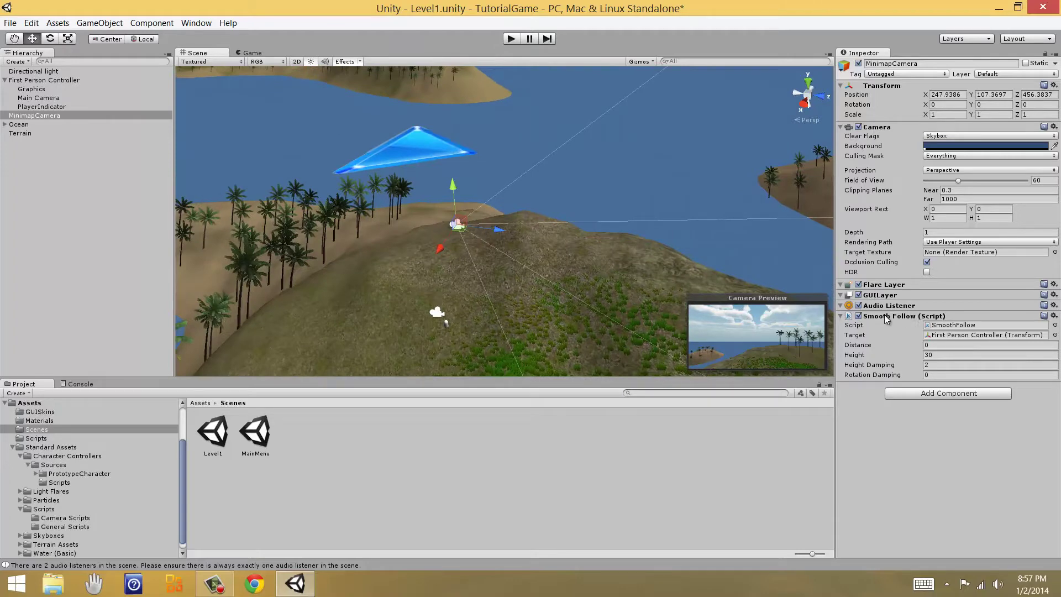
left_click(940, 170)
left_click(972, 197)
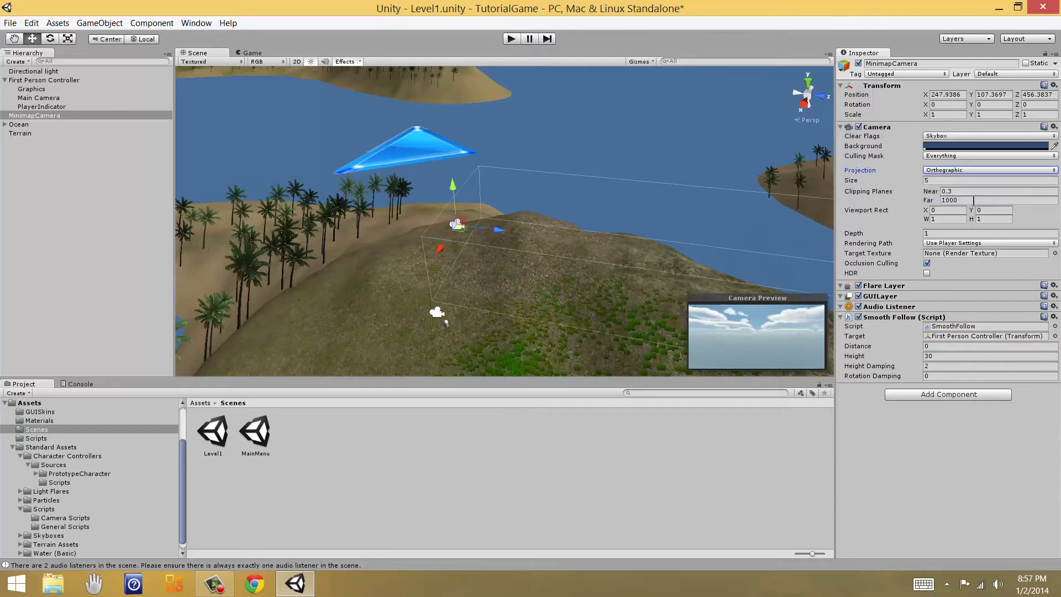
scroll(681, 239, "up", 1)
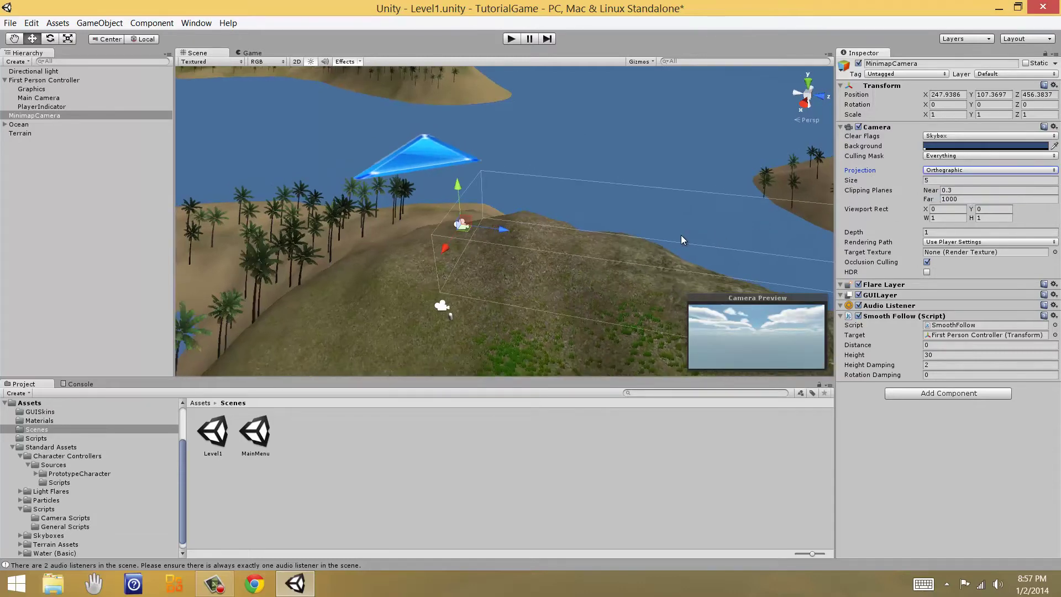
Run the level to test the orthographic overhead view while moving the player, and stop it
left_click(509, 41)
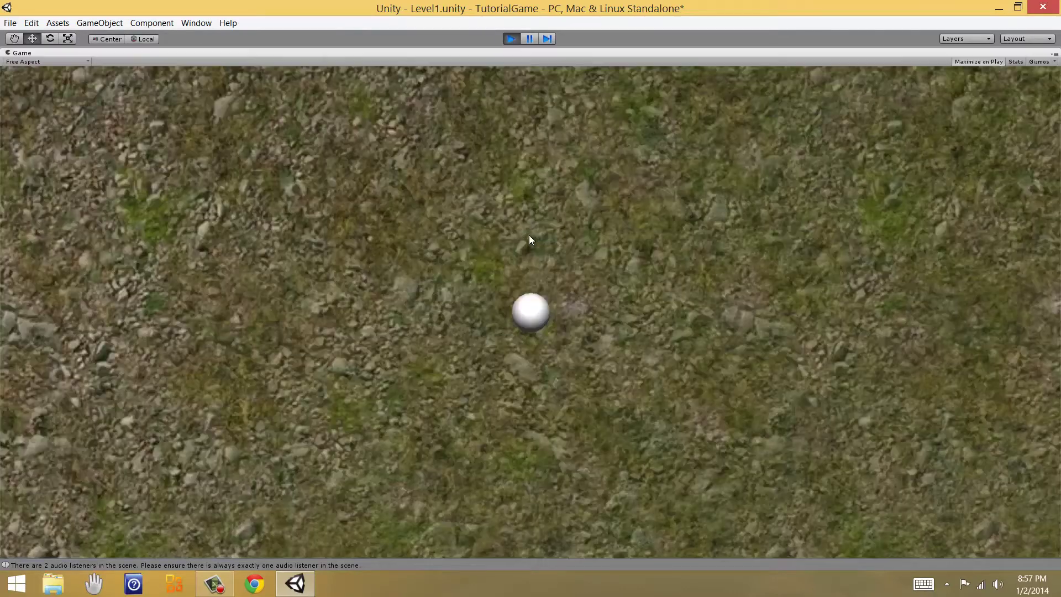
key("Left")
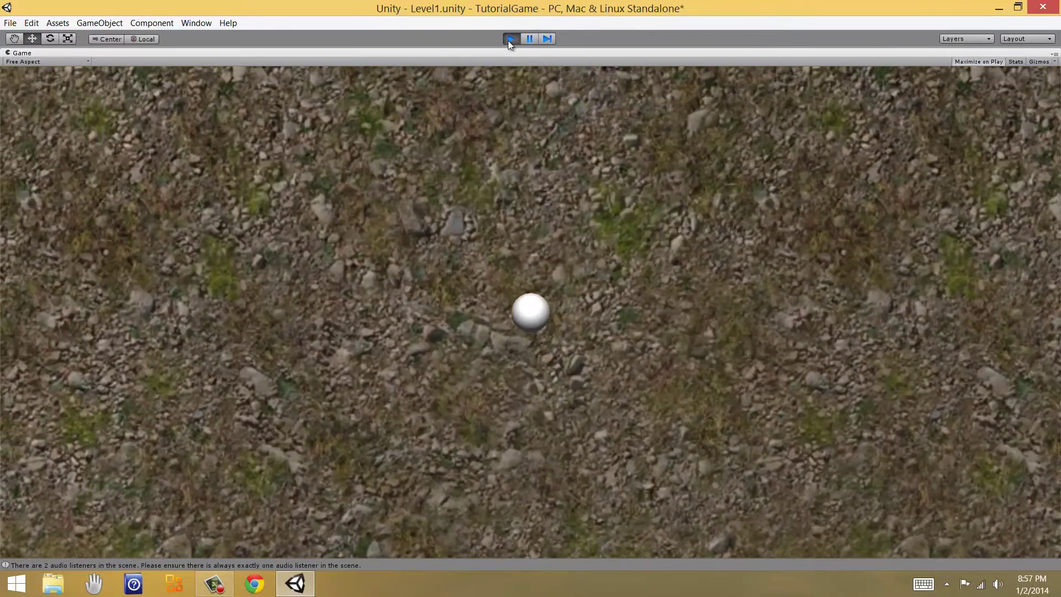
left_click(509, 38)
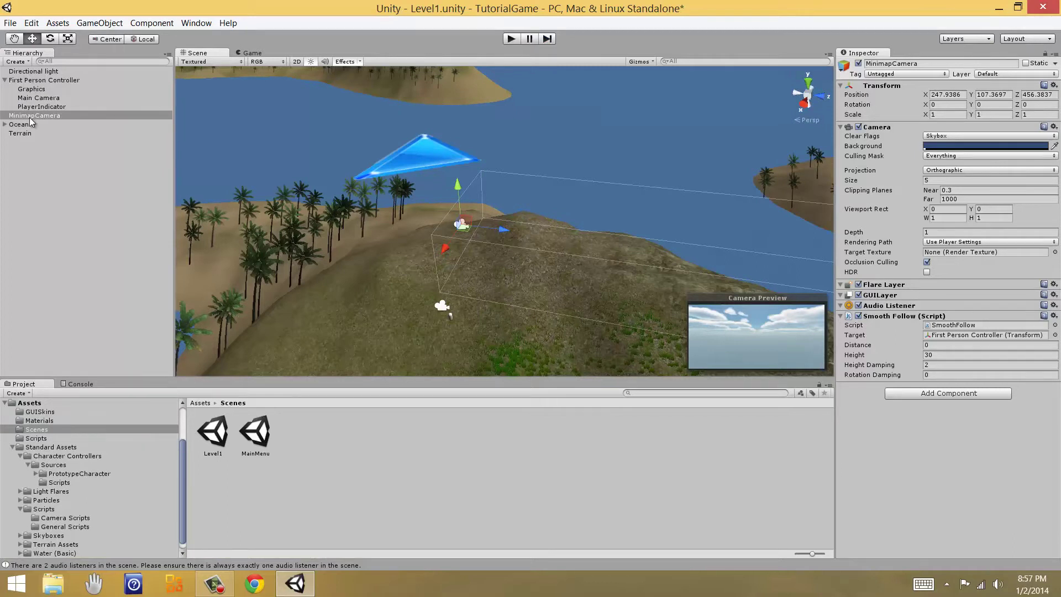
Align the MinimapCamera with the First Person Controller by temporarily parenting it there, resetting its transform, and moving it back to the scene root
left_click_drag(28, 117, 44, 80)
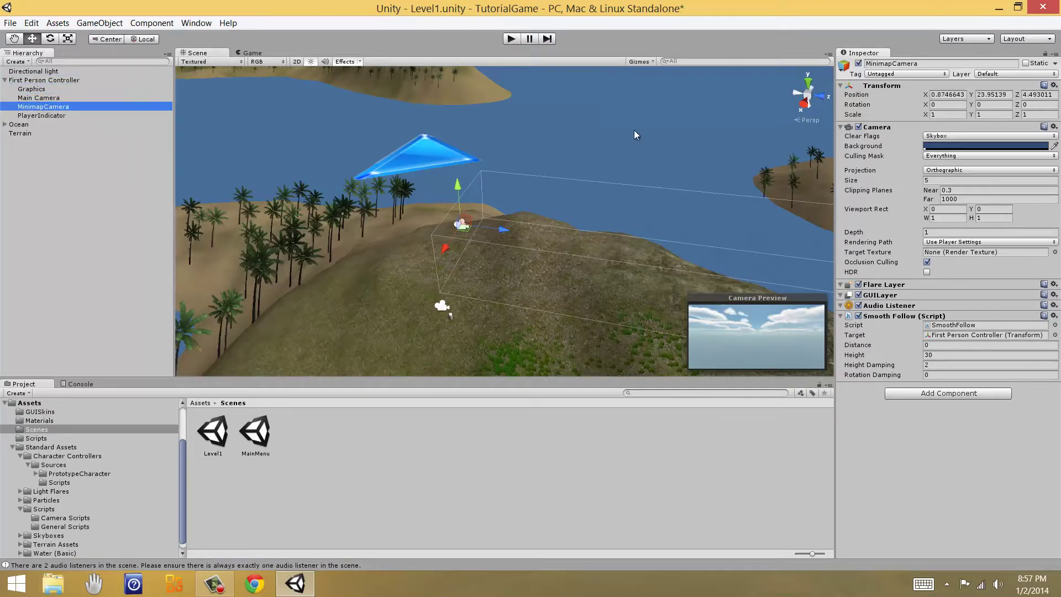
right_click(897, 84)
left_click(918, 92)
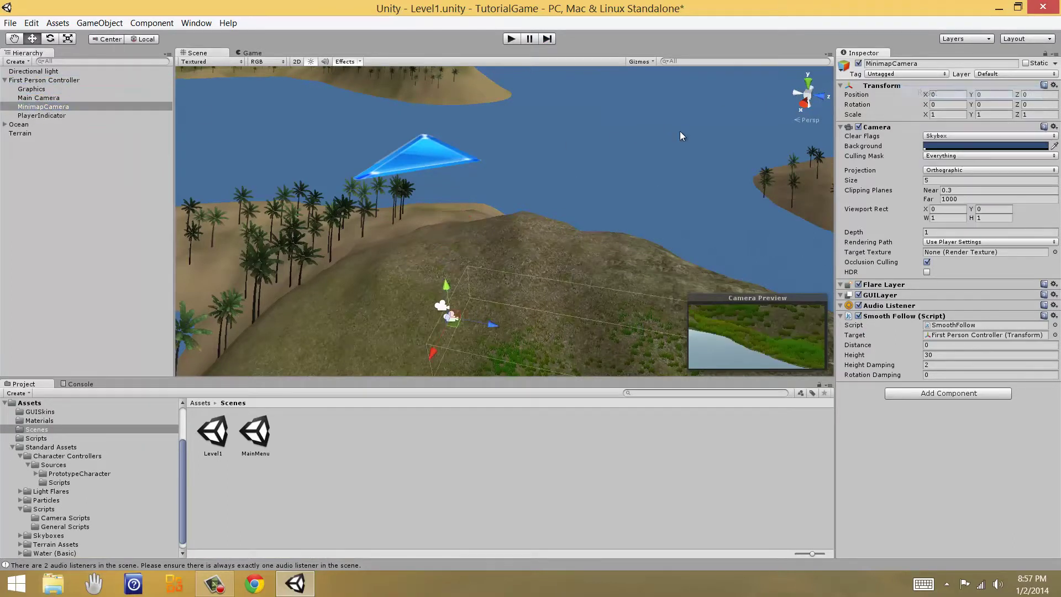
left_click_drag(48, 106, 47, 171)
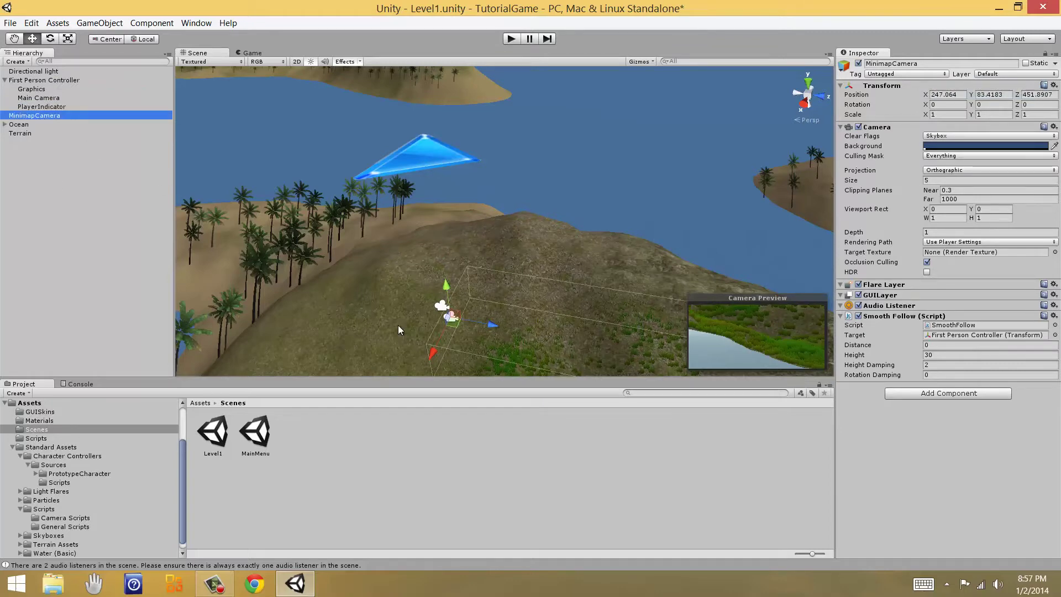
Raise the MinimapCamera above the blue player indicator to a Y position of about 139 and set its X rotation to 90
left_click_drag(447, 290, 453, 136)
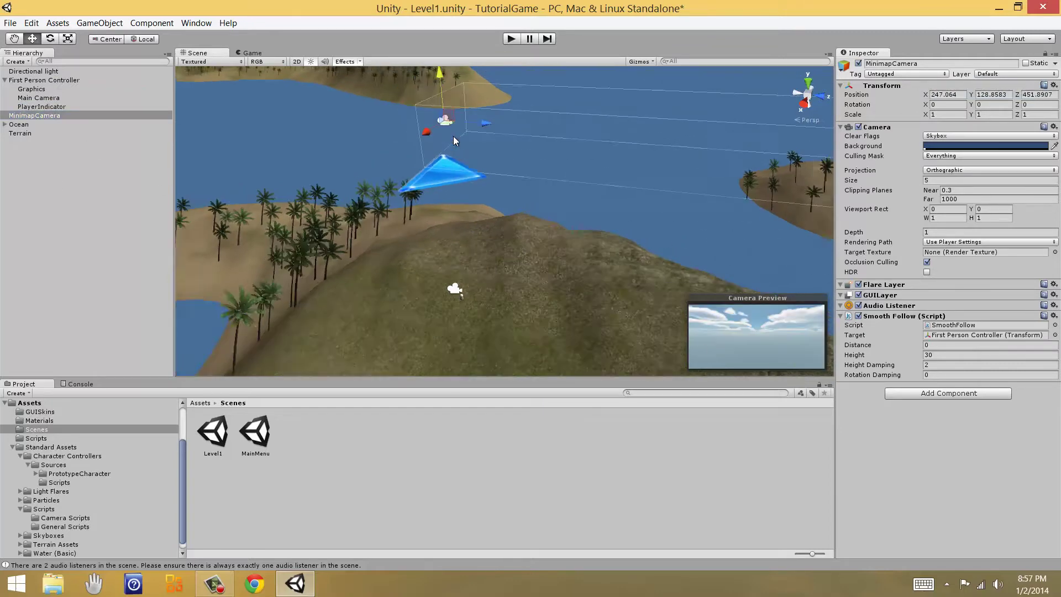
left_click_drag(441, 85, 443, 65)
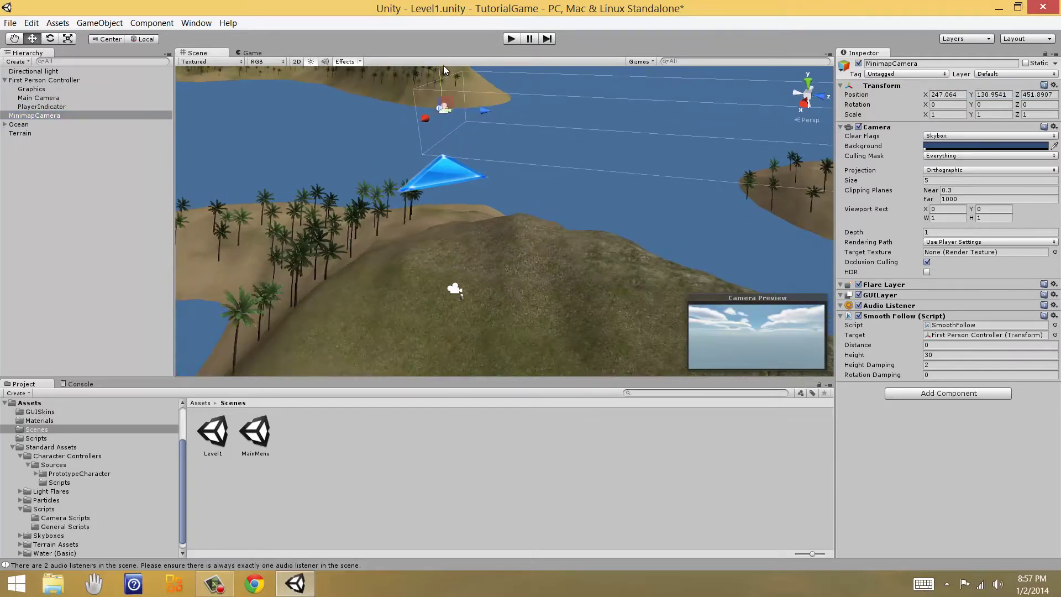
left_click(940, 104)
type("90")
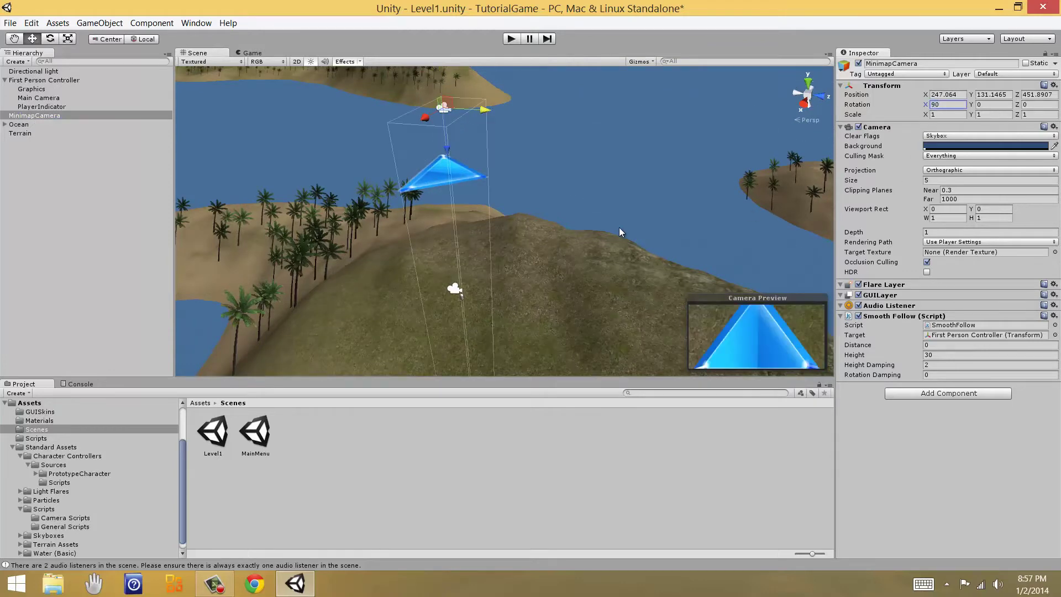
left_click_drag(619, 227, 531, 251, "alt")
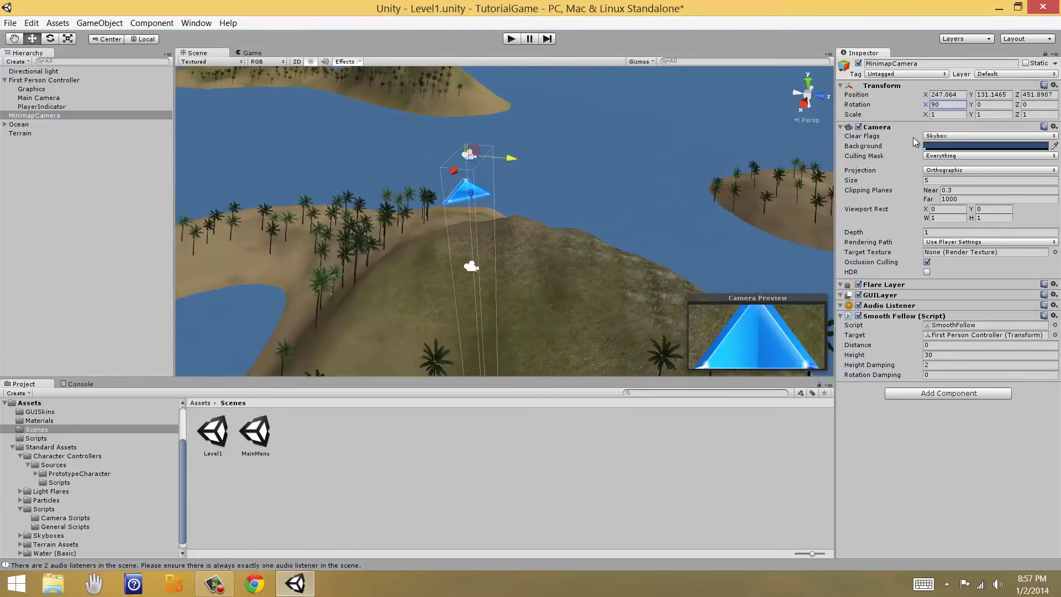
left_click_drag(471, 194, 470, 169)
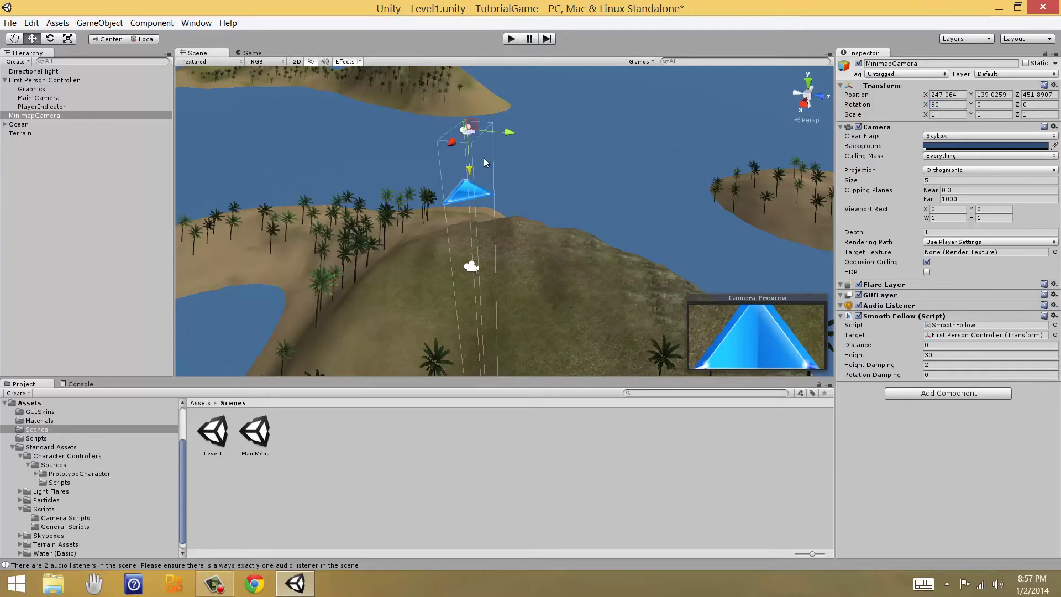
Set the MinimapCamera's Smooth Follow height to 50 and briefly run the level to test it
left_click(938, 355)
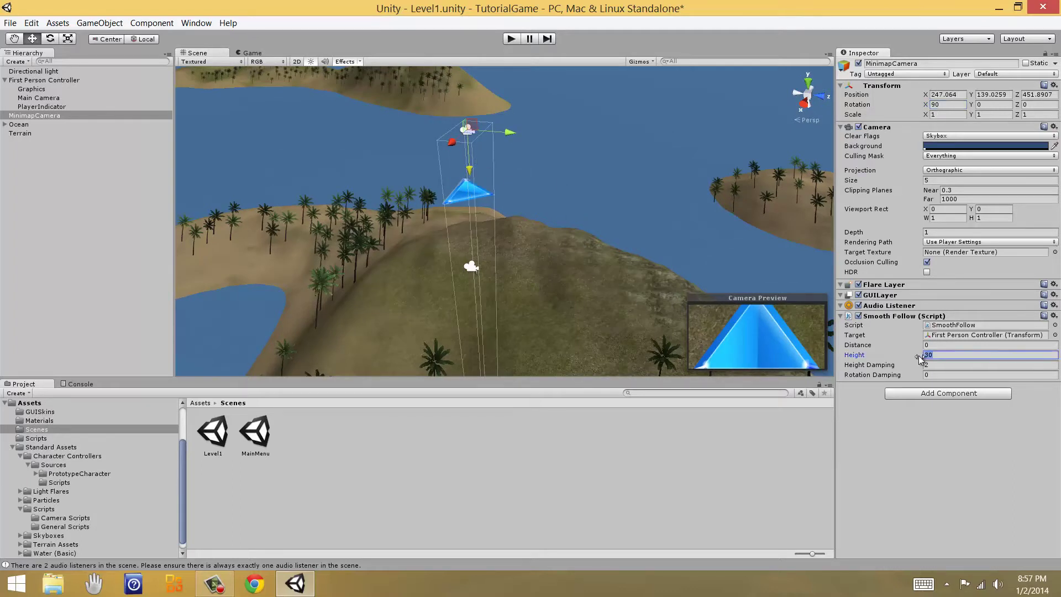
type("50")
left_click(511, 38)
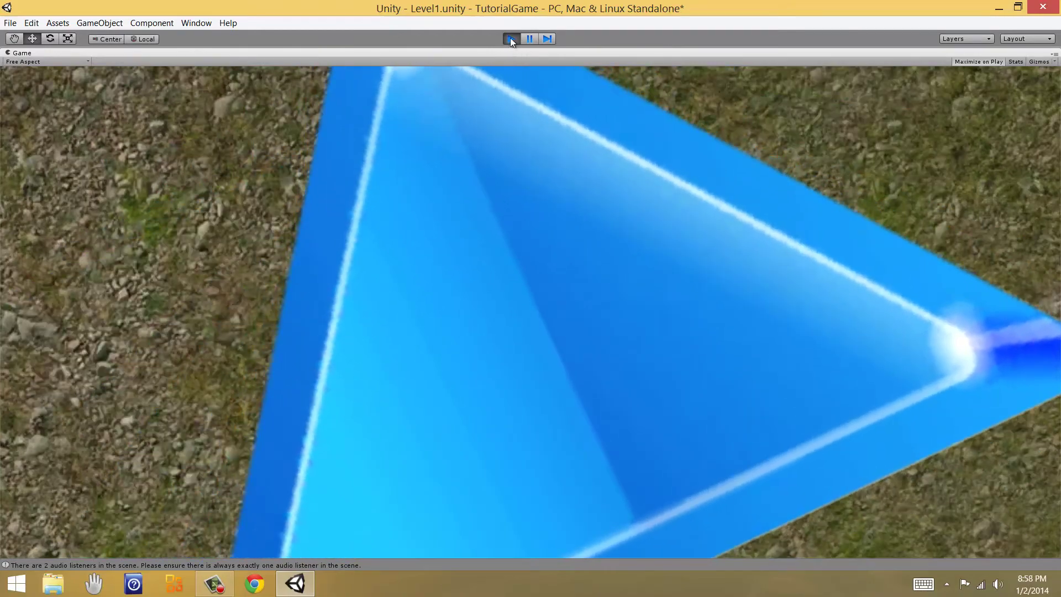
left_click(511, 38)
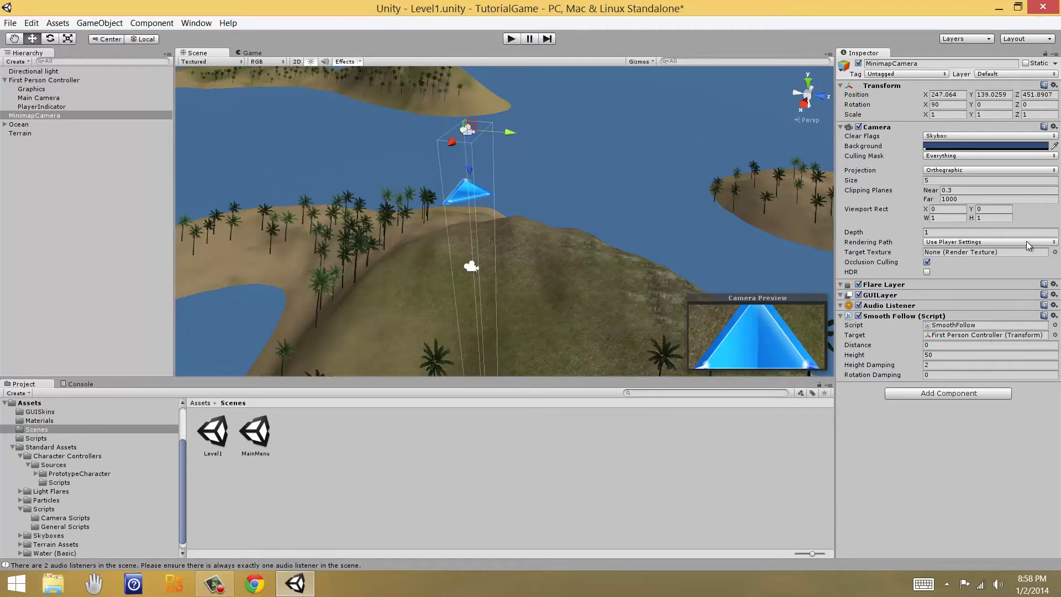
Set the MinimapCamera's orthographic size to 50, after trying 10 and 100
left_click(933, 181)
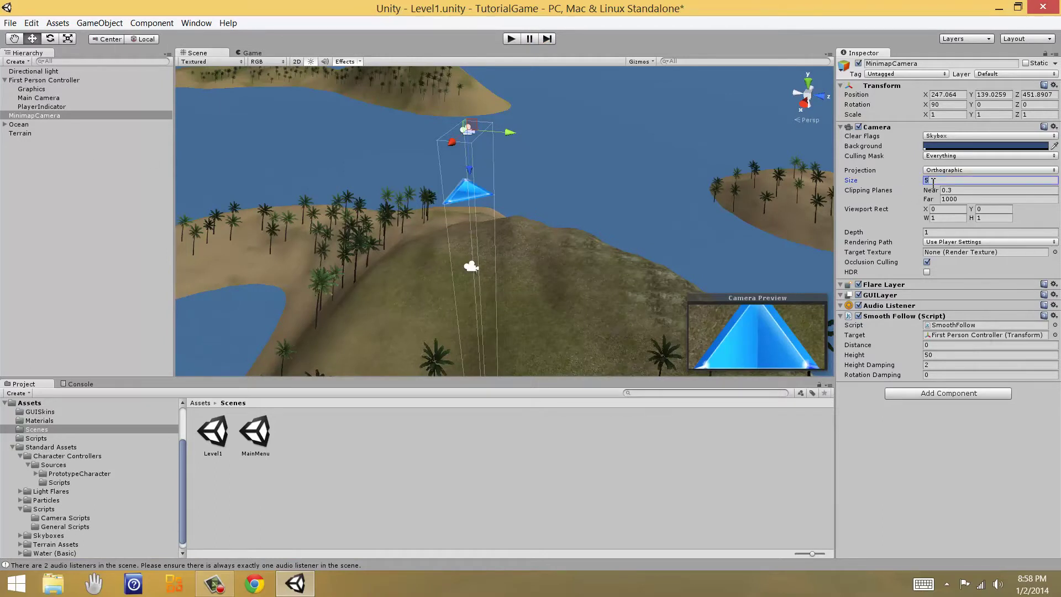
type("10")
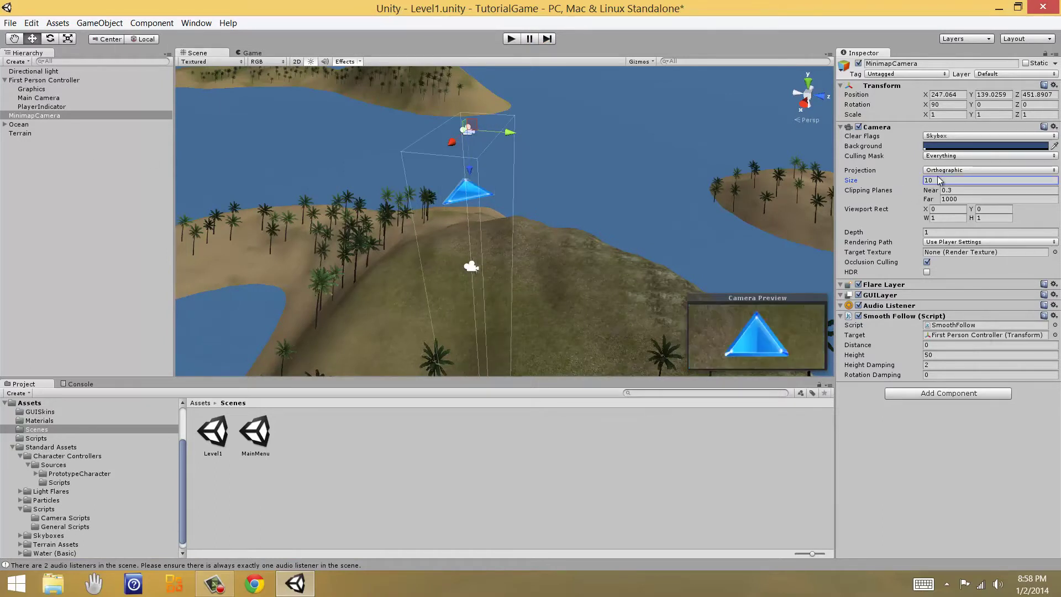
key("Return")
type("100")
key("Return")
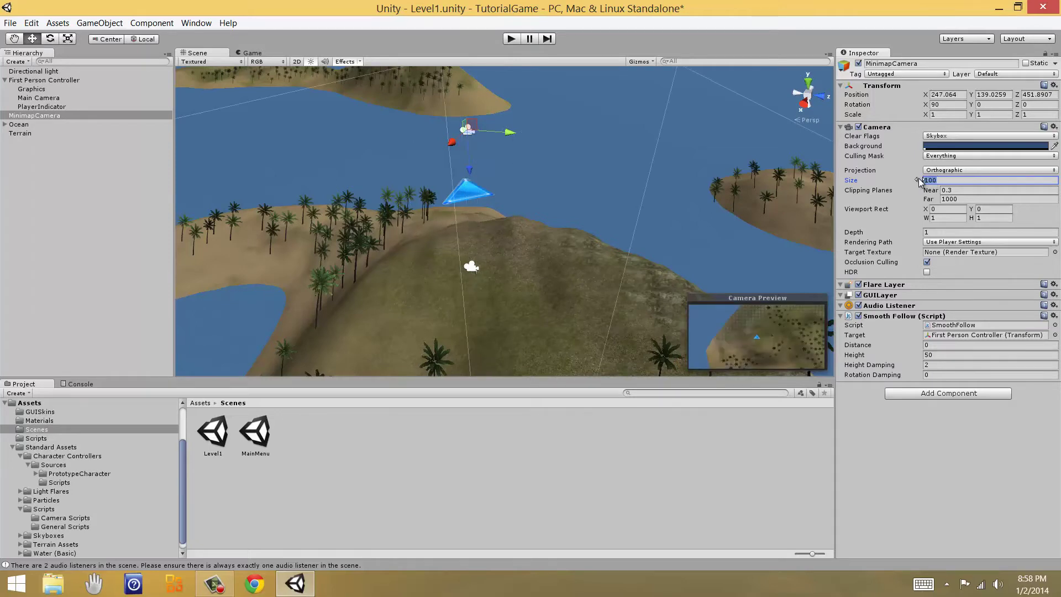
type("50")
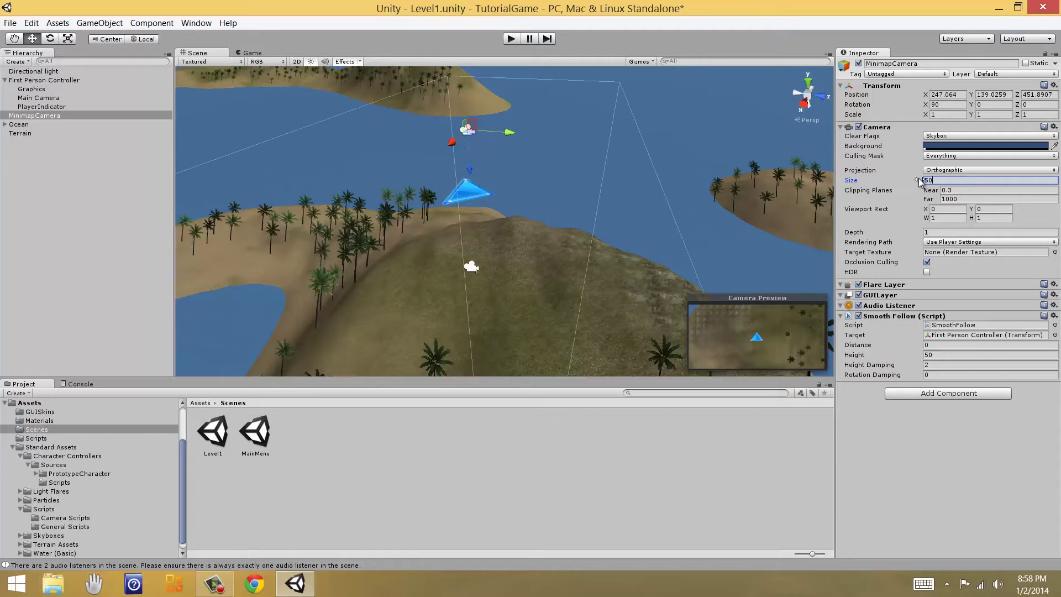
left_click(33, 116)
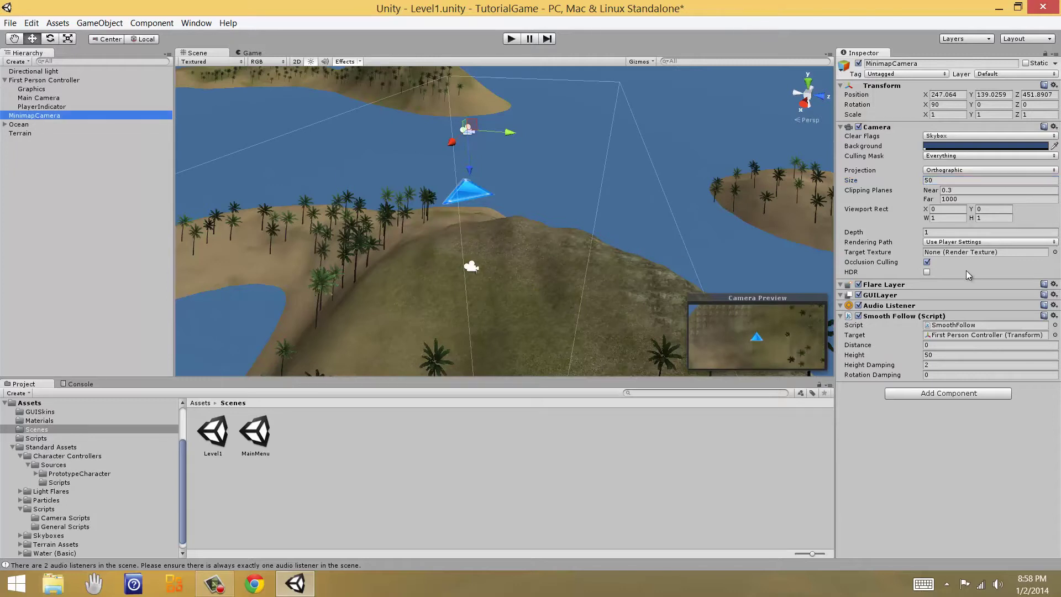
left_click(942, 181)
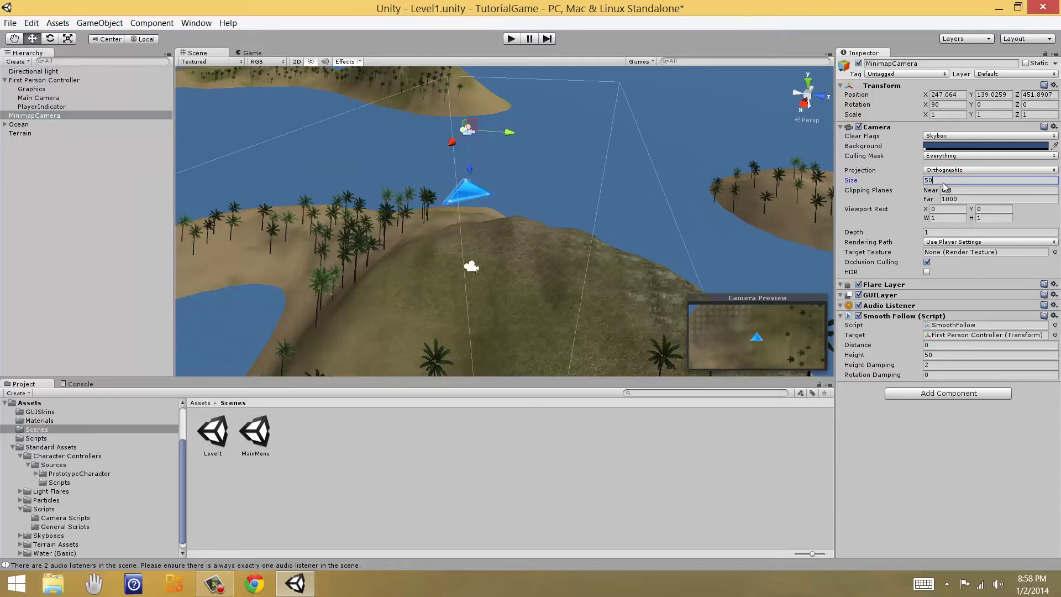
left_click(937, 355)
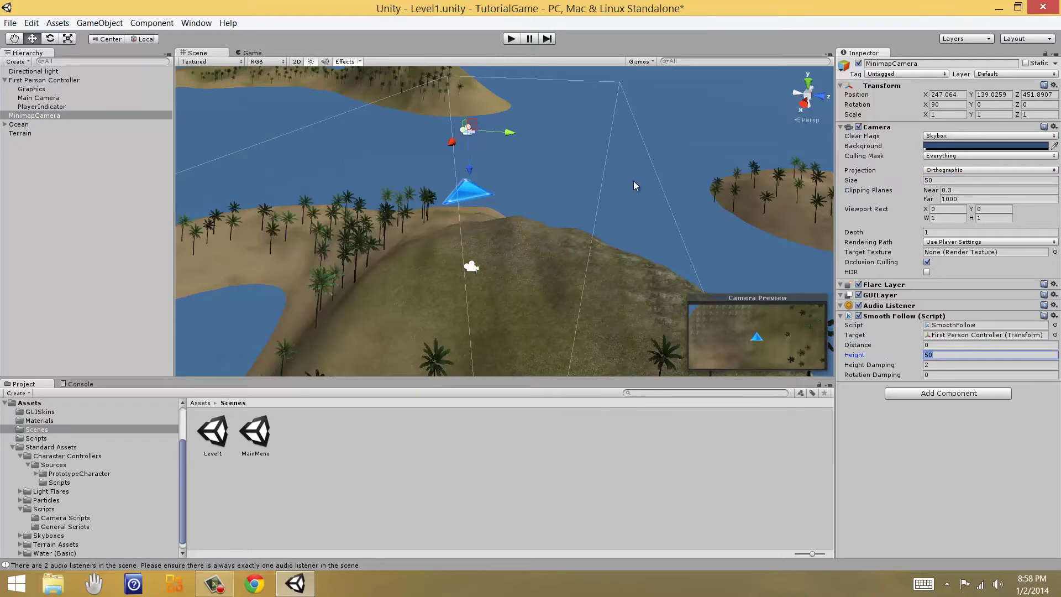
Temporarily disable the PlayerIndicator, run the level while walking the player forward, stop it, and re-enable the indicator
left_click(39, 107)
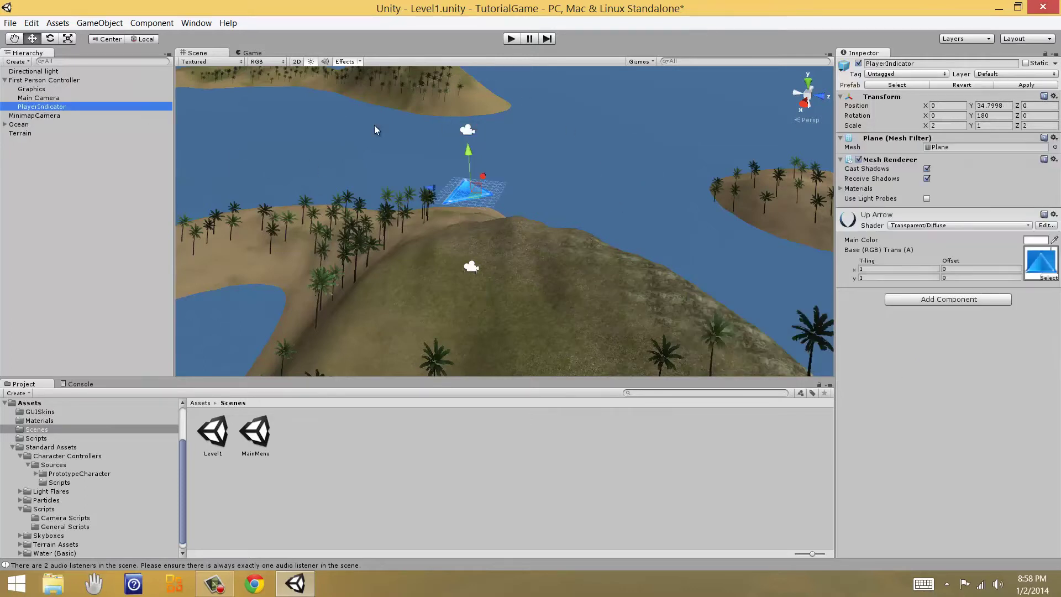
left_click(858, 63)
left_click(511, 39)
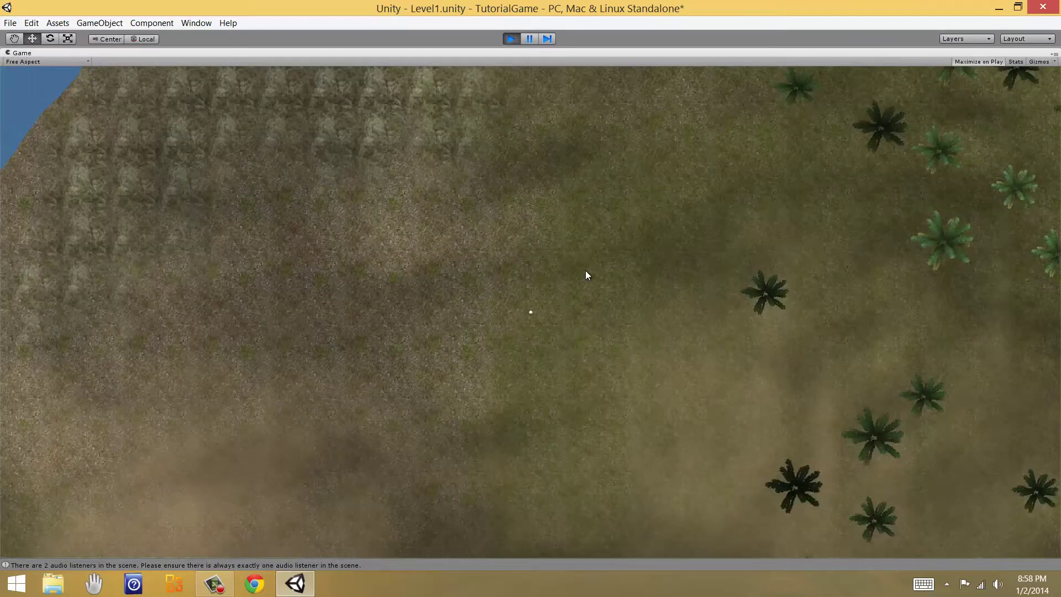
key("w")
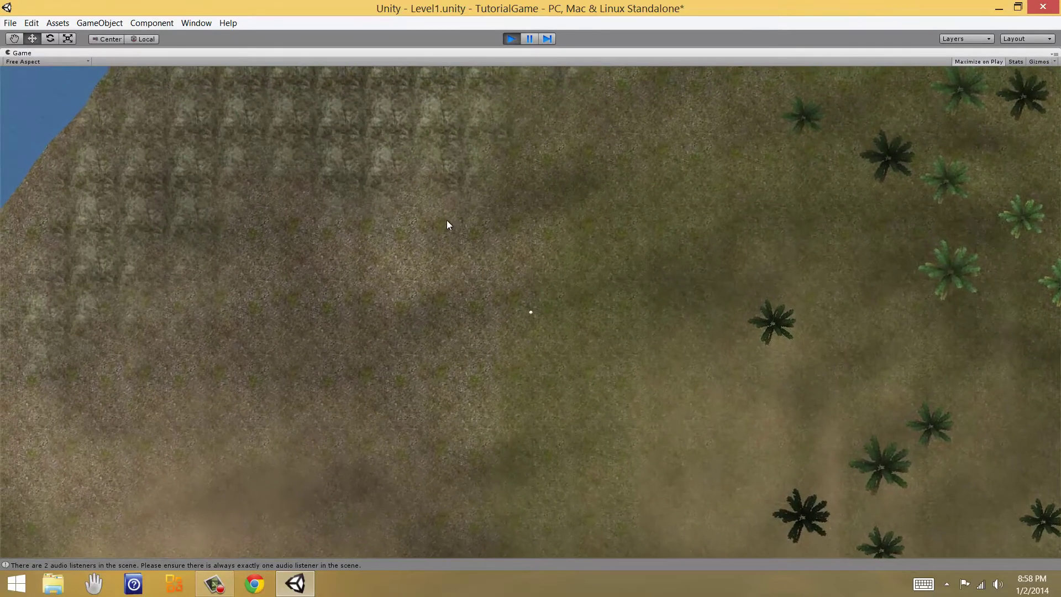
key("w")
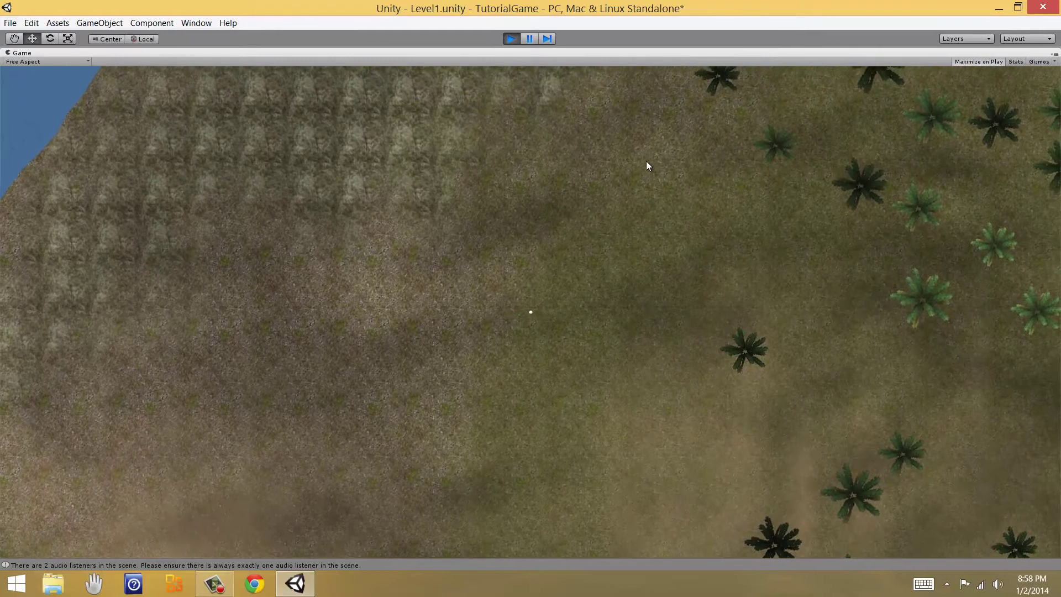
key("w")
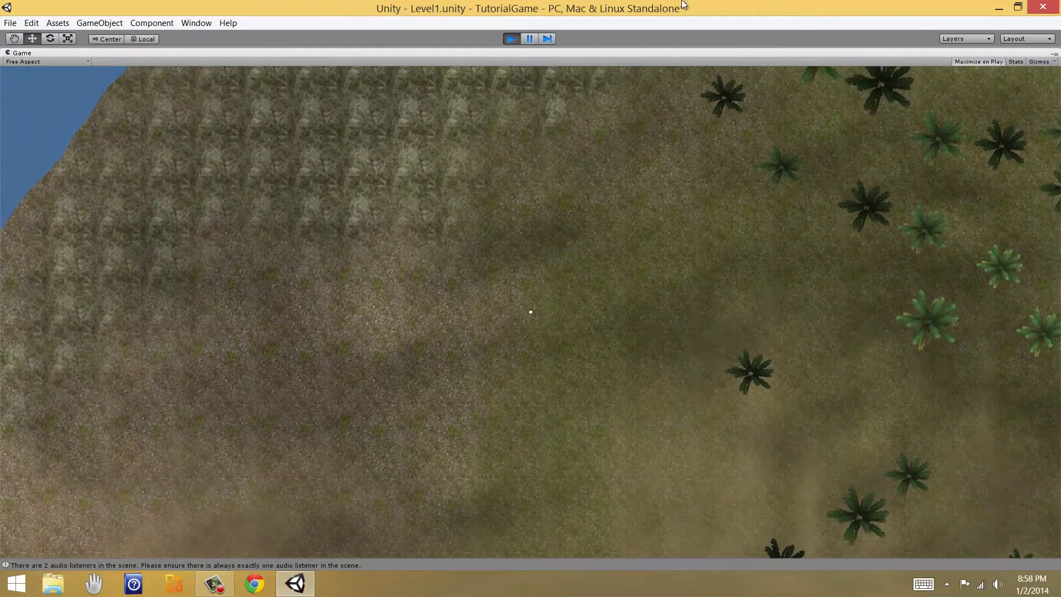
left_click(514, 41)
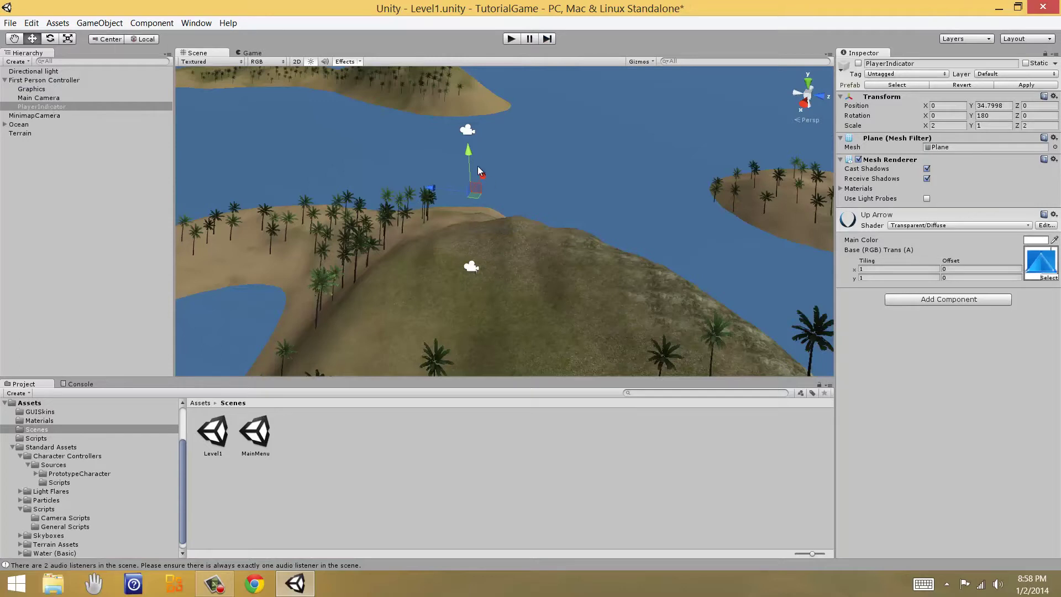
left_click(858, 63)
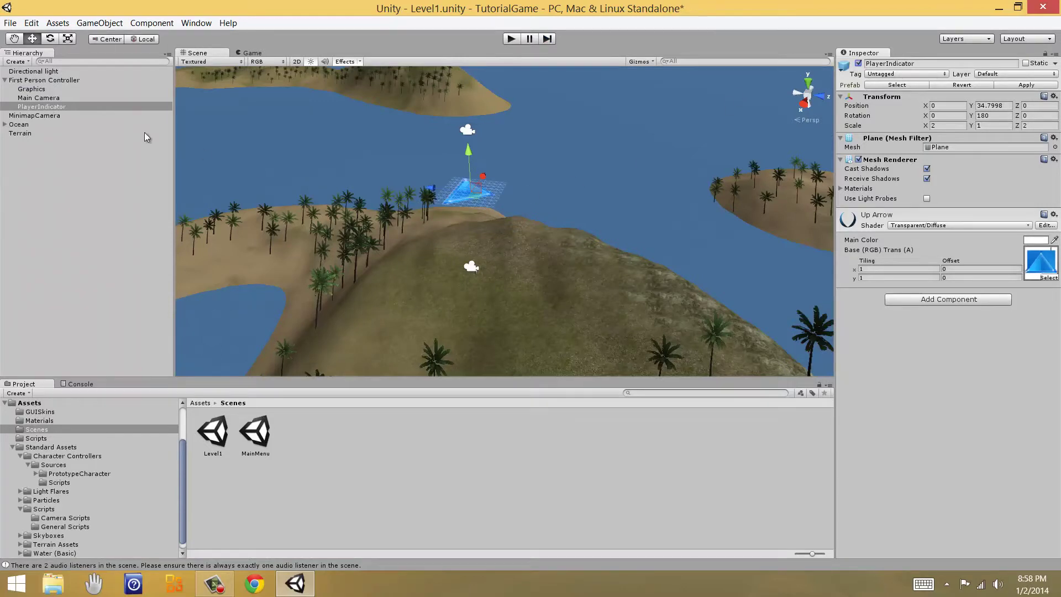
Delete the existing PlayerIndicator from the First Person Controller
left_click(48, 81)
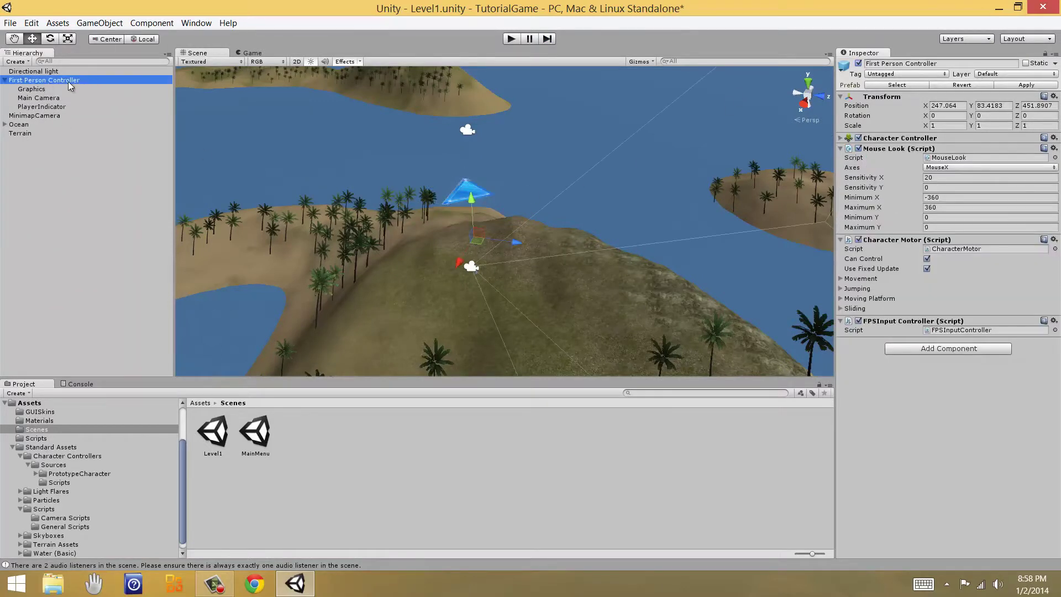
left_click(40, 107)
left_click(155, 144)
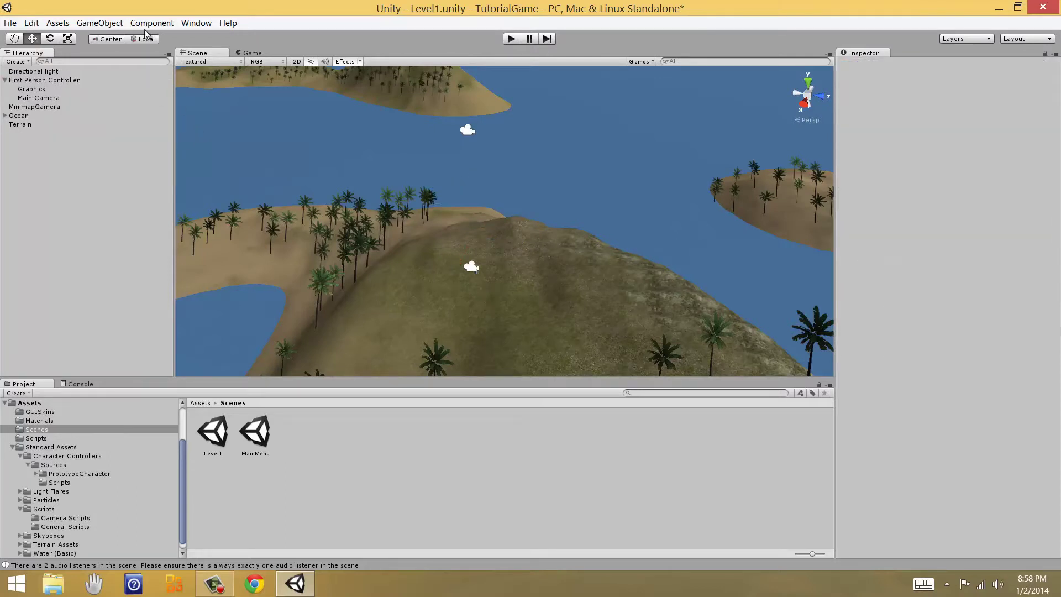
Create a new plane, parent it to the First Person Controller, and reset its transform
left_click(100, 22)
mouse_move(100, 53)
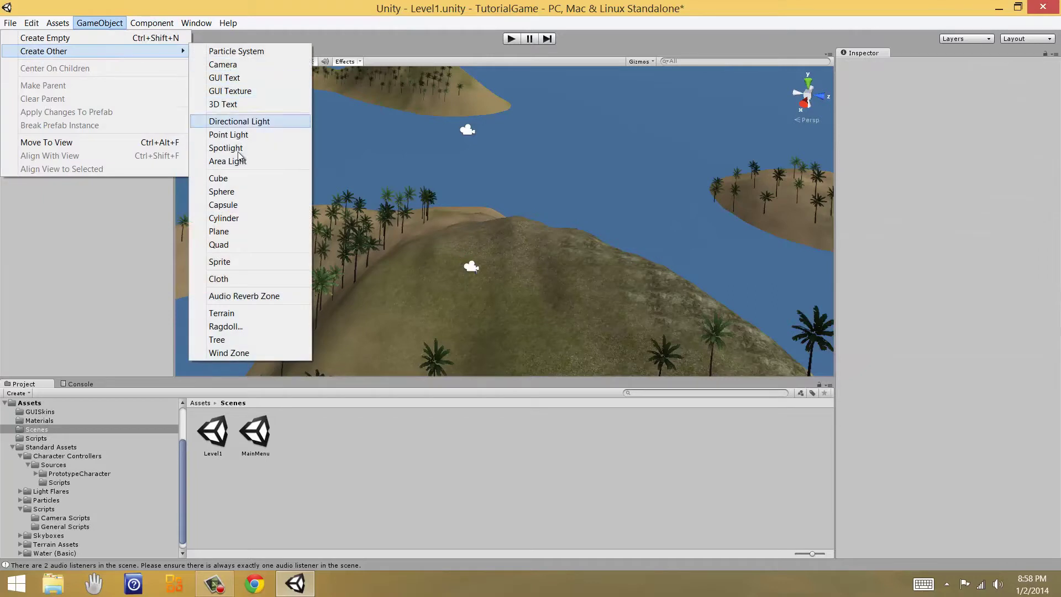
left_click(221, 232)
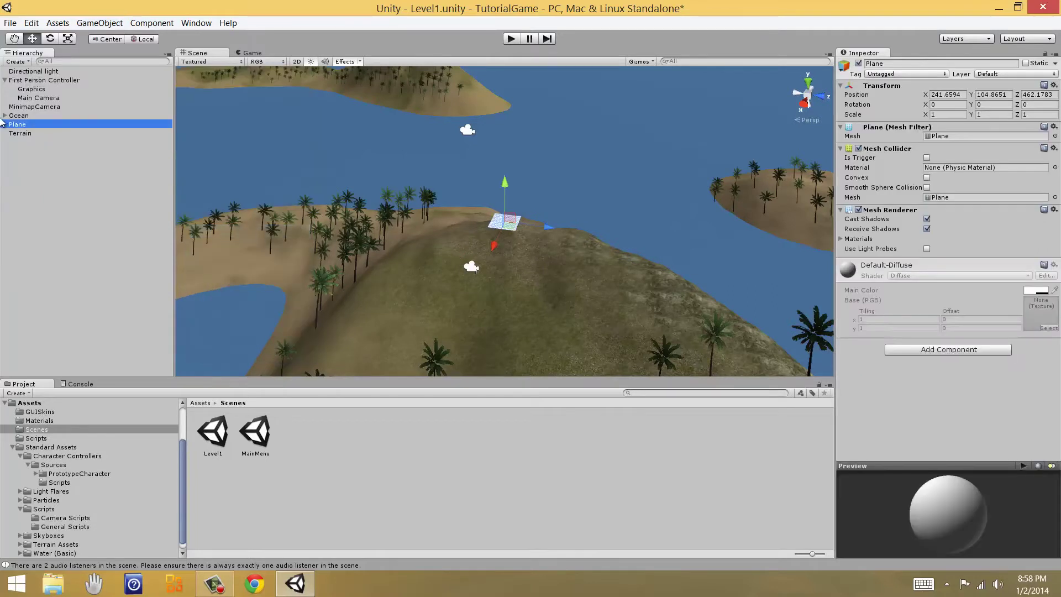
left_click_drag(12, 126, 39, 81)
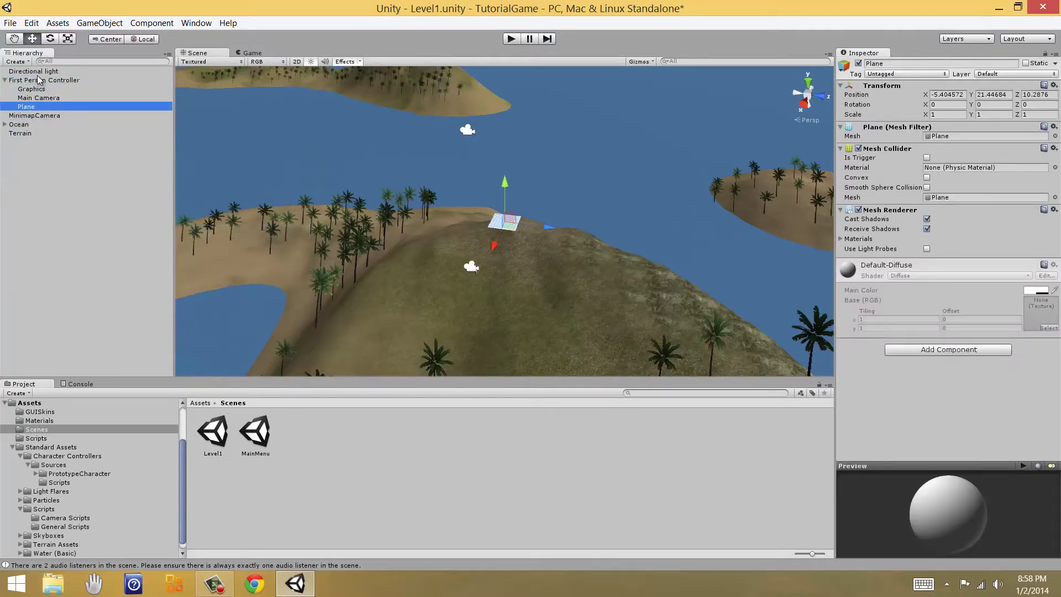
right_click(890, 86)
left_click(901, 95)
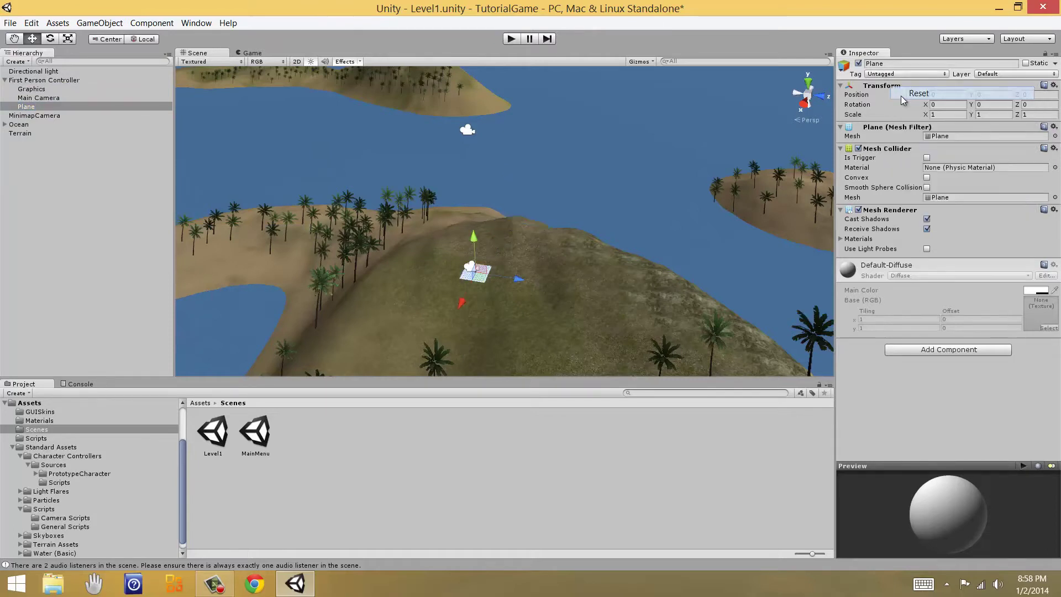
Raise the plane above the player to a Y position of 40 and check it in the Game view
left_click_drag(473, 238, 470, 166)
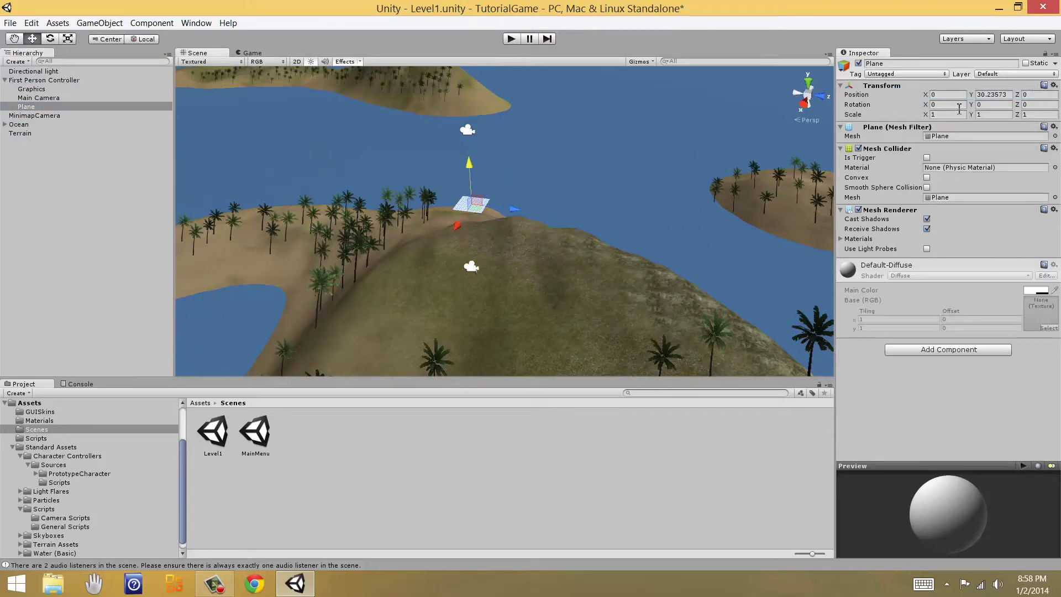
left_click(998, 96)
type("40")
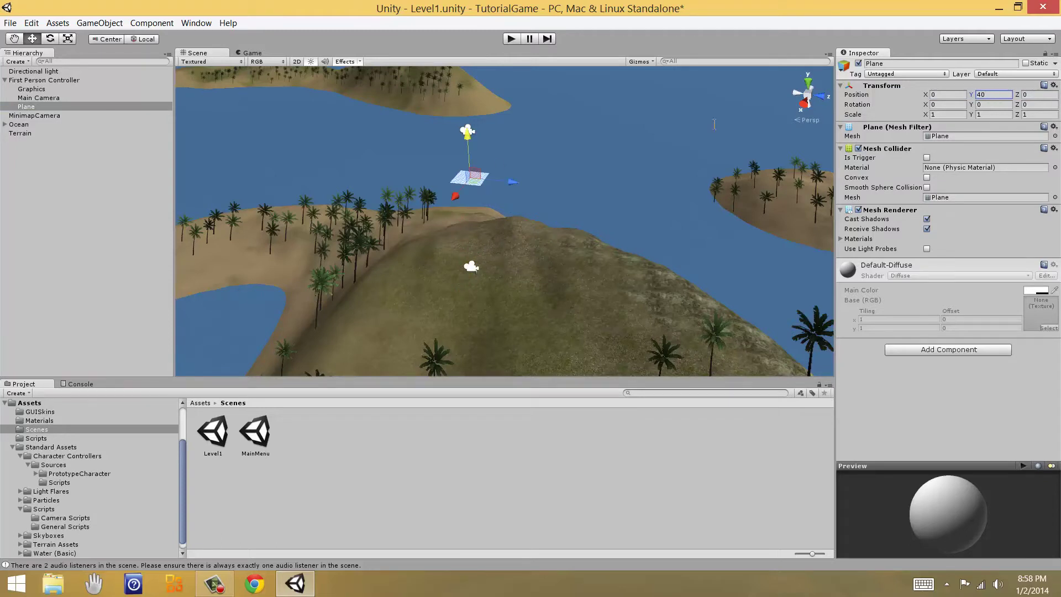
left_click(252, 55)
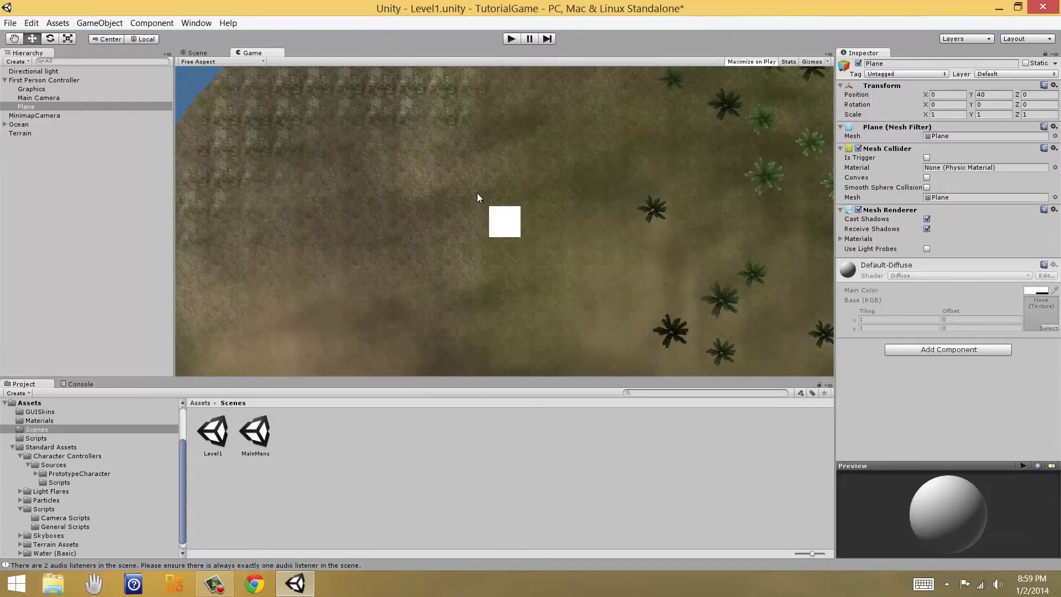
left_click(196, 54)
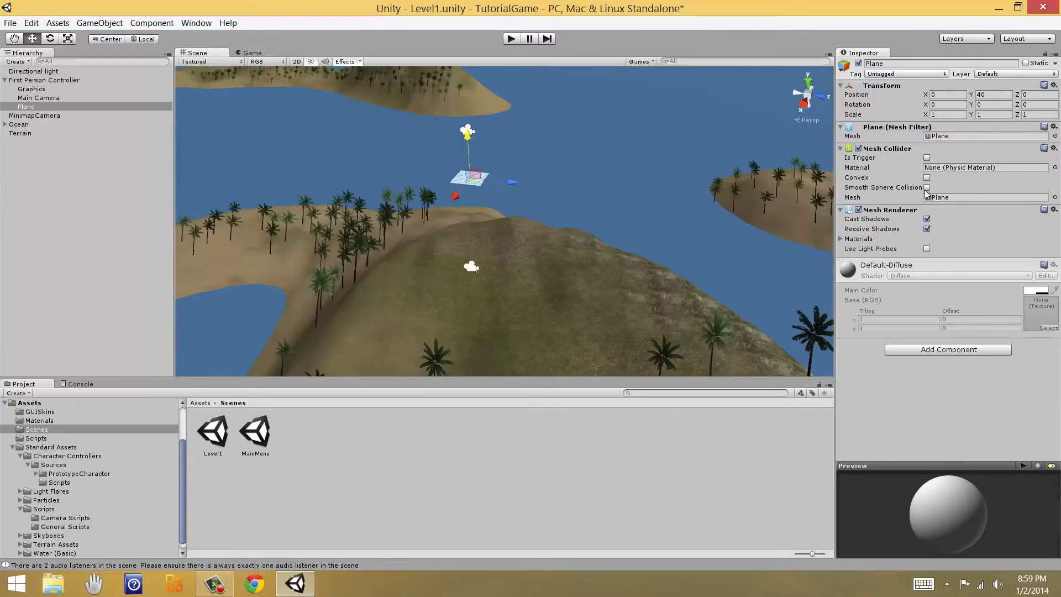
Scale the plane to 2 on X and Z and check its size in the Game view
left_click(935, 115)
type("2")
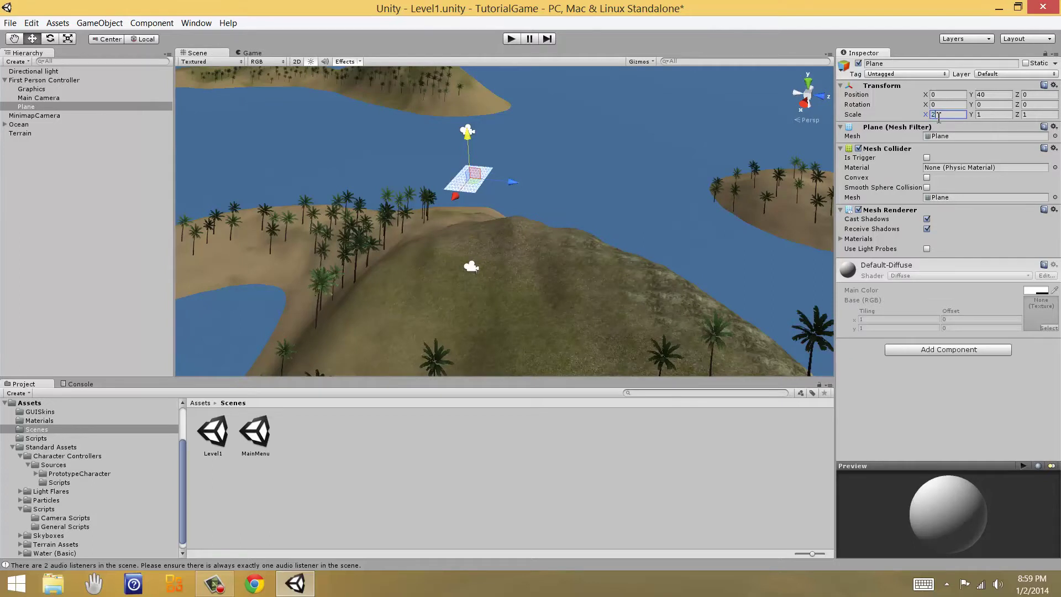
left_click(1039, 115)
type("2")
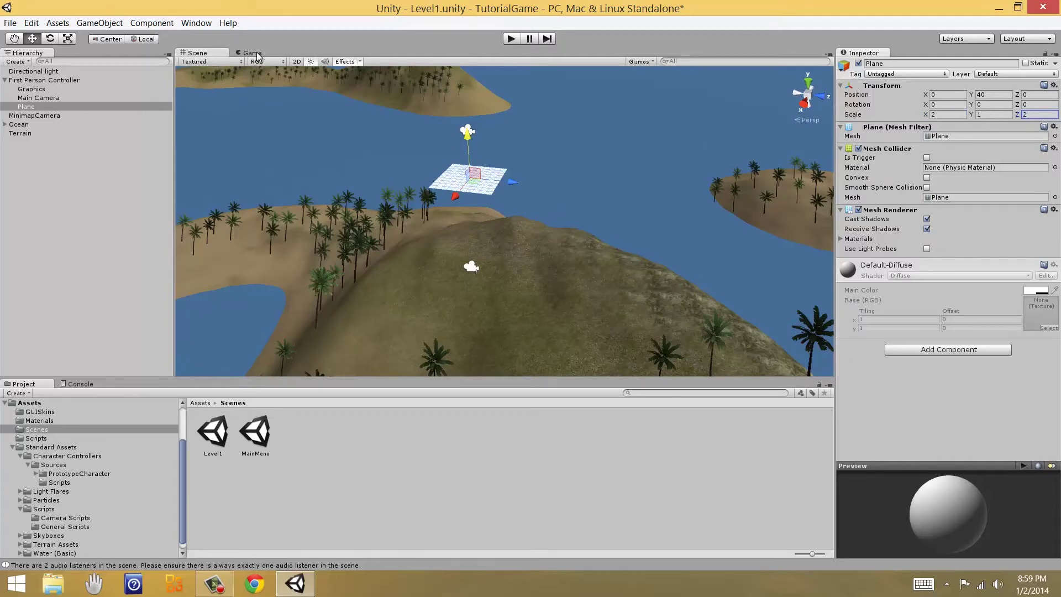
left_click(257, 55)
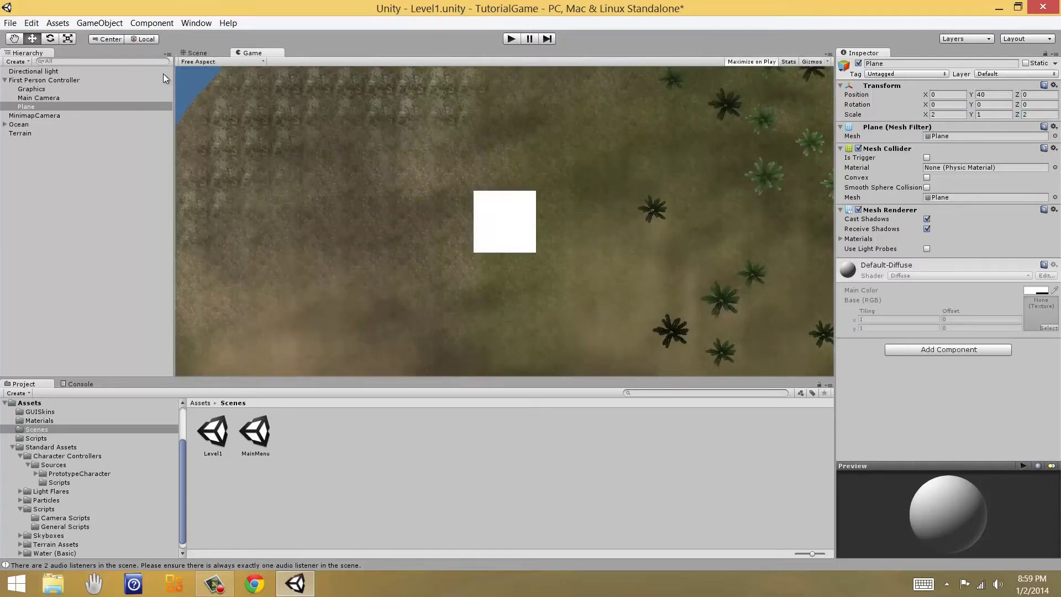
left_click(207, 55)
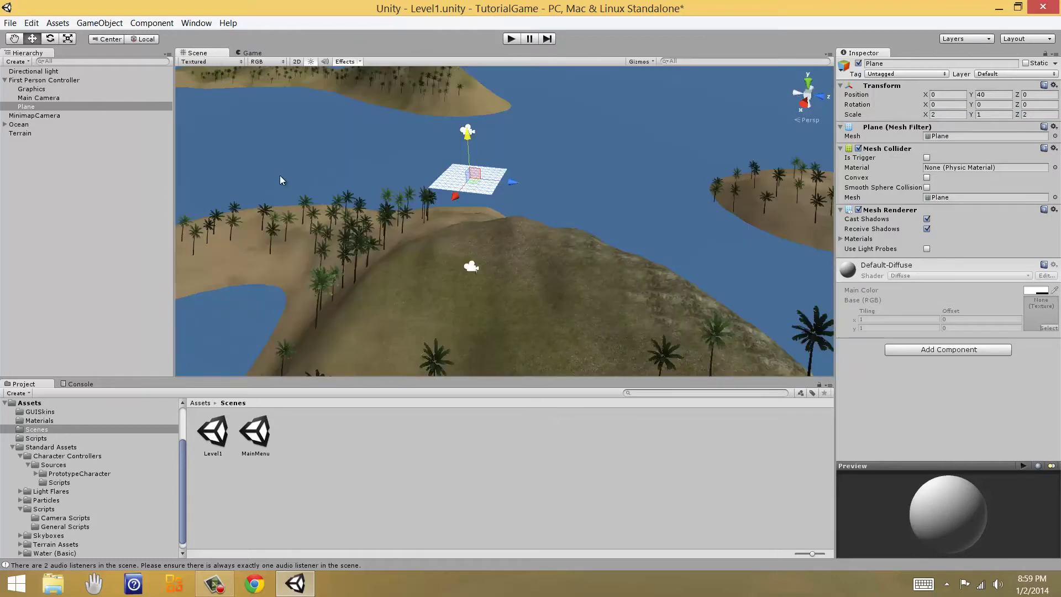
left_click(265, 55)
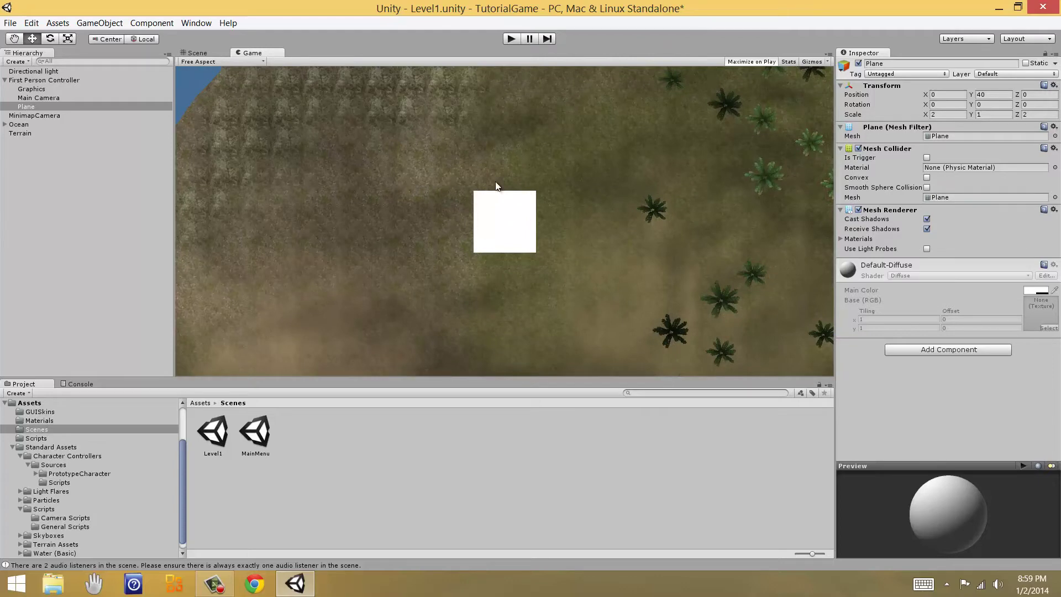
left_click(197, 54)
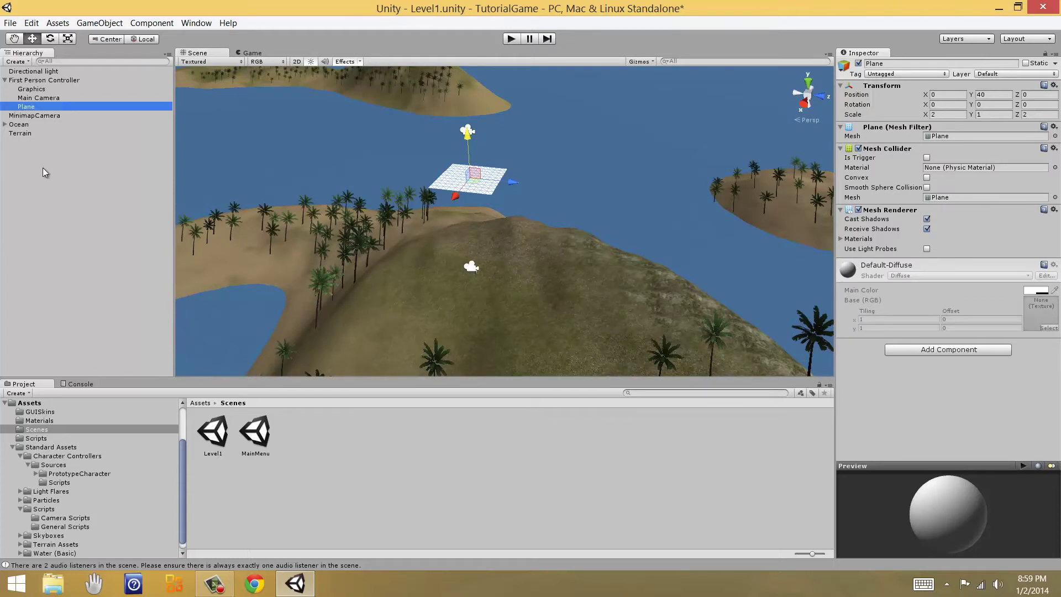
left_click(201, 403)
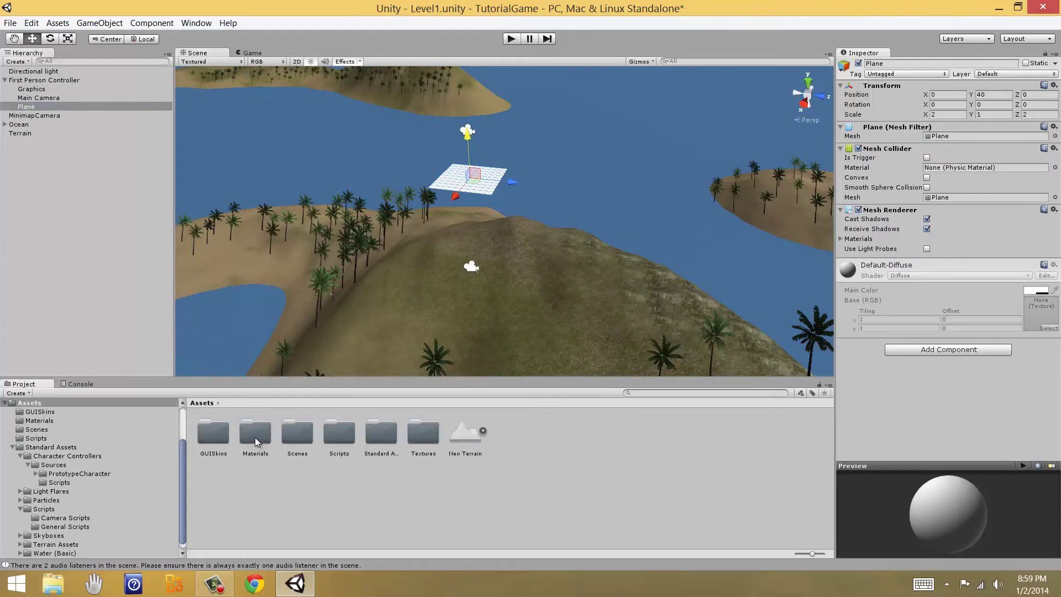
double_click(252, 436)
left_click(200, 403)
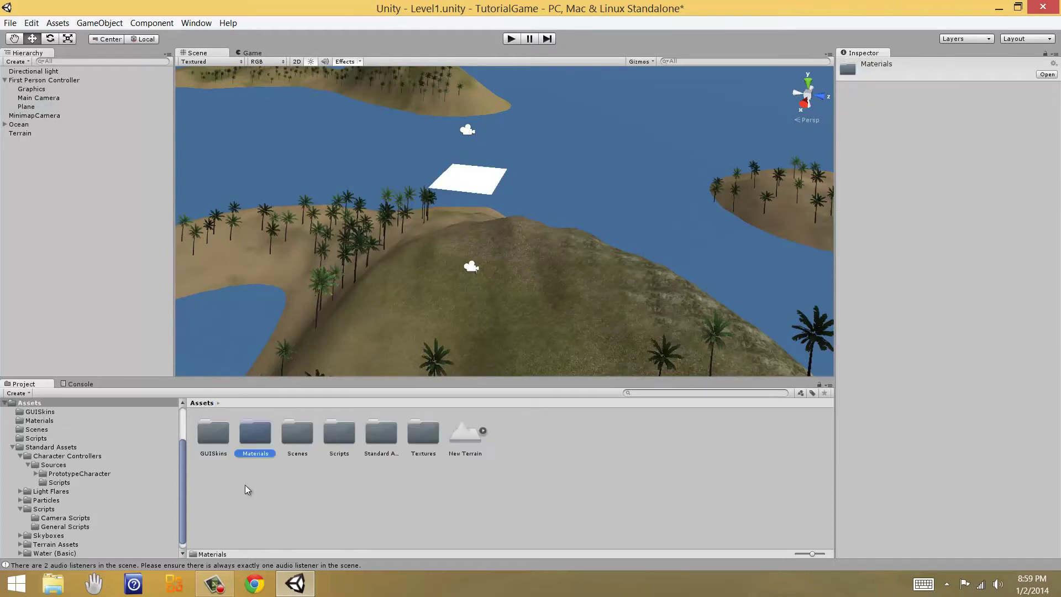
right_click(268, 475)
mouse_move(355, 289)
left_click(154, 291)
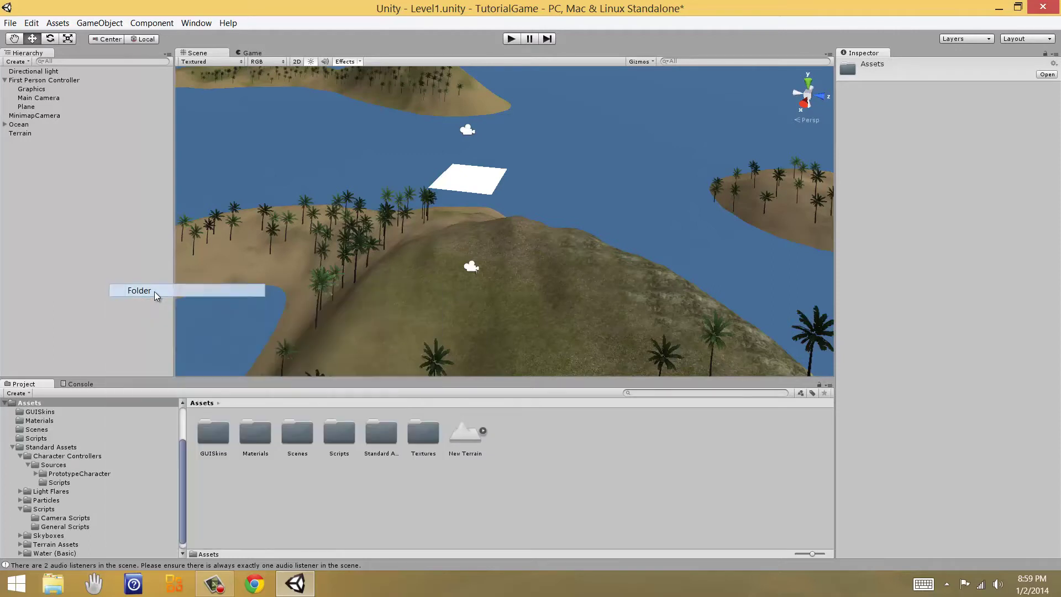
key("Return")
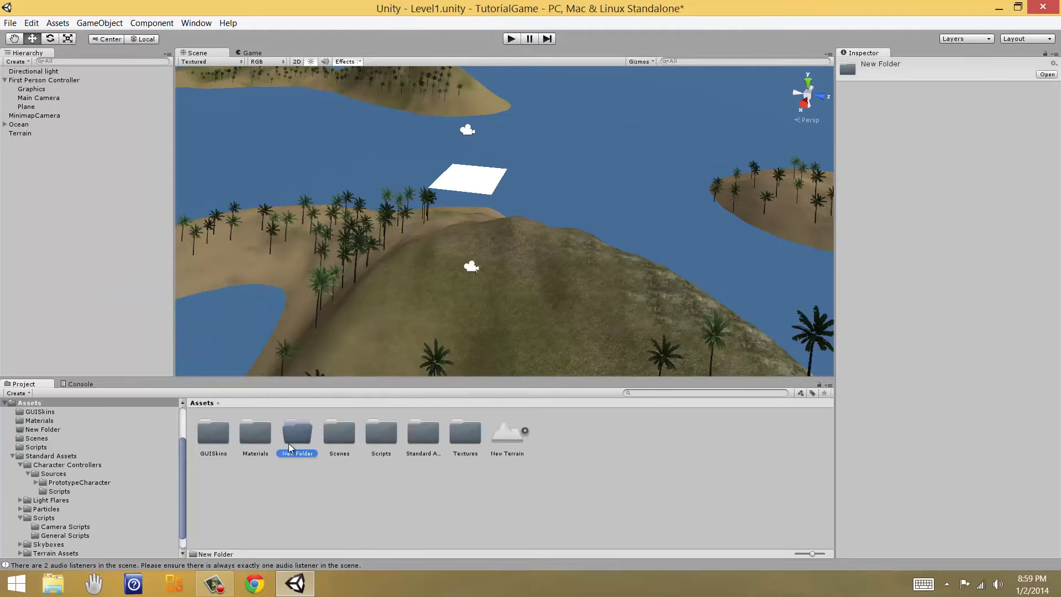
key("Delete")
key("Return")
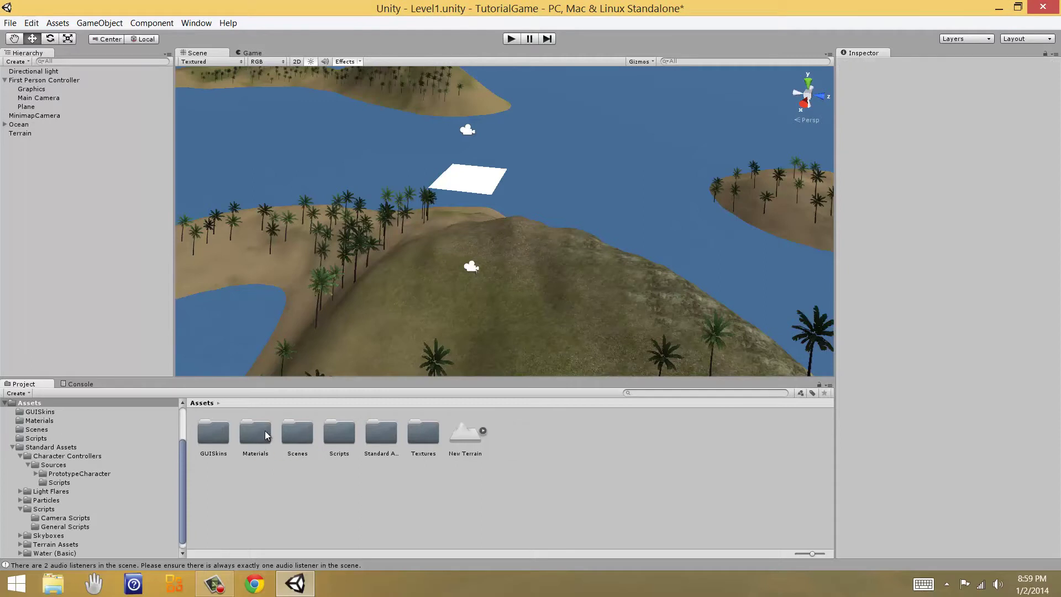
Open the Materials folder and examine the Up Arrow material's preview on different shapes
double_click(260, 431)
left_click(213, 430)
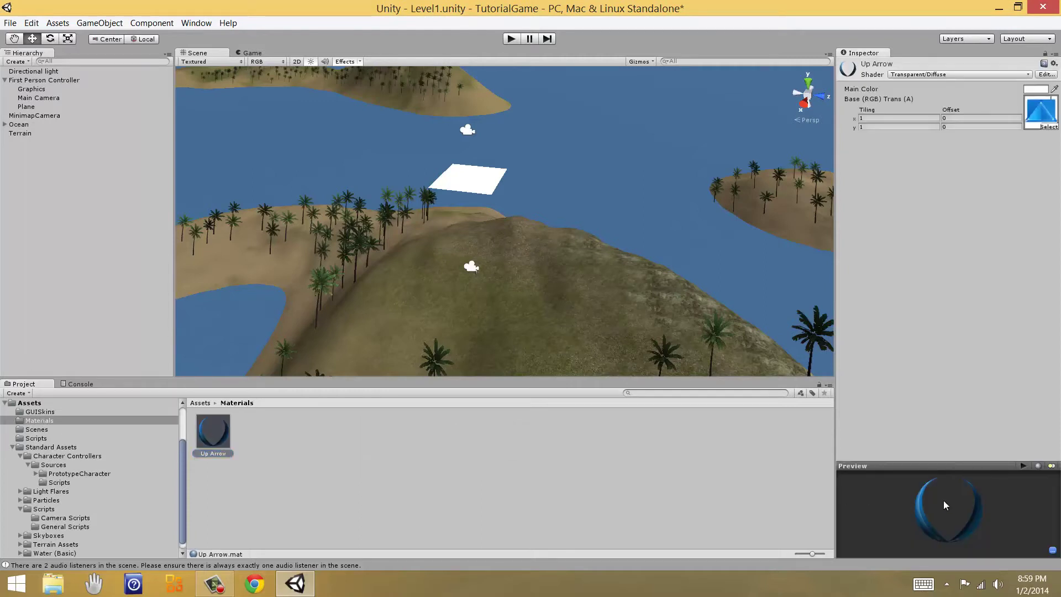
left_click_drag(942, 500, 1014, 469)
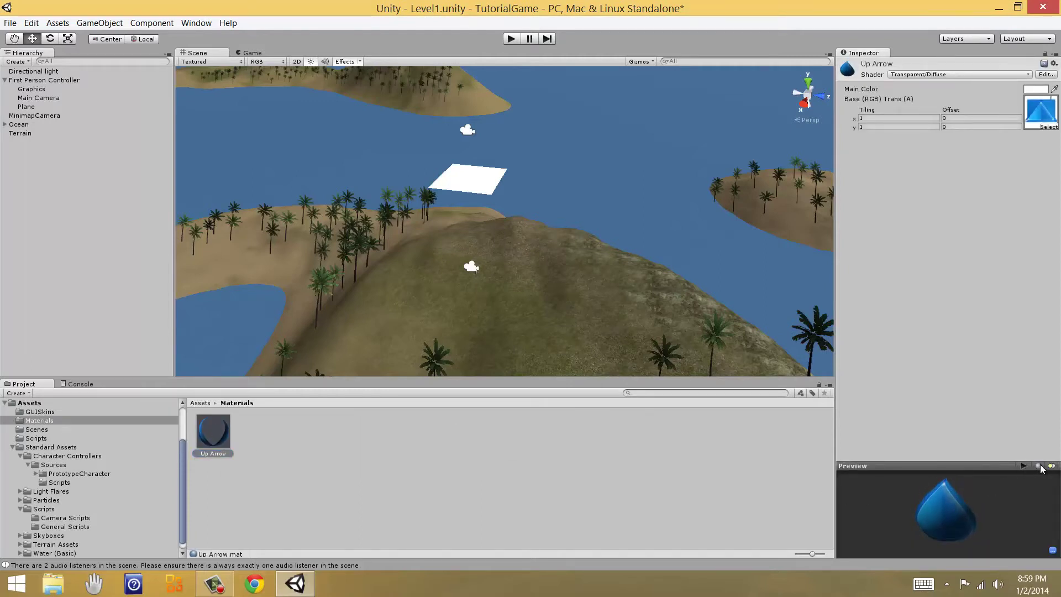
left_click(1039, 466)
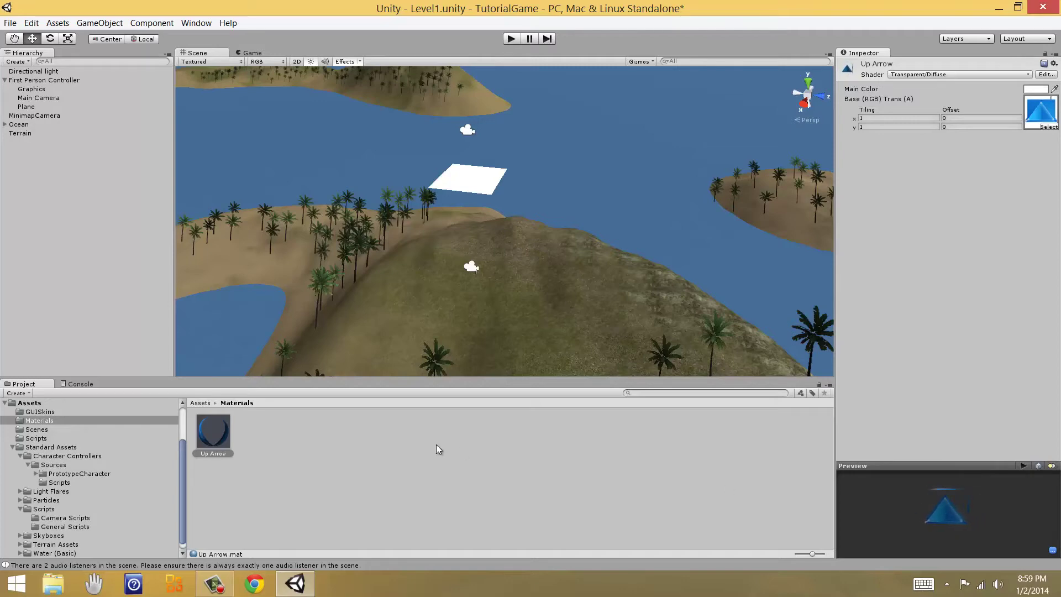
Switch to Chrome, search Google Images for "up arrow", browse the results, and close the browser
left_click(254, 585)
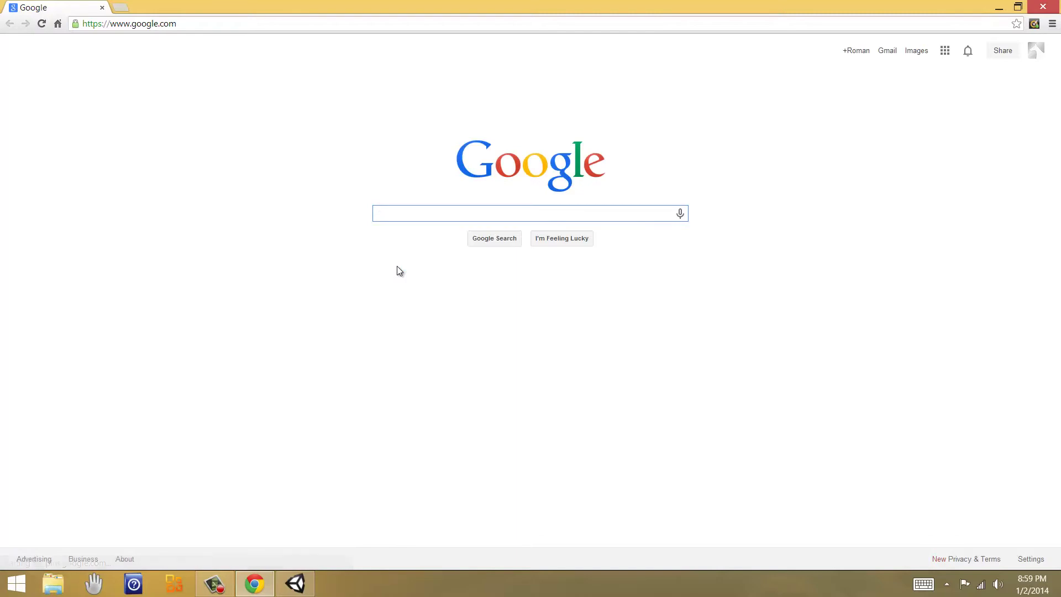
type("up arrow")
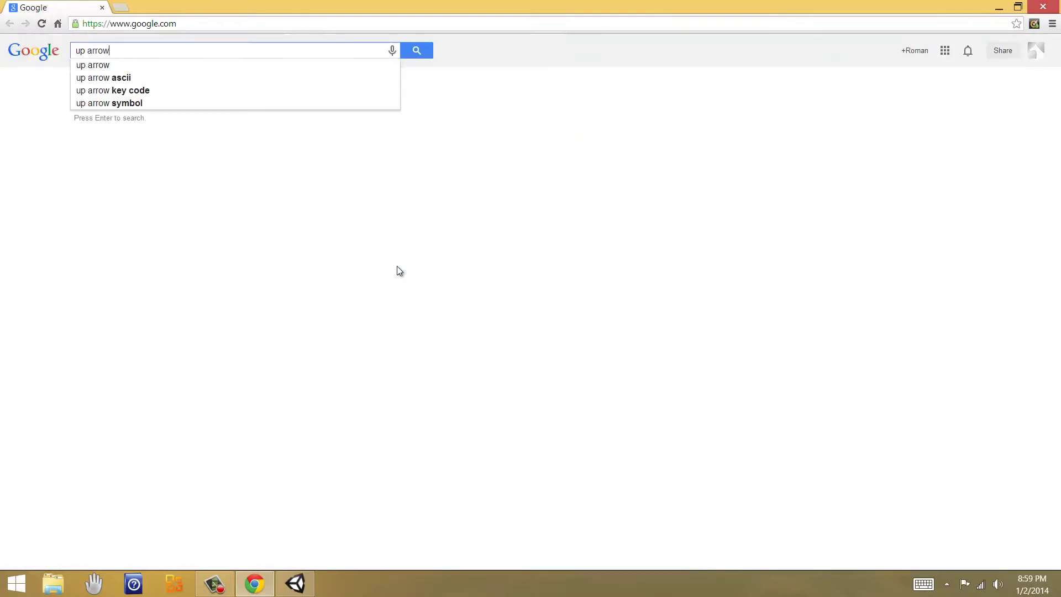
key("Return")
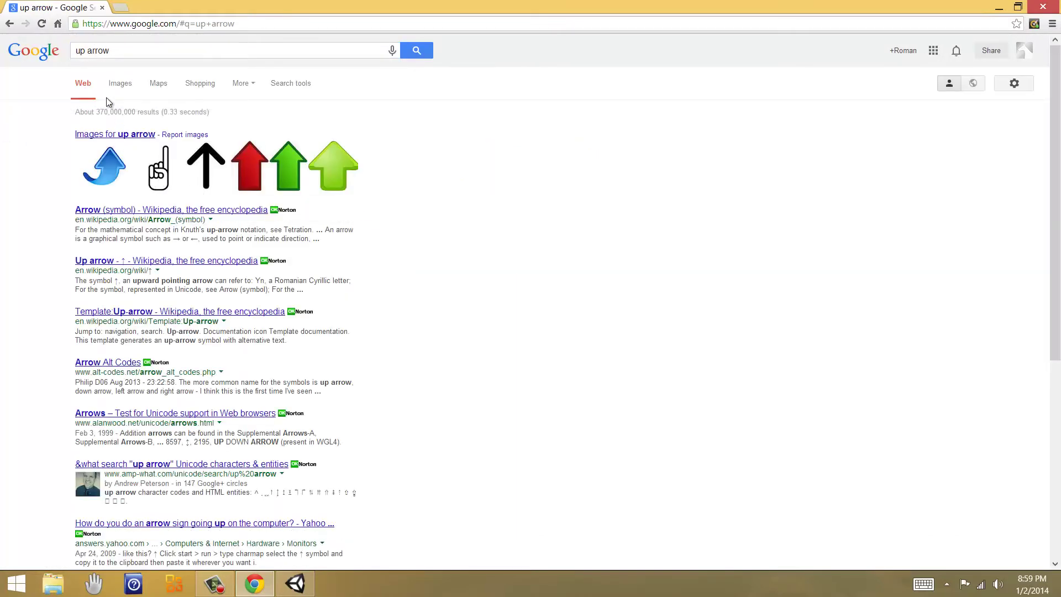
left_click(119, 85)
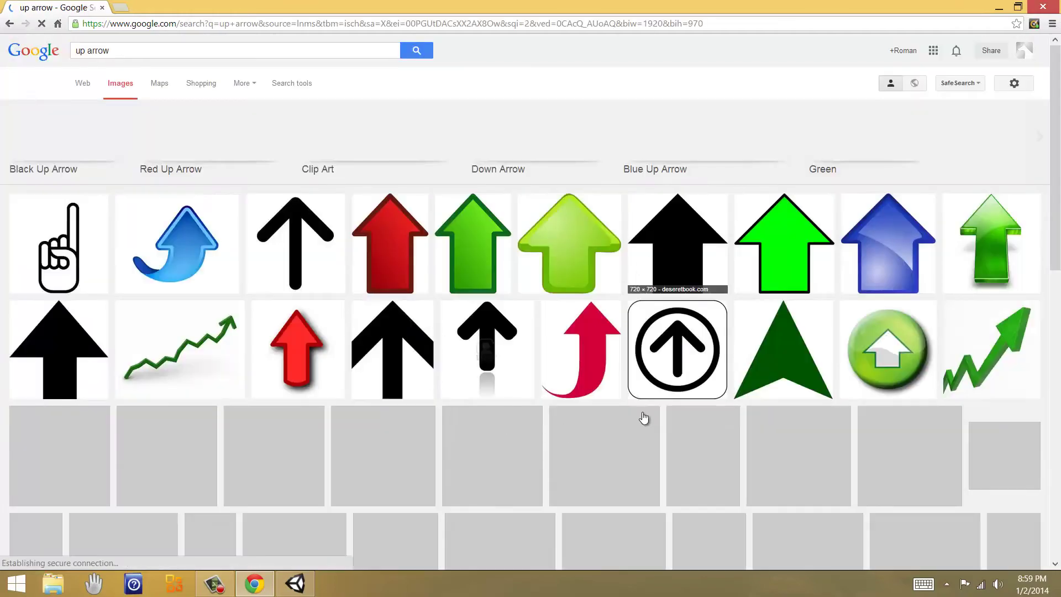
scroll(539, 312, "down", 4)
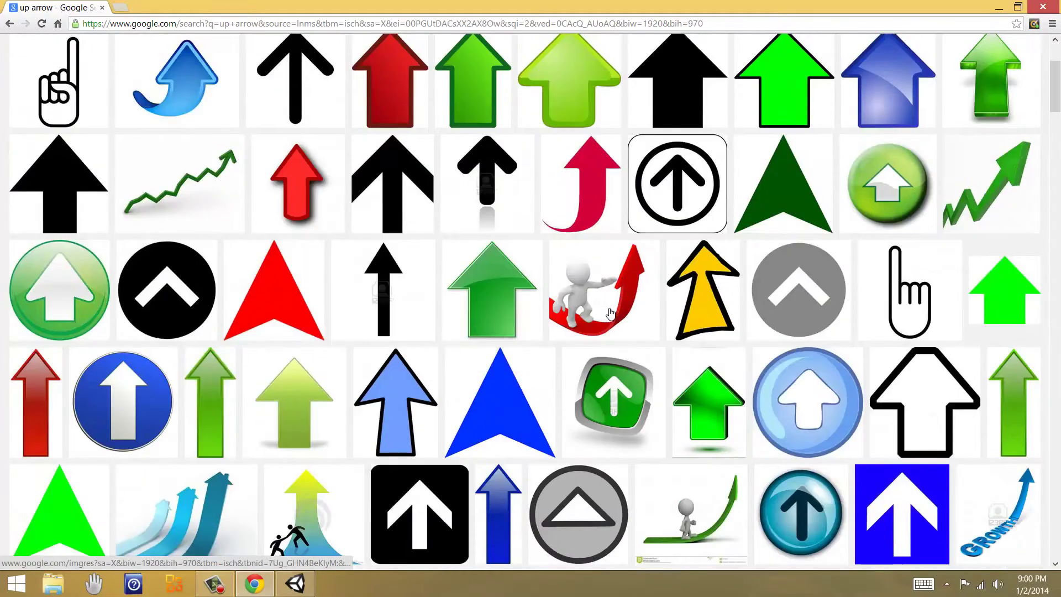
scroll(599, 305, "up", 4)
scroll(608, 298, "down", 10)
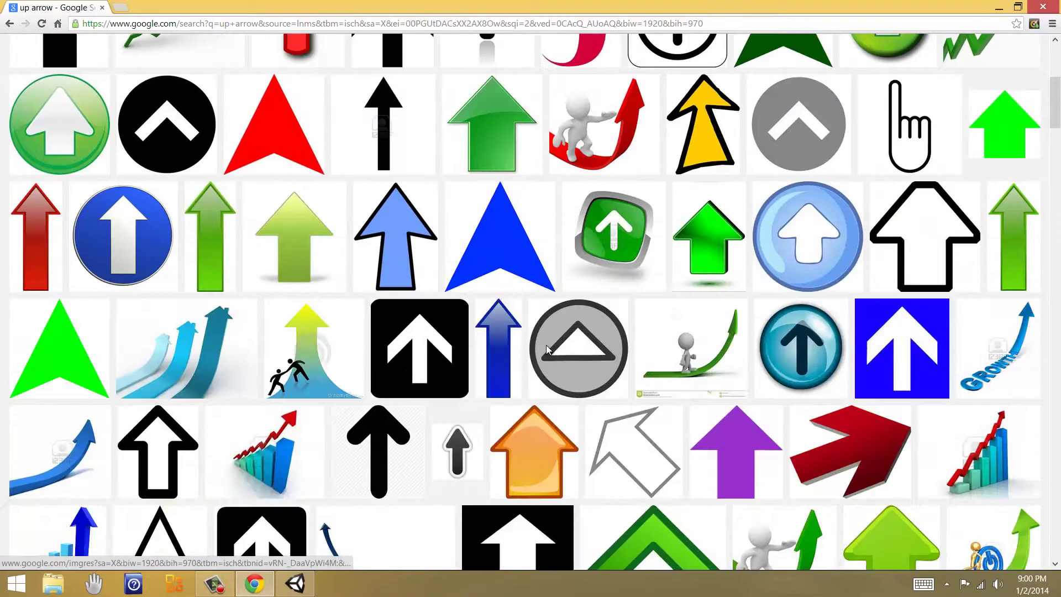
scroll(547, 350, "down", 8)
scroll(547, 350, "up", 6)
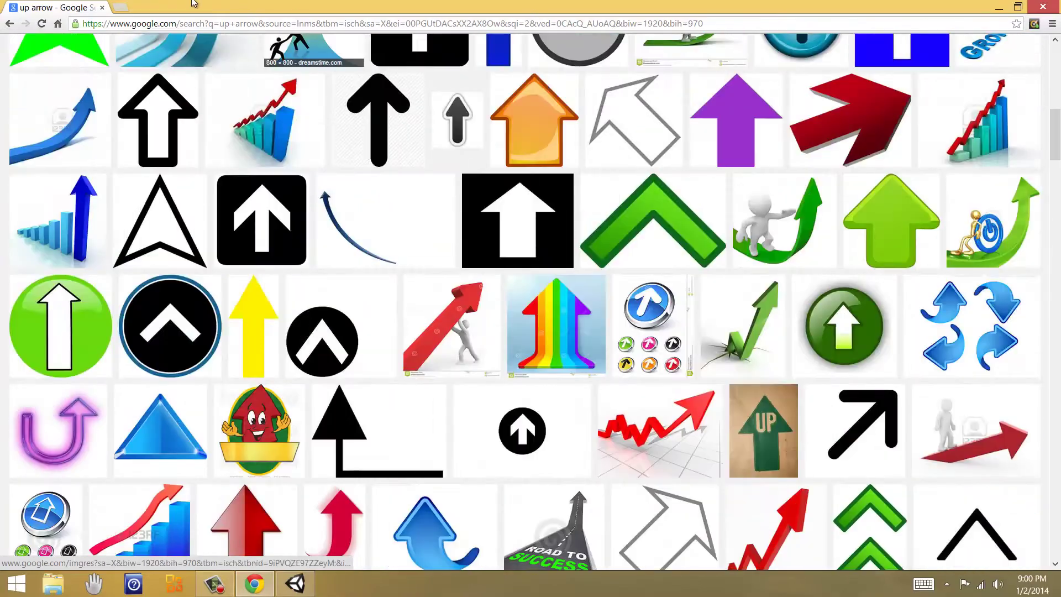
left_click(102, 12)
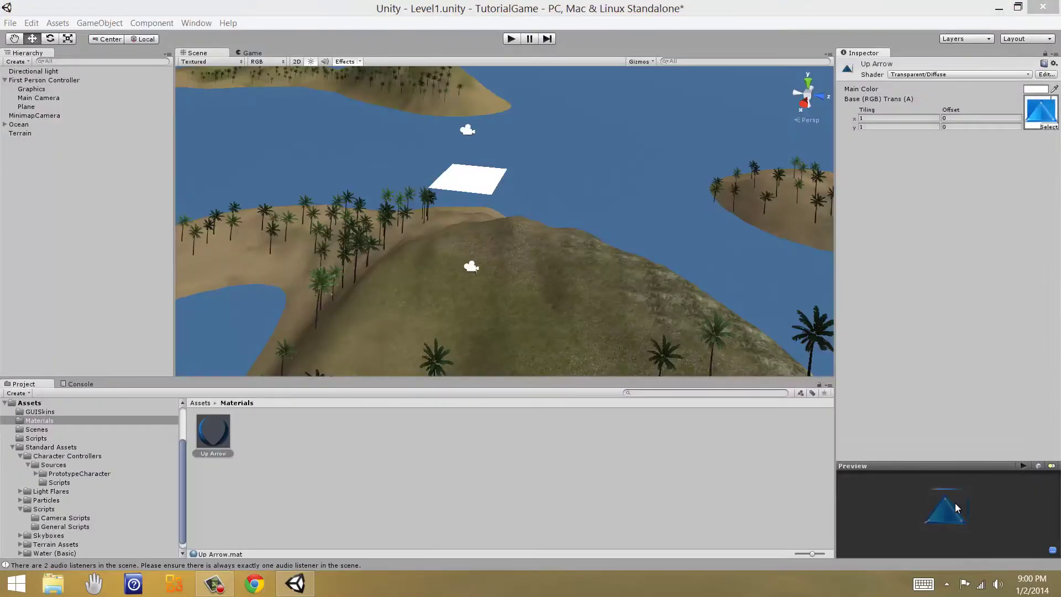
Rotate the Up Arrow material's preview and review the material's shader and texture settings
left_click(953, 506)
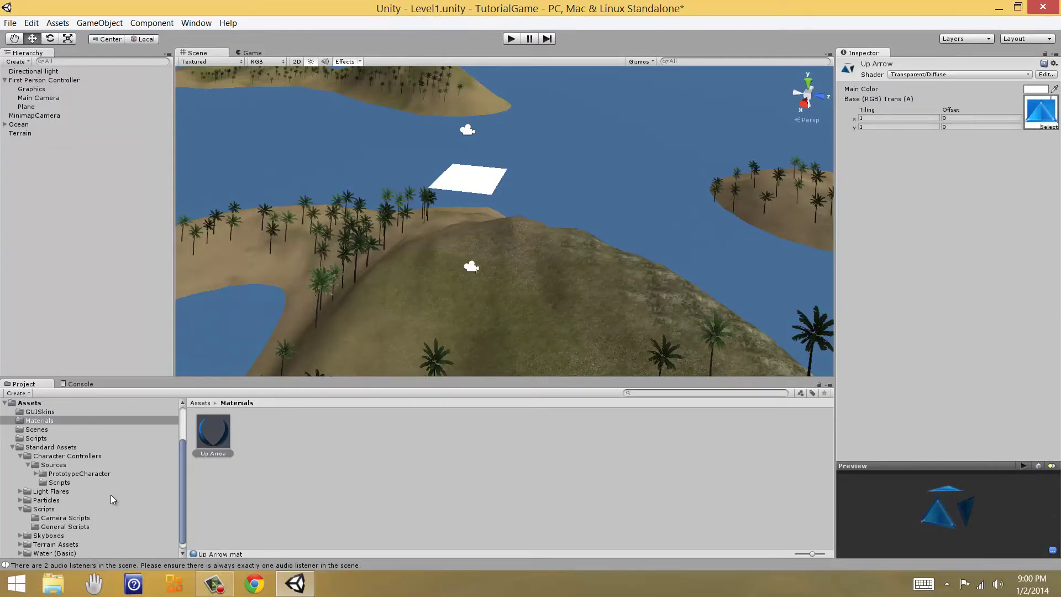
left_click(210, 442)
left_click(300, 442)
left_click(215, 433)
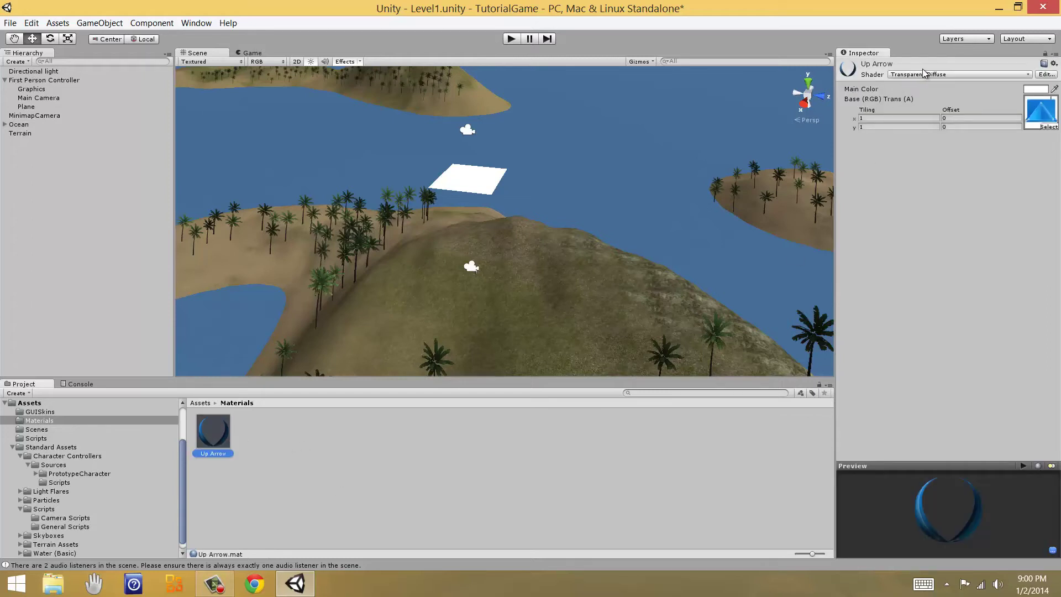
Create a new material named Arrow in the Materials folder
right_click(250, 446)
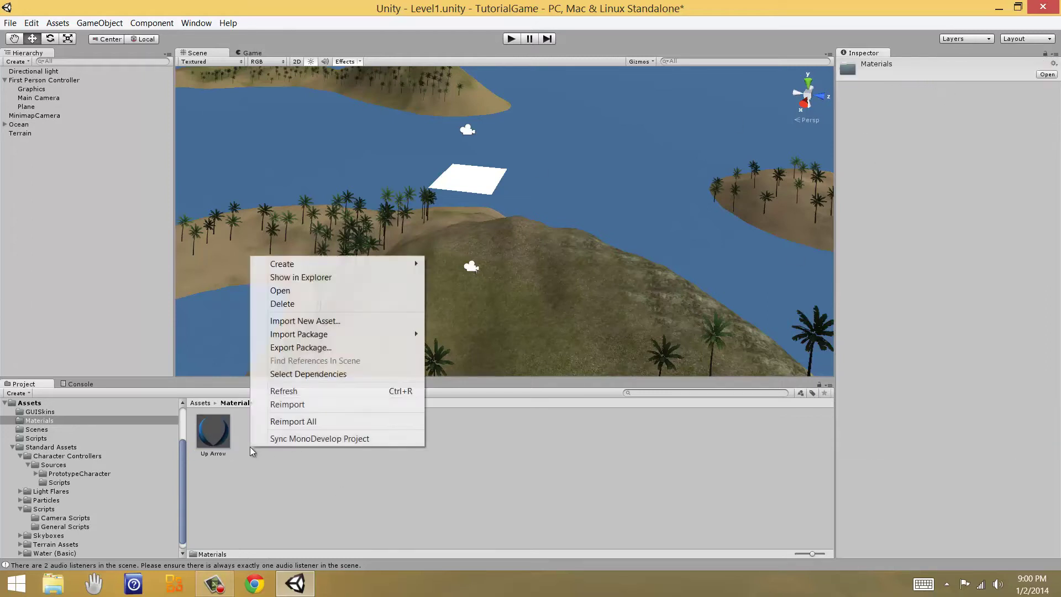
mouse_move(356, 265)
left_click(131, 369)
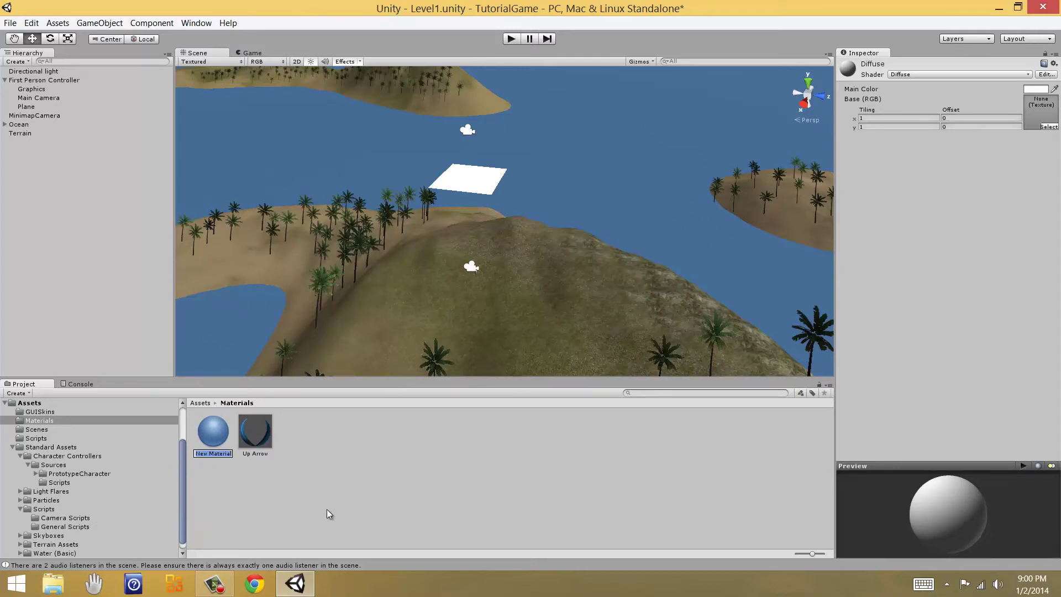
type("Arrow")
key("Return")
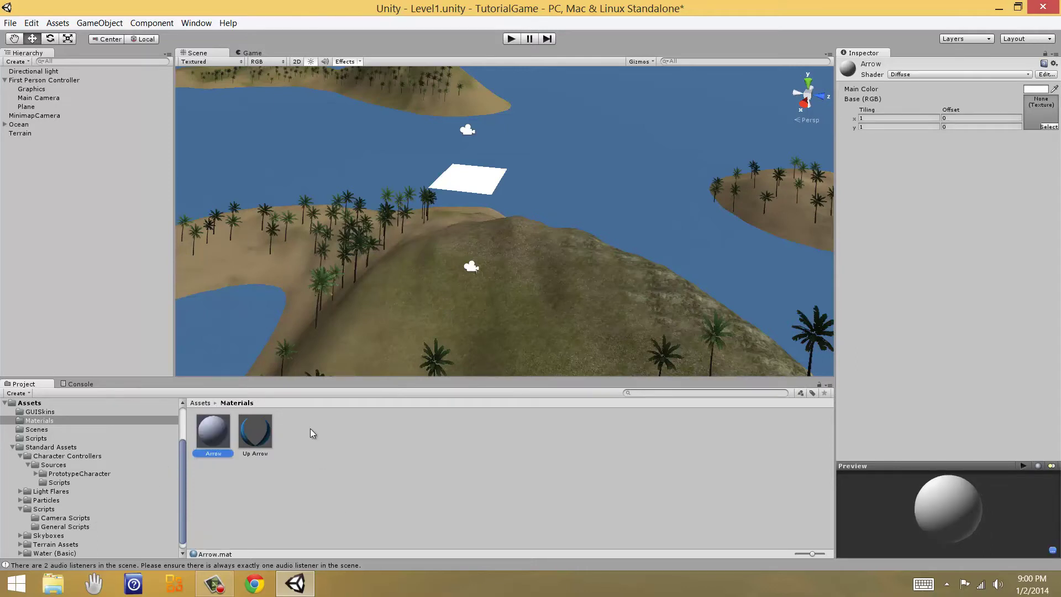
Compare the Arrow and Up Arrow materials, and assign the Up Arrow texture as the Arrow material's base texture
left_click(247, 434)
left_click(219, 441)
left_click(253, 435)
left_click(226, 439)
left_click(1048, 127)
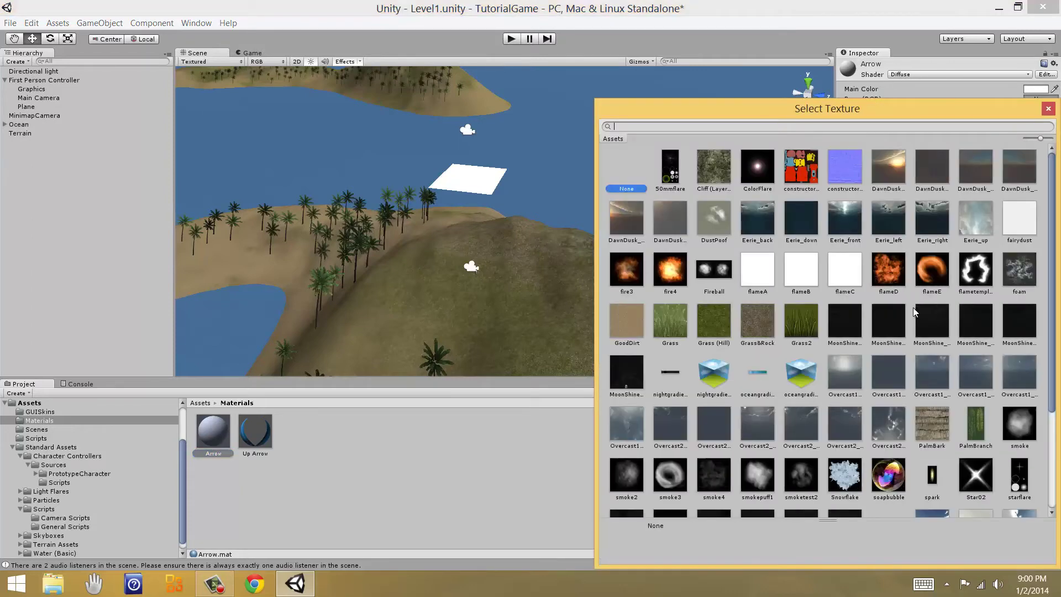
type("arrow")
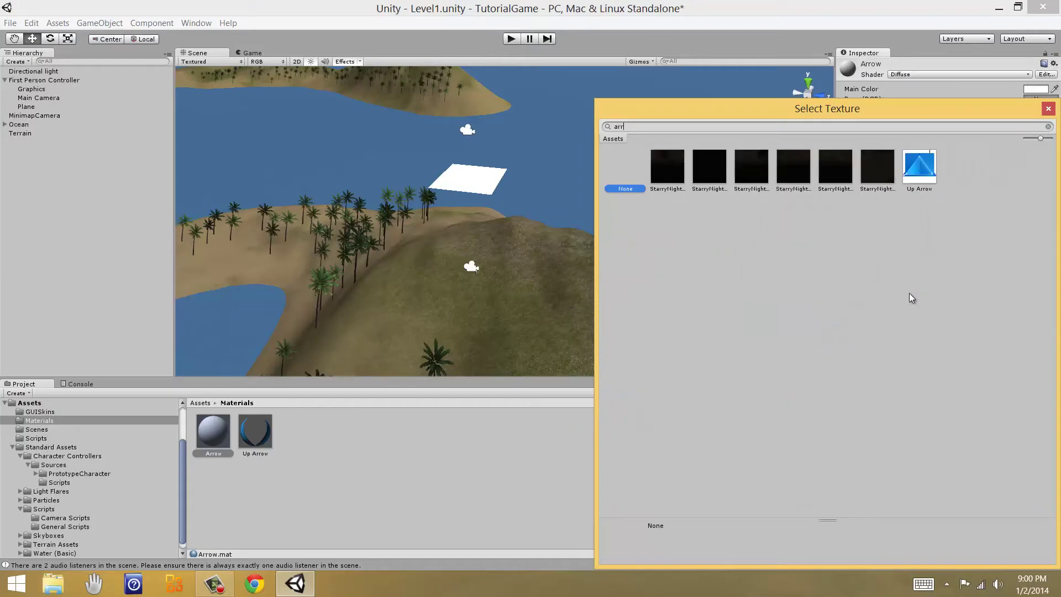
double_click(926, 167)
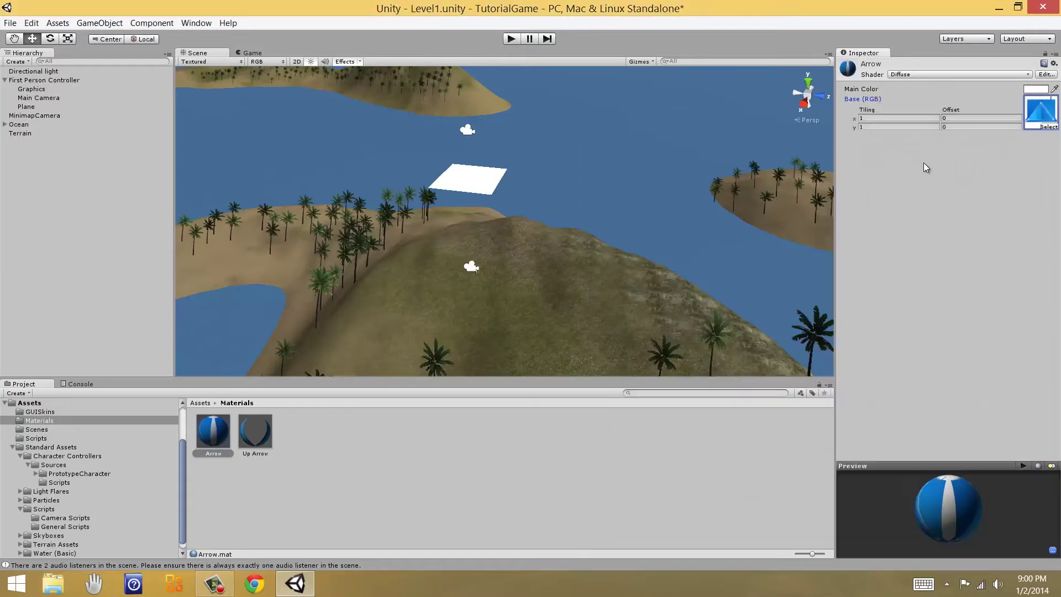
Set the Arrow material's shader to Transparent/Diffuse and check its preview on different shapes from several angles
left_click(914, 75)
mouse_move(925, 327)
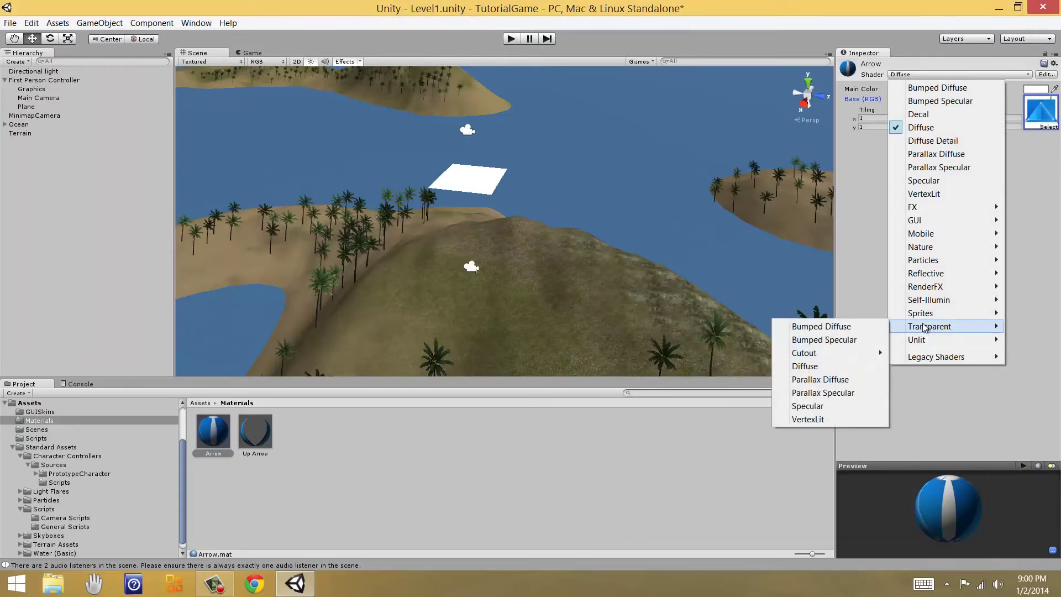
left_click(804, 366)
left_click(914, 76)
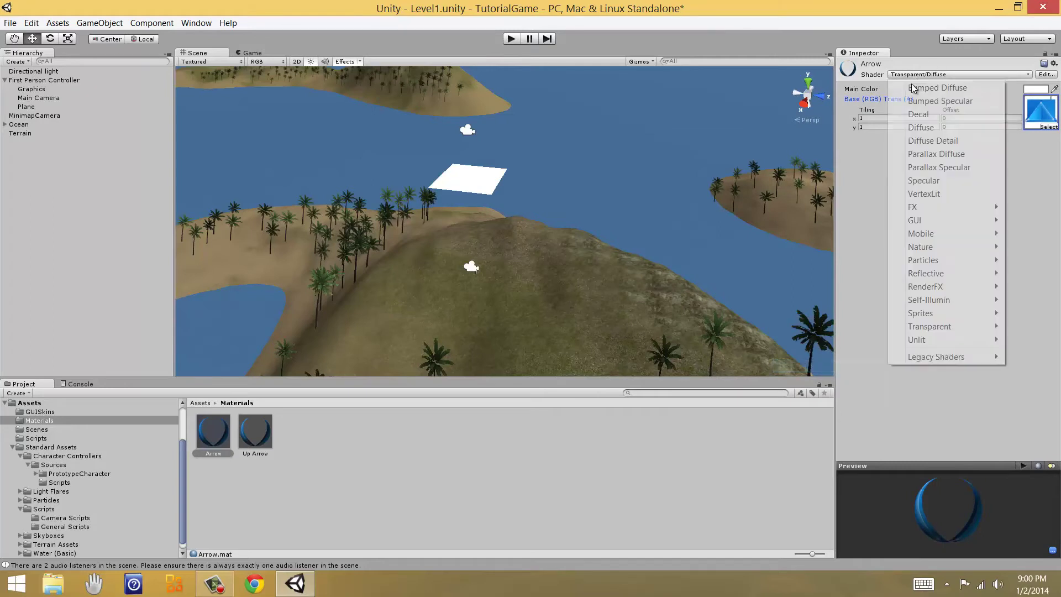
mouse_move(923, 327)
left_click(846, 365)
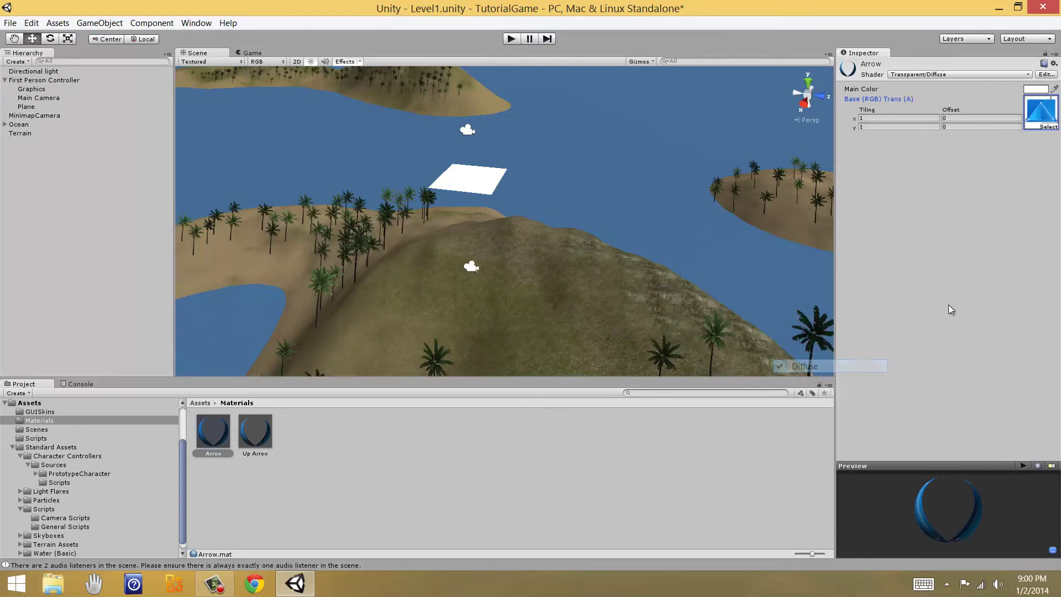
left_click_drag(966, 523, 1052, 486)
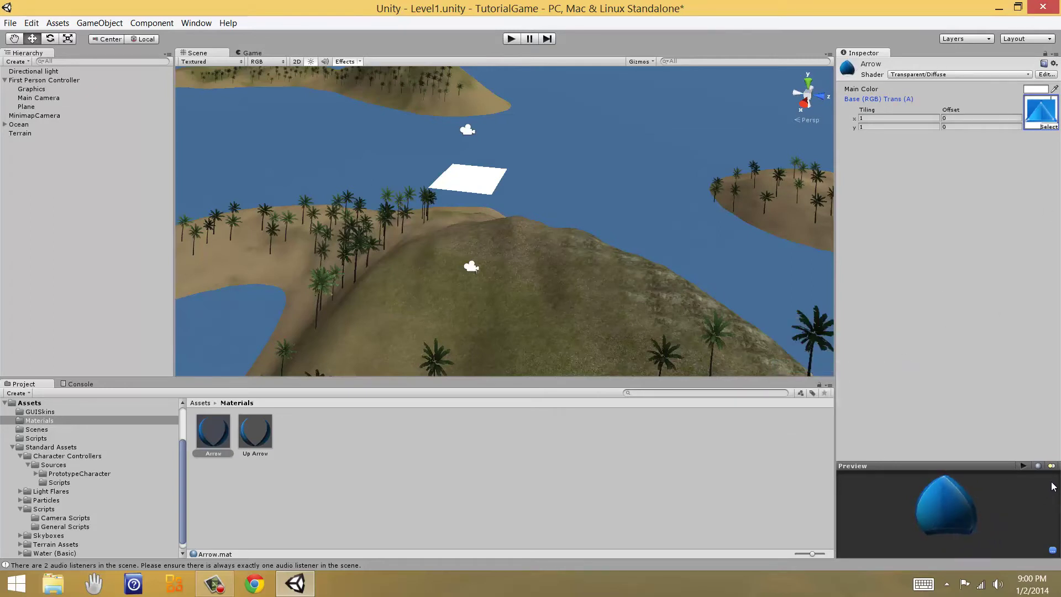
left_click(1037, 465)
left_click_drag(938, 514, 973, 523)
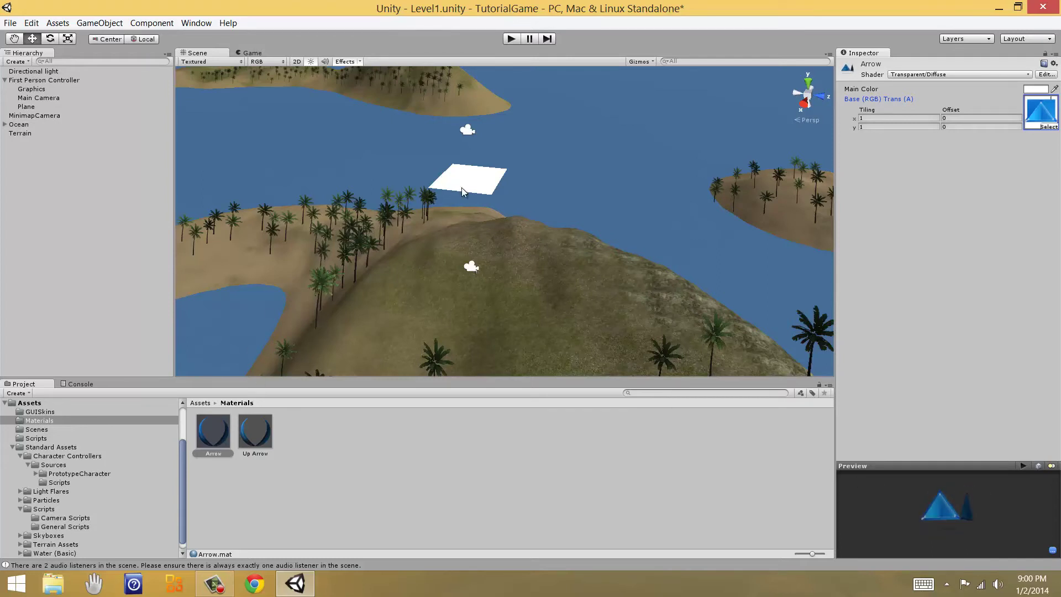
Apply the Arrow material to the plane above the player and check it in the Game view
scroll(461, 188, "up", 4)
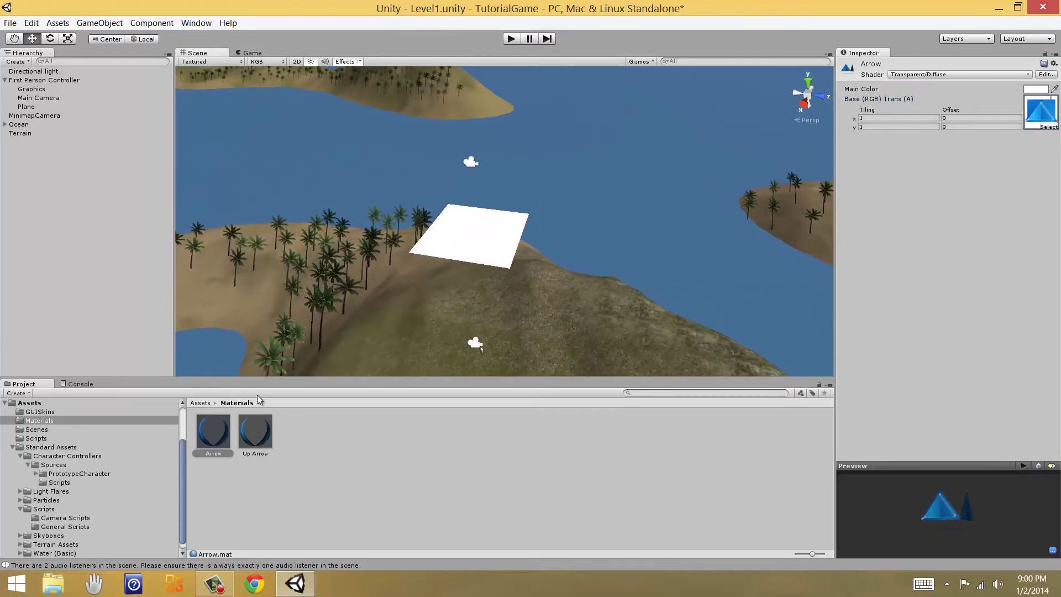
left_click_drag(211, 437, 486, 244)
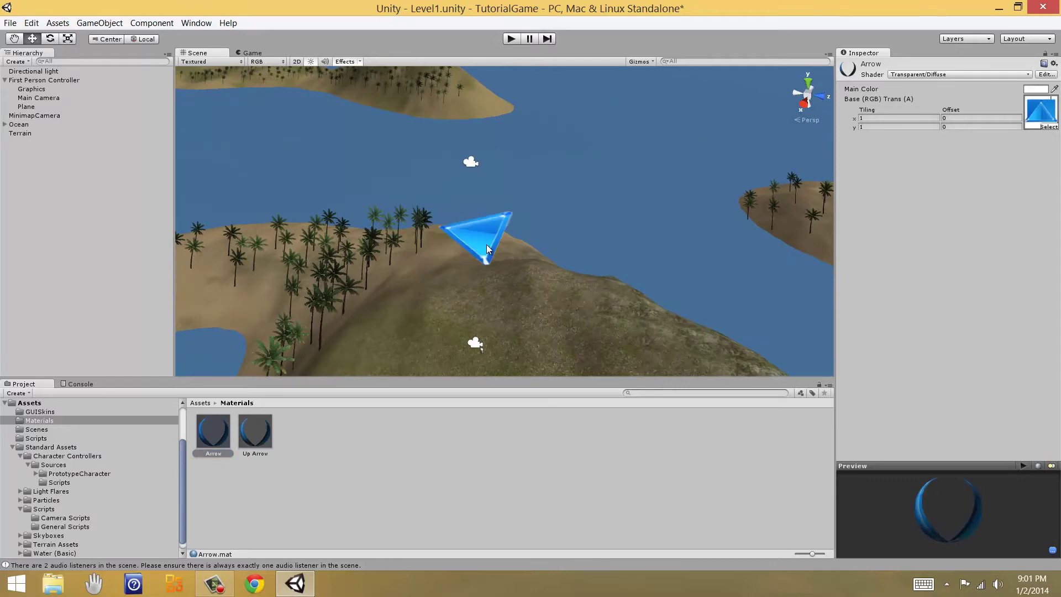
left_click(253, 53)
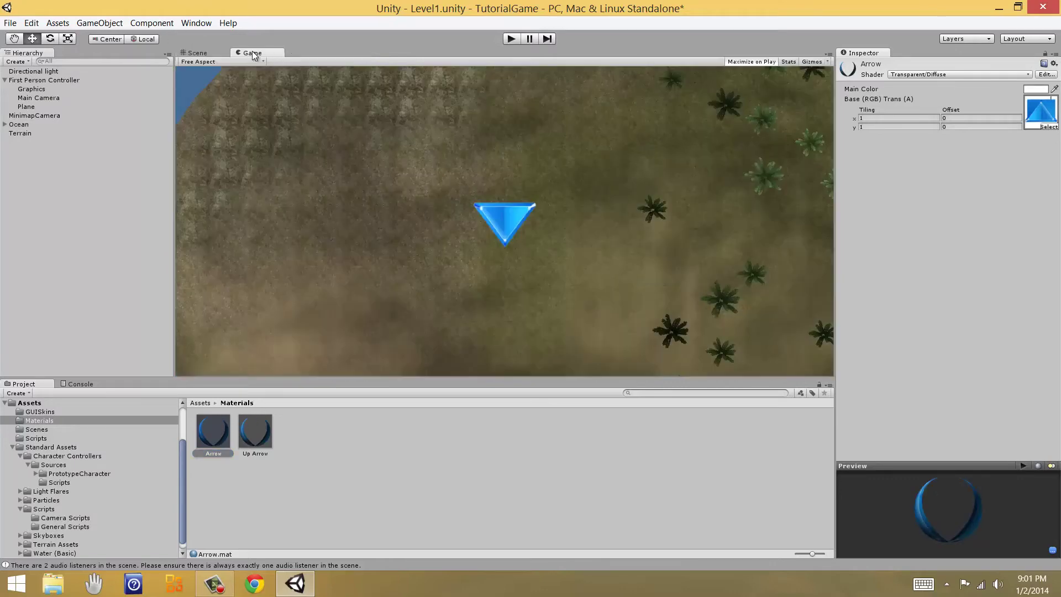
Set the plane's Y rotation to 180 and check the arrow's direction in the Game view
left_click(197, 54)
left_click(480, 238)
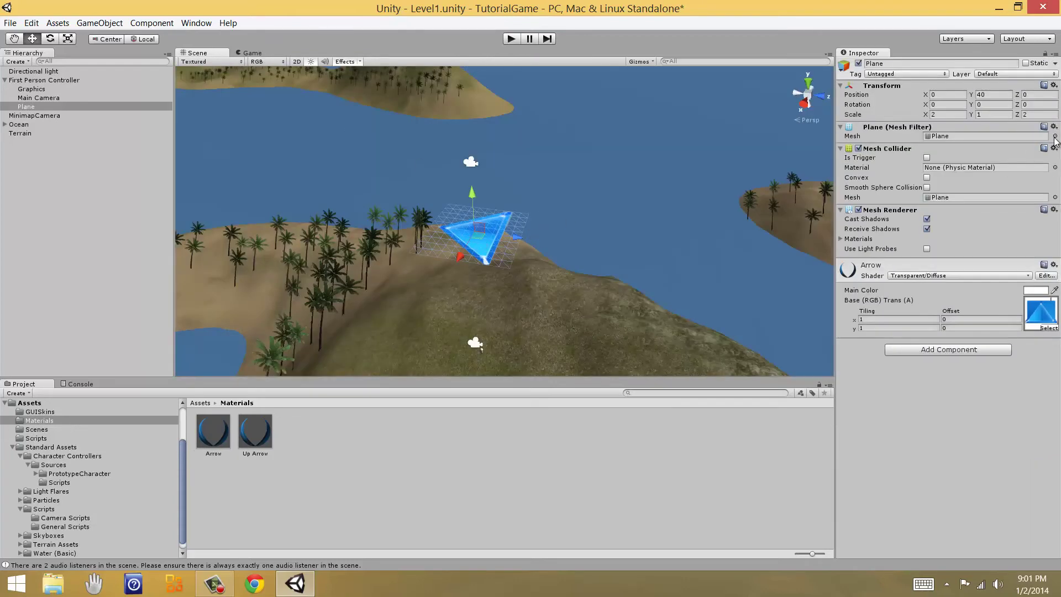
left_click(990, 105)
type("180")
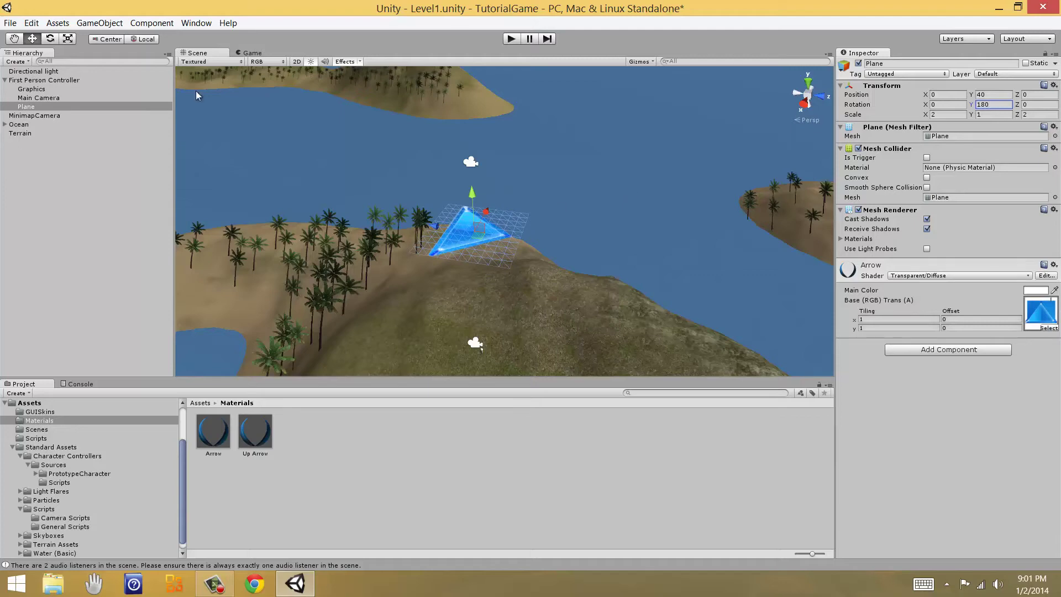
left_click(240, 53)
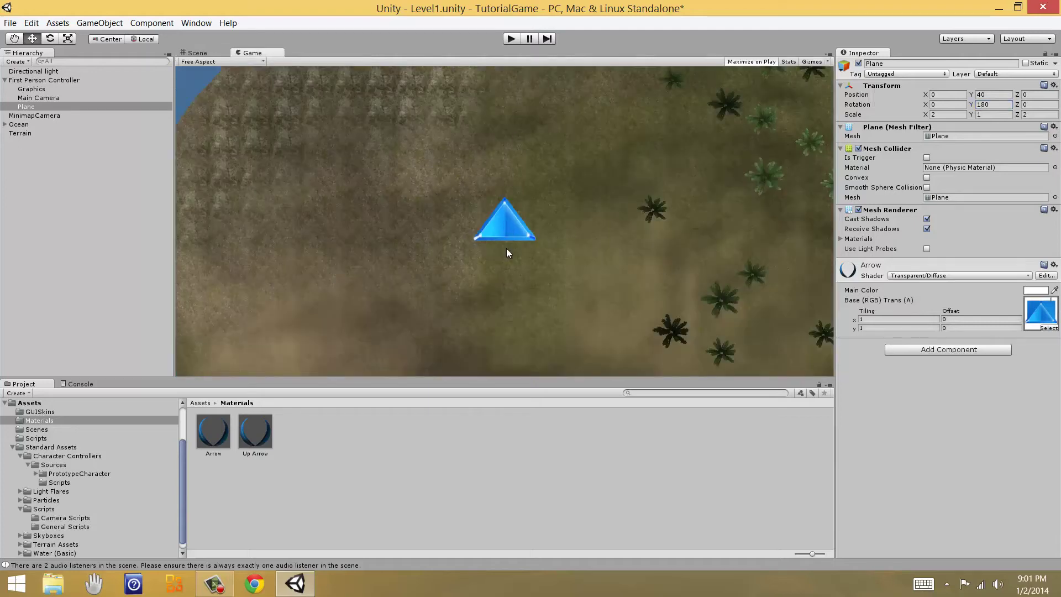
Play-test the level to check how the arrow follows the player's turning, stop it, and view the Game view
left_click(198, 53)
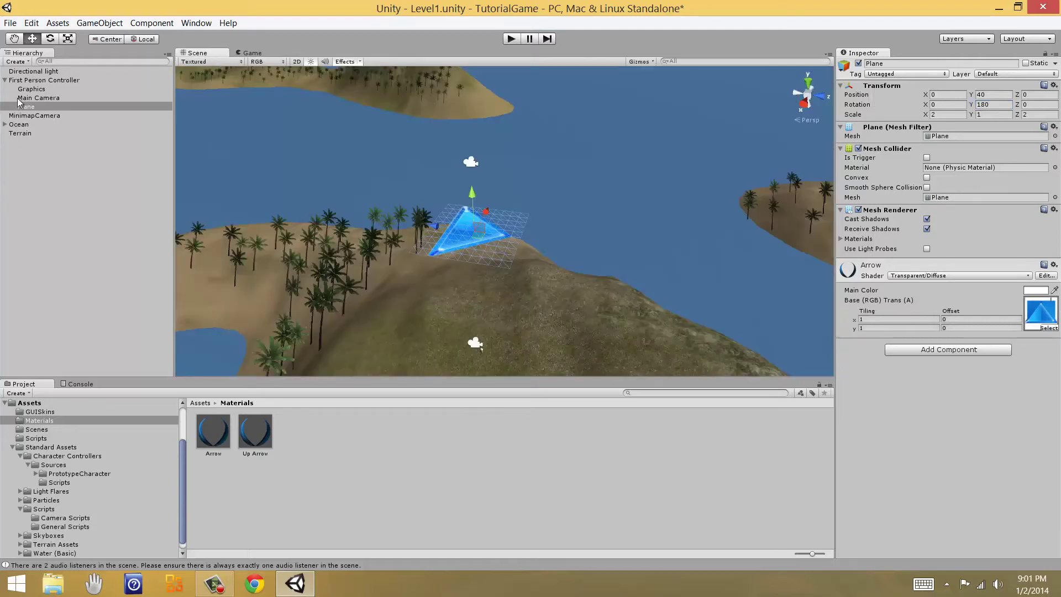
left_click(511, 39)
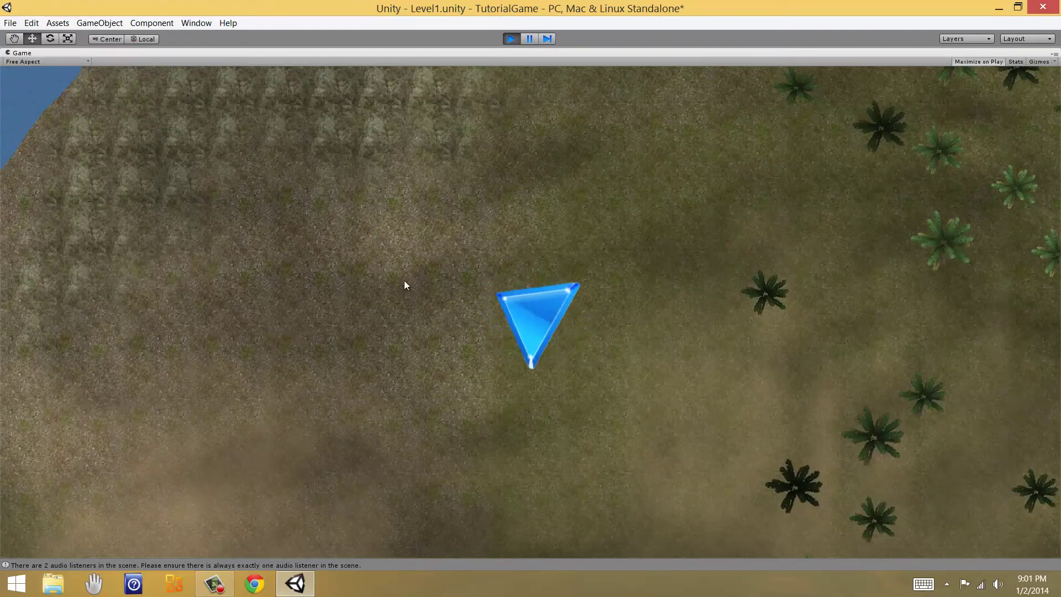
left_click(811, 281)
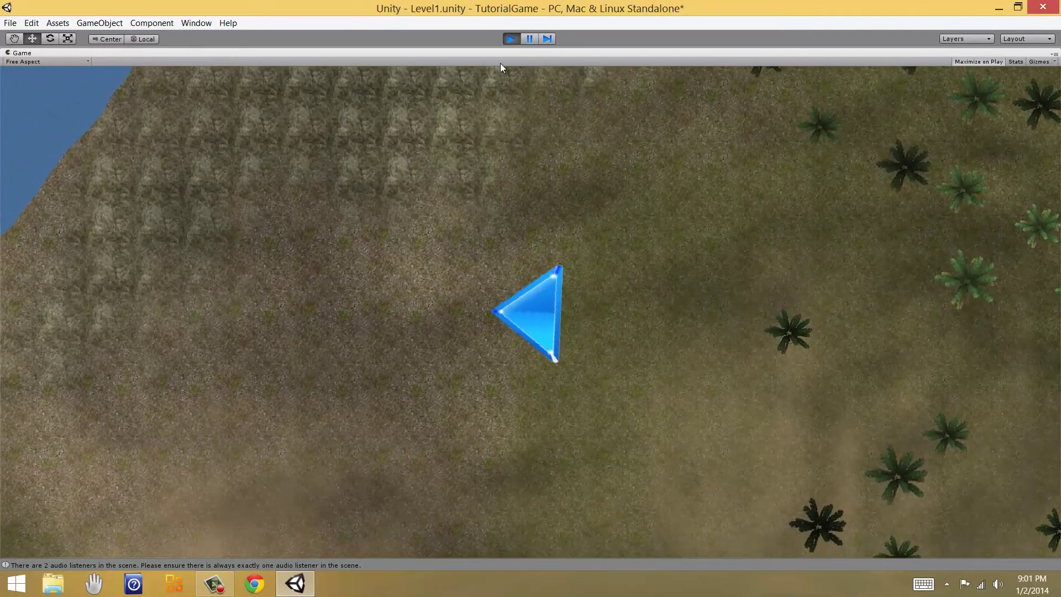
left_click(510, 39)
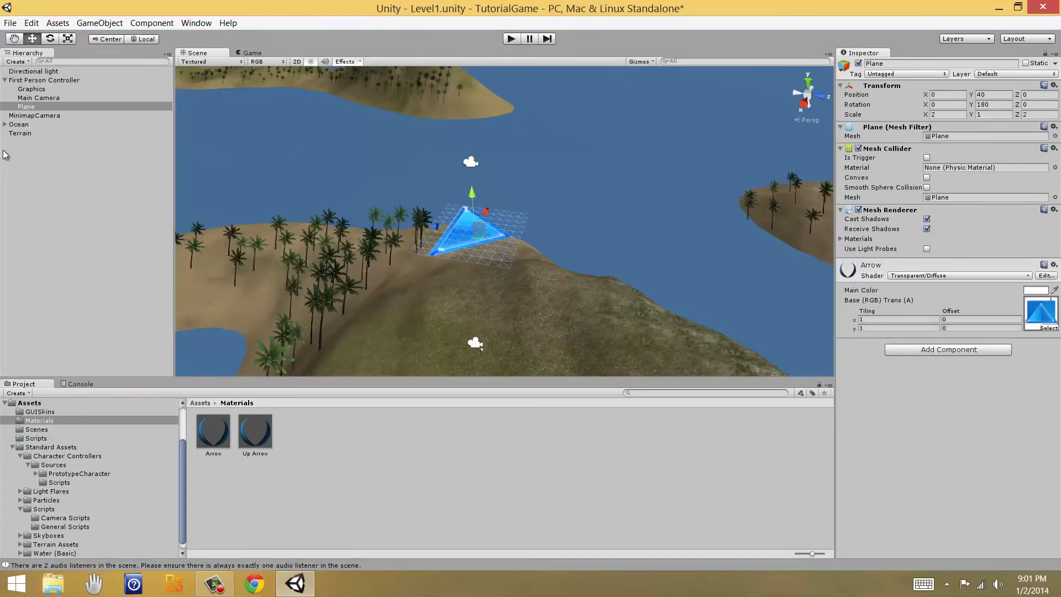
left_click(250, 53)
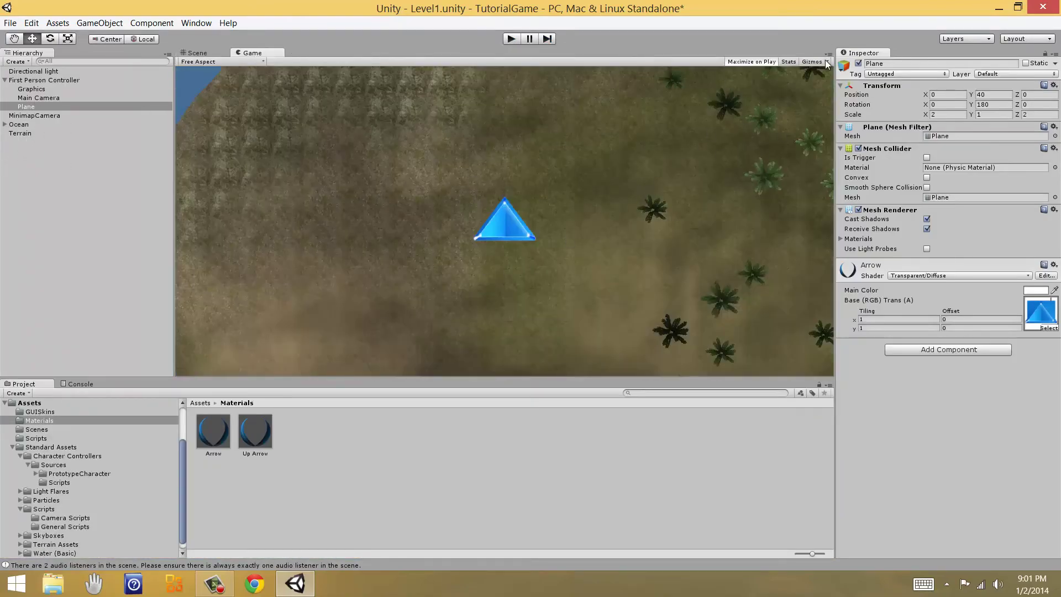
Set the MinimapCamera's Viewport Rect X to 0.51 and check the split in the Game view
left_click(208, 55)
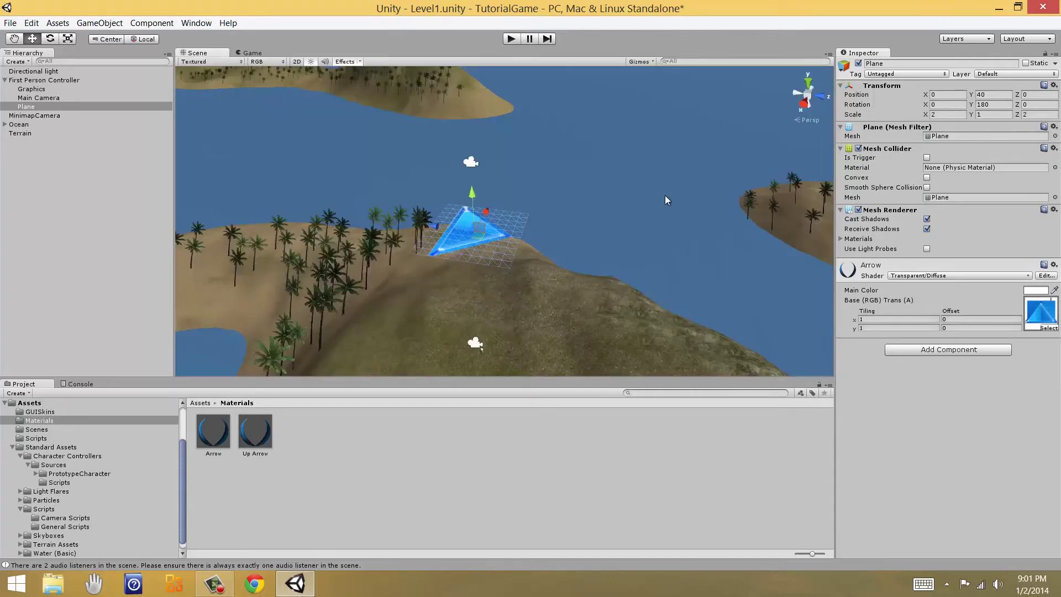
left_click(37, 116)
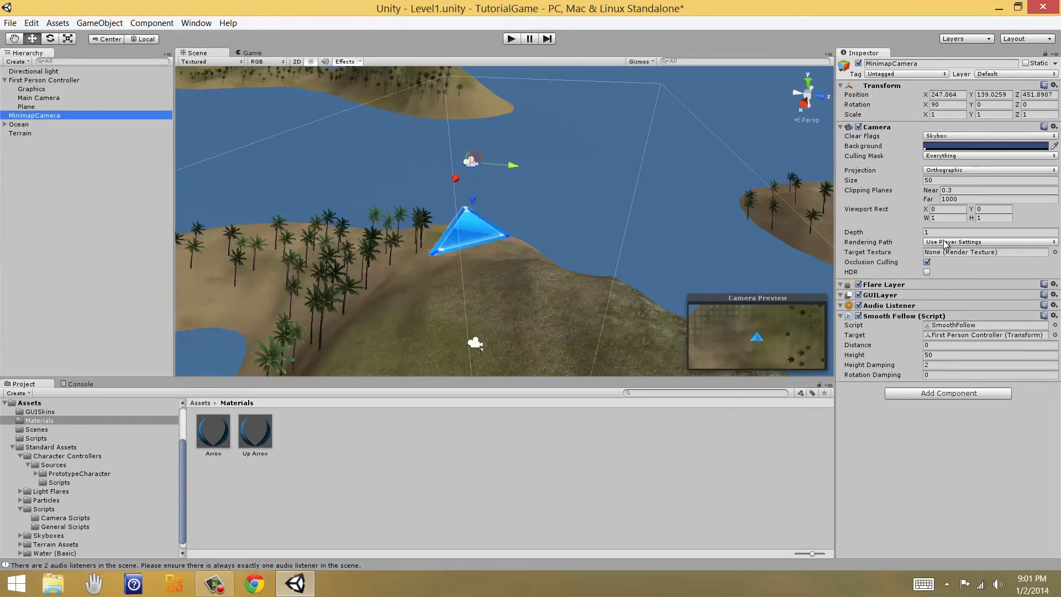
left_click(939, 209)
type("0.51")
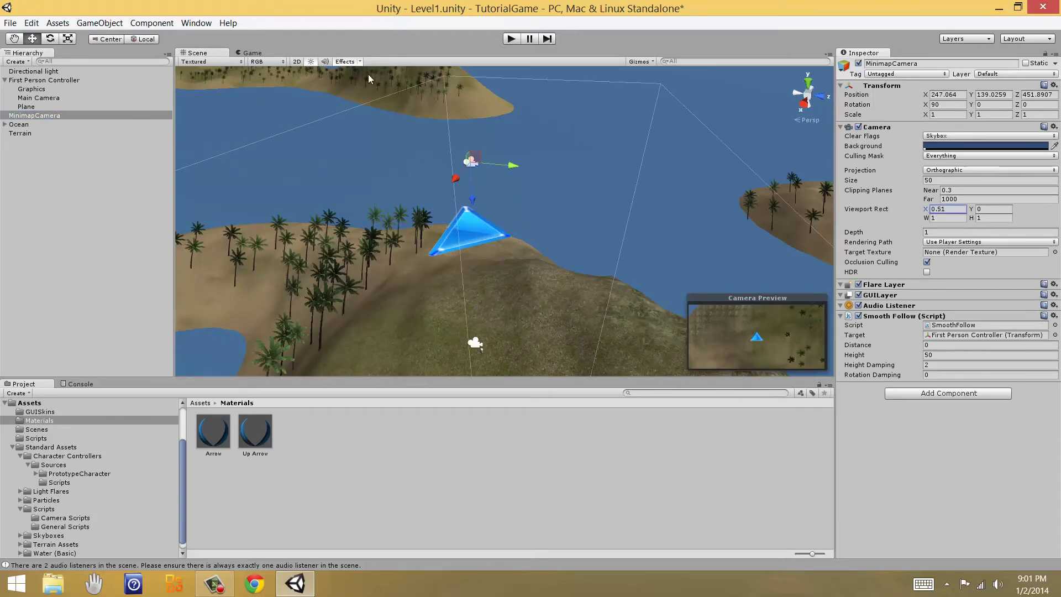
left_click(250, 52)
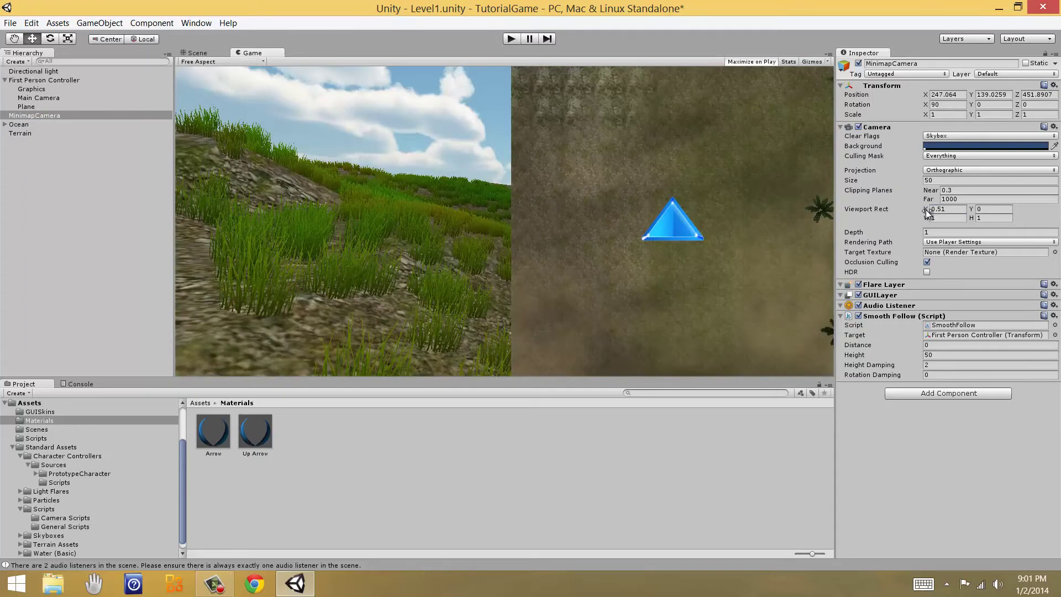
Try out different Viewport Rect X and Y offsets on the MinimapCamera, resetting X to 0 between tries
left_click_drag(927, 211, 961, 214)
left_click(948, 208)
type("0")
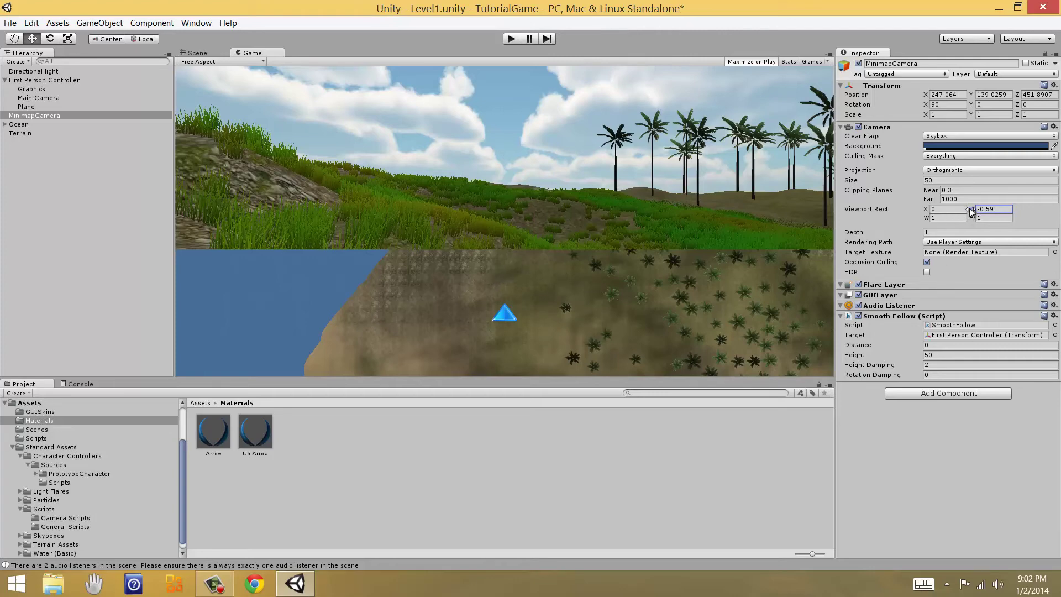
left_click_drag(969, 208, 946, 212)
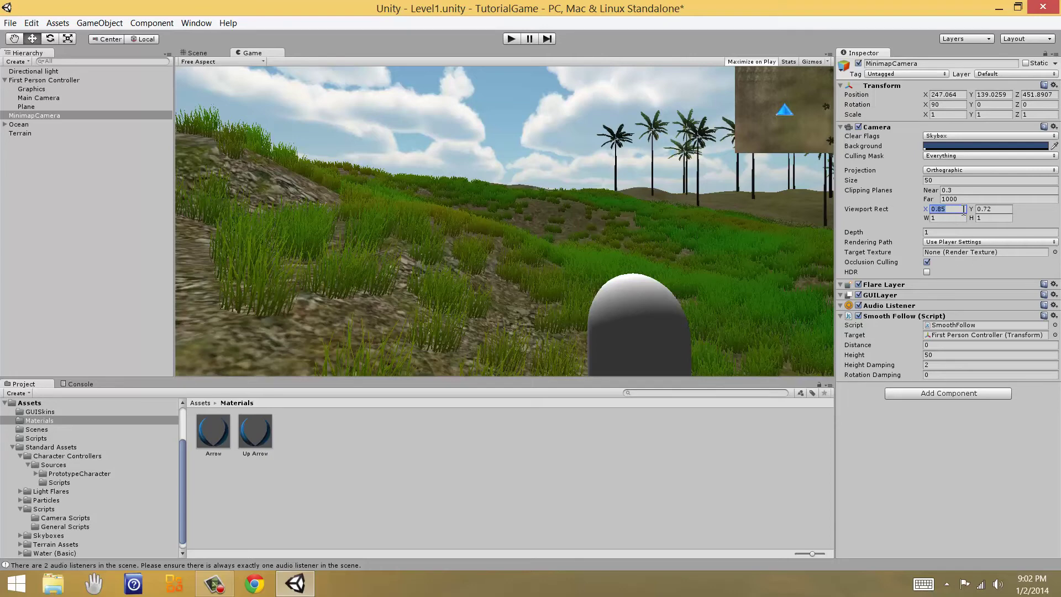
Set the MinimapCamera's Viewport Rect Y to 0.7 and X to 0.8
left_click(997, 210)
key("BackSpace")
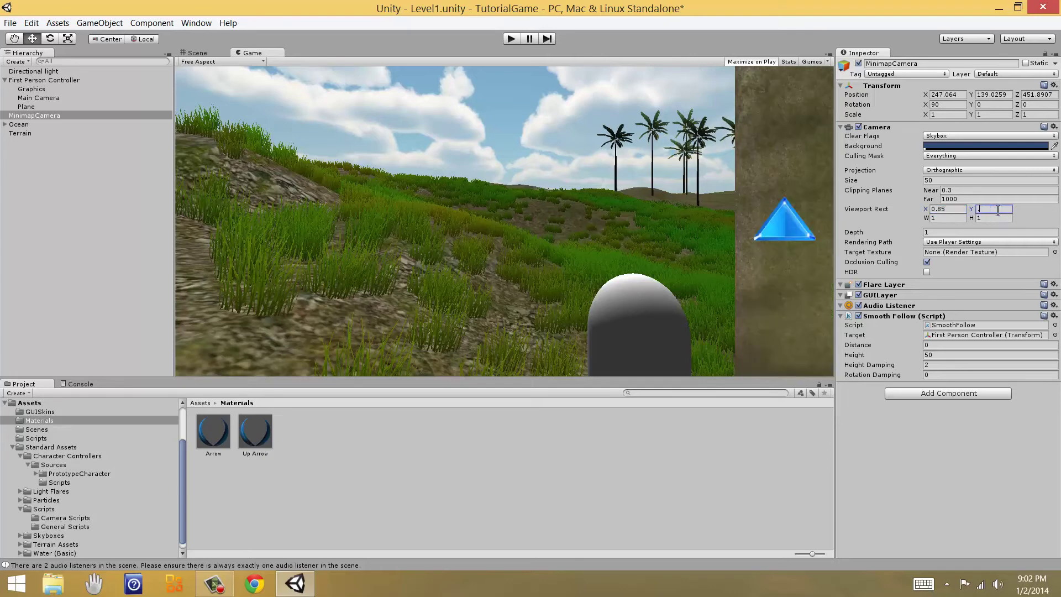
type("0.7")
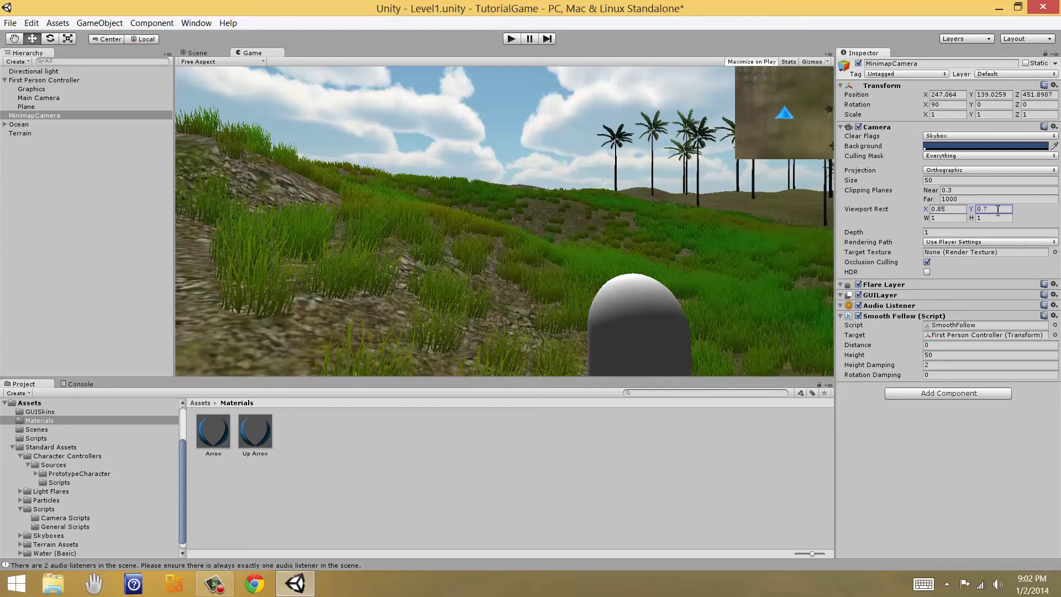
left_click(959, 210)
key("BackSpace")
type("0.8")
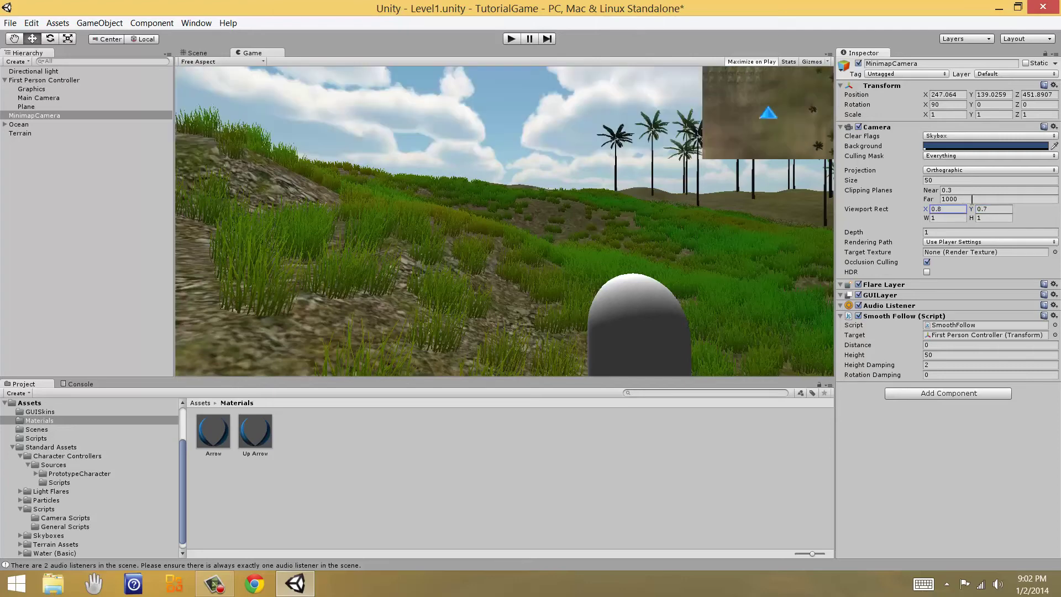
Set the MinimapCamera's Viewport Rect Y to 0.6 to make the minimap taller
left_click(990, 209)
type(".8")
key("BackSpace")
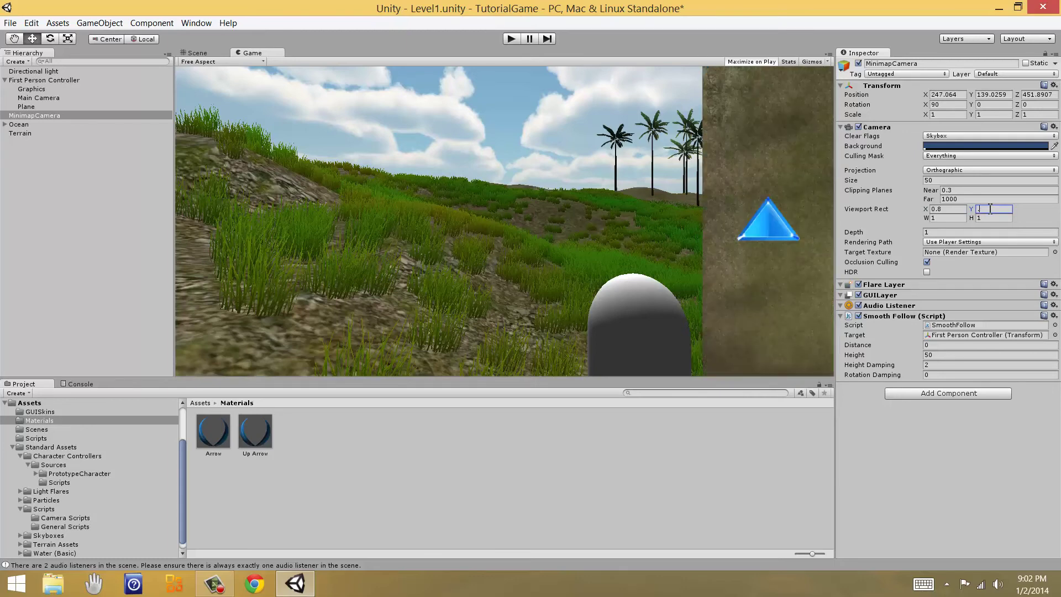
type("6")
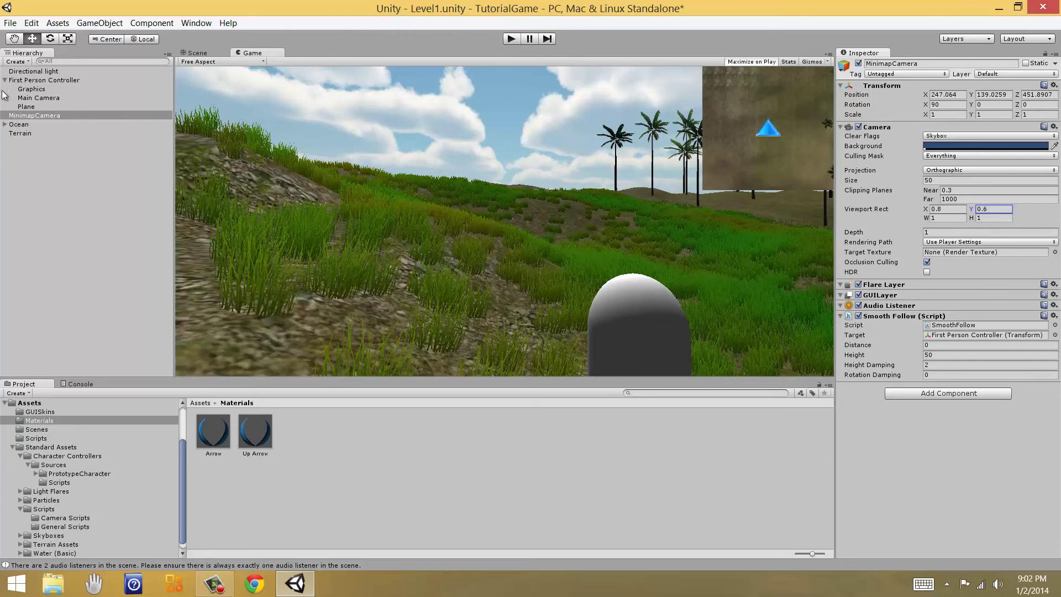
Remove the Mesh Collider component from the arrow plane and collapse its Mesh Renderer settings
left_click(30, 107)
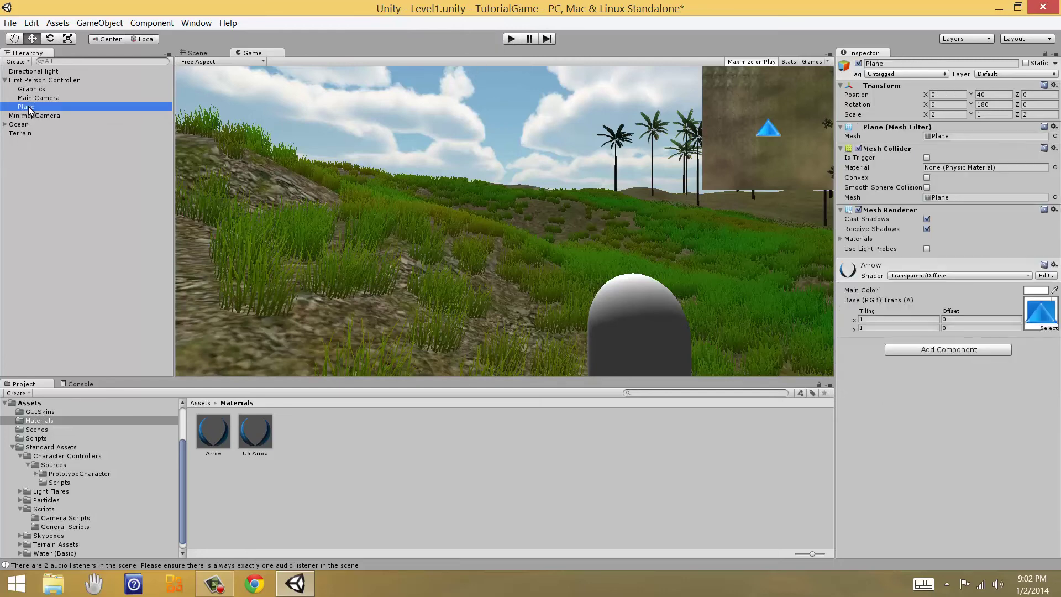
right_click(890, 148)
left_click(925, 173)
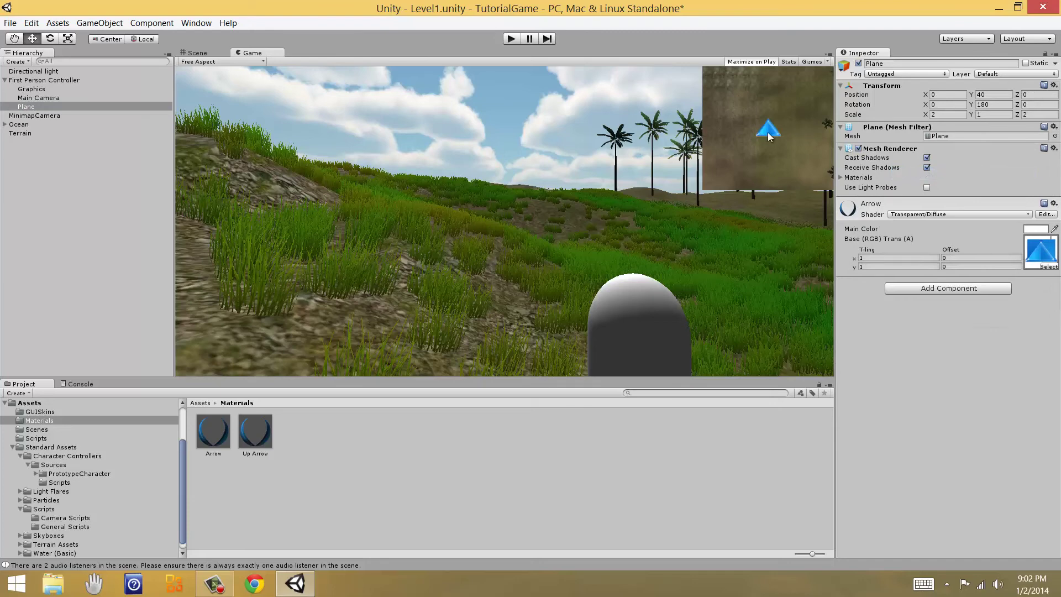
left_click(886, 149)
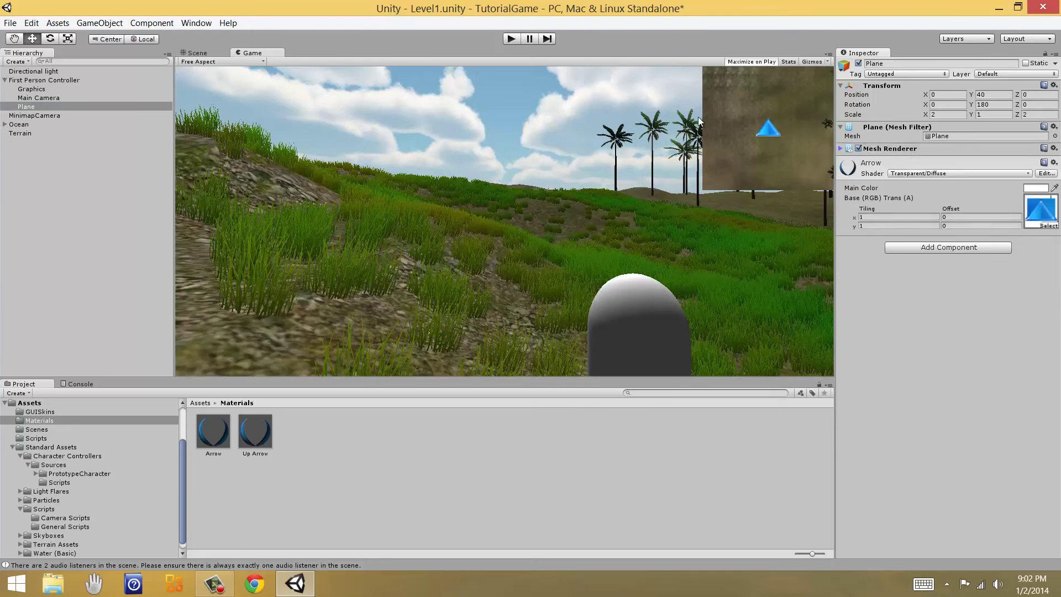
Check the arrow plane in the Scene and Game views, collapse its Mesh Filter settings, and save the scene
left_click(194, 54)
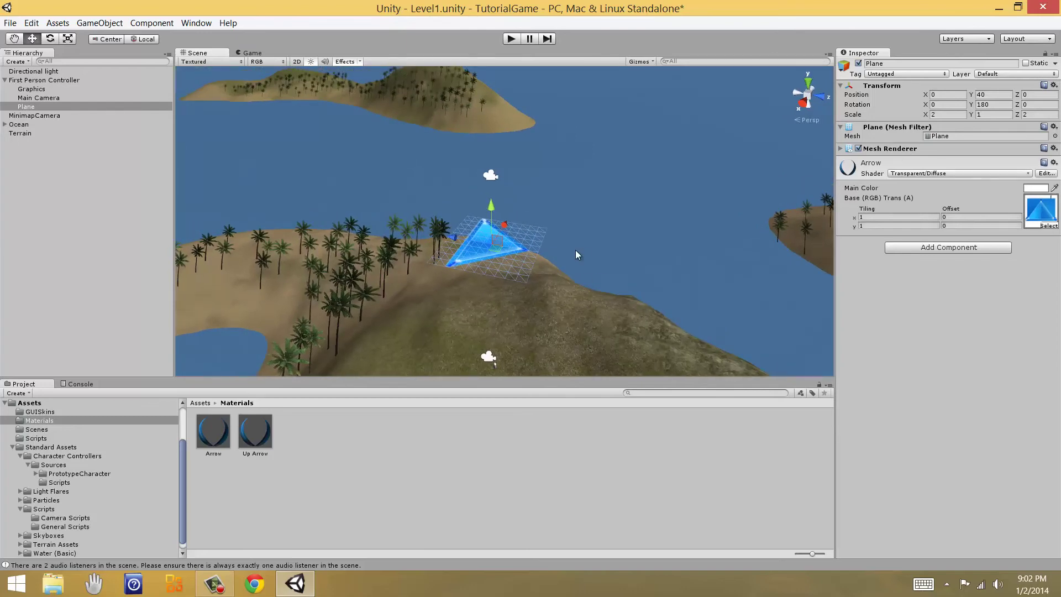
left_click(248, 53)
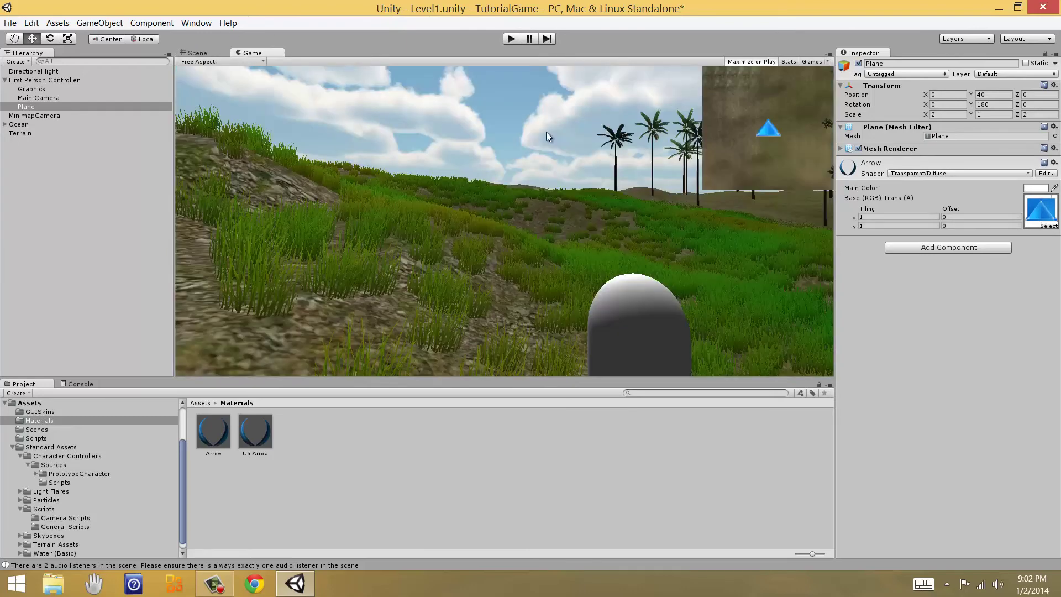
left_click(883, 125)
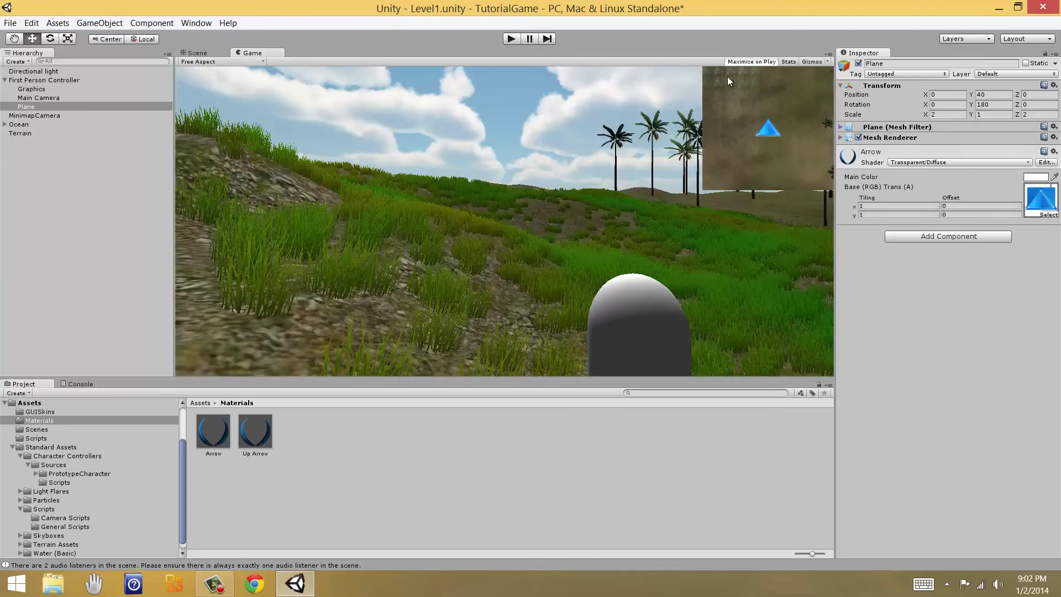
key("ctrl+s")
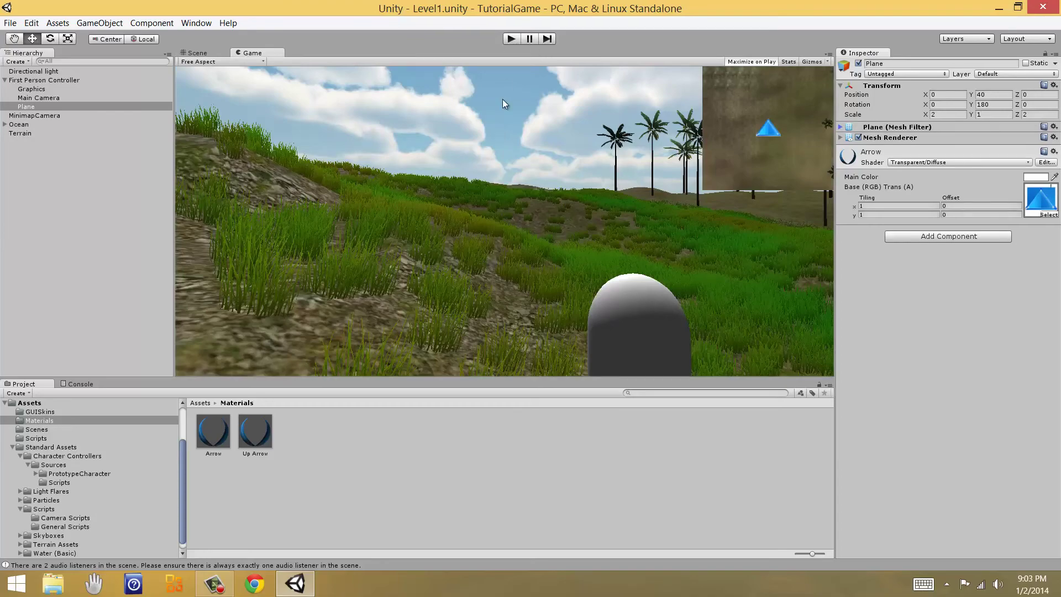
Play-test the level twice, walking forward and turning to check the minimap arrow's movement and direction, stopping each run
left_click(514, 39)
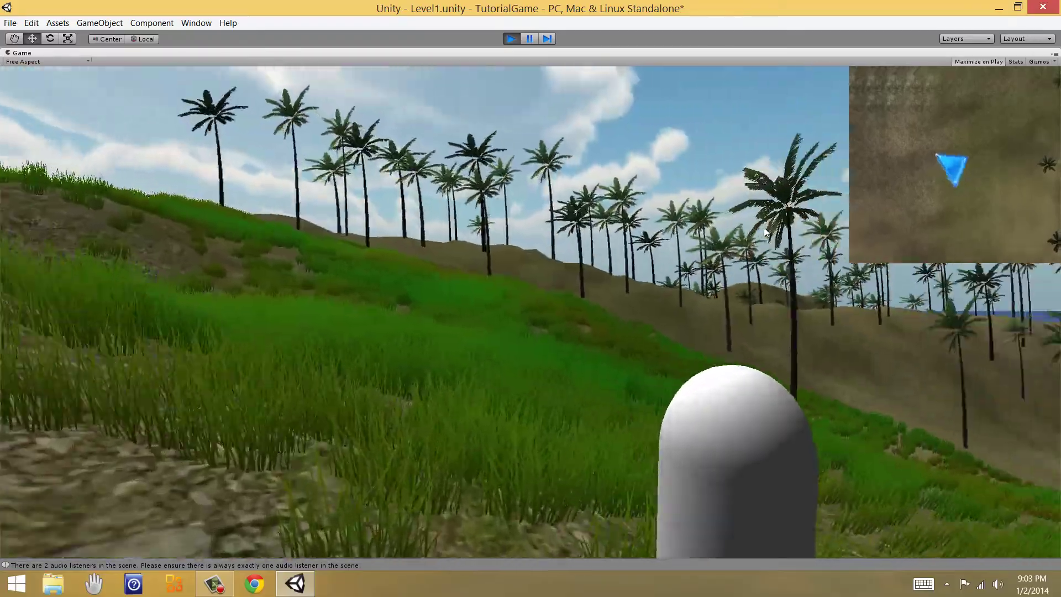
key("w")
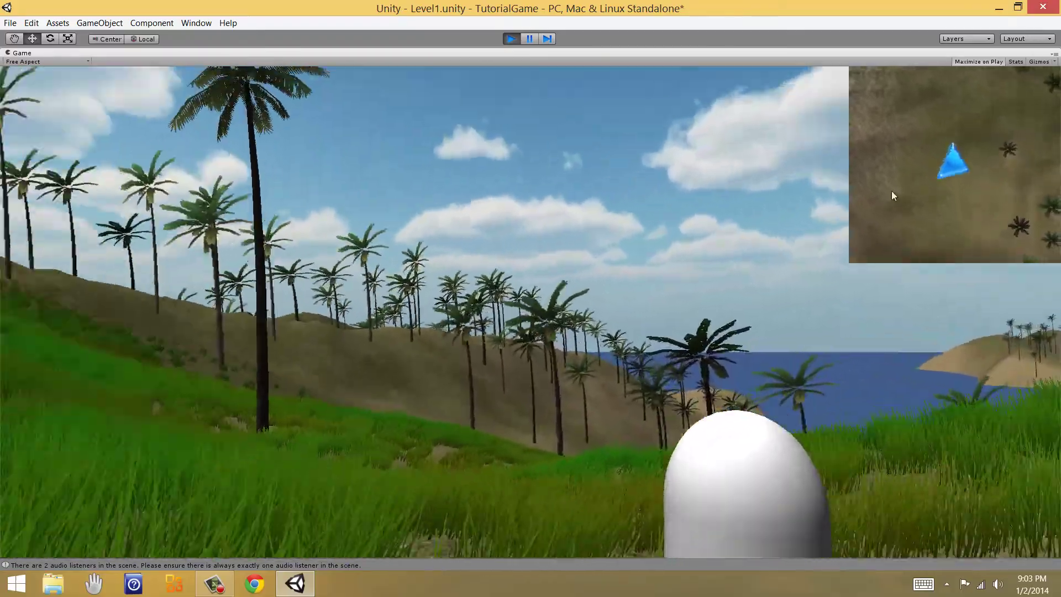
key("w")
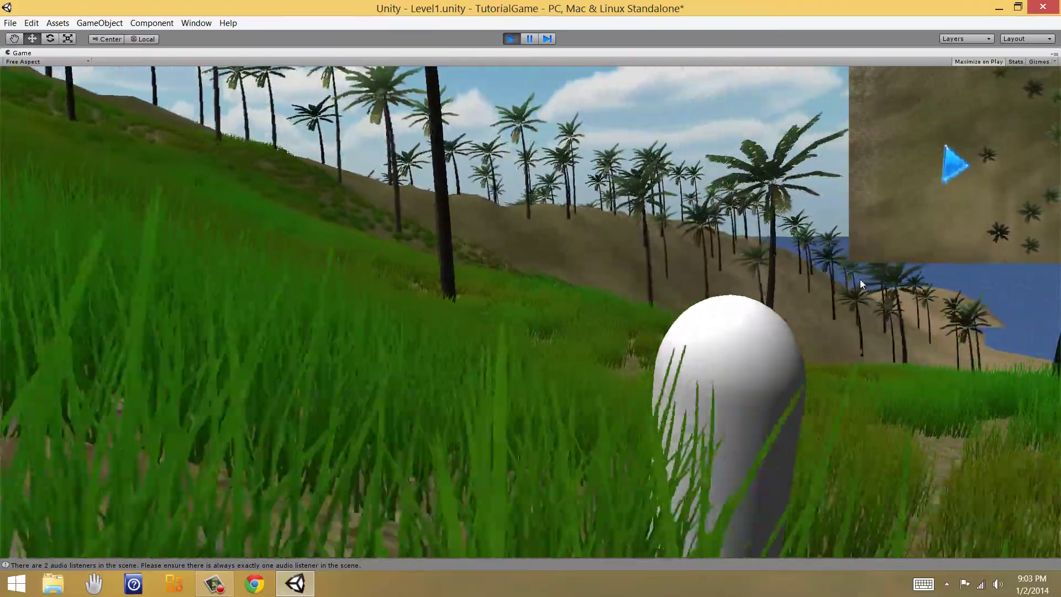
key("w")
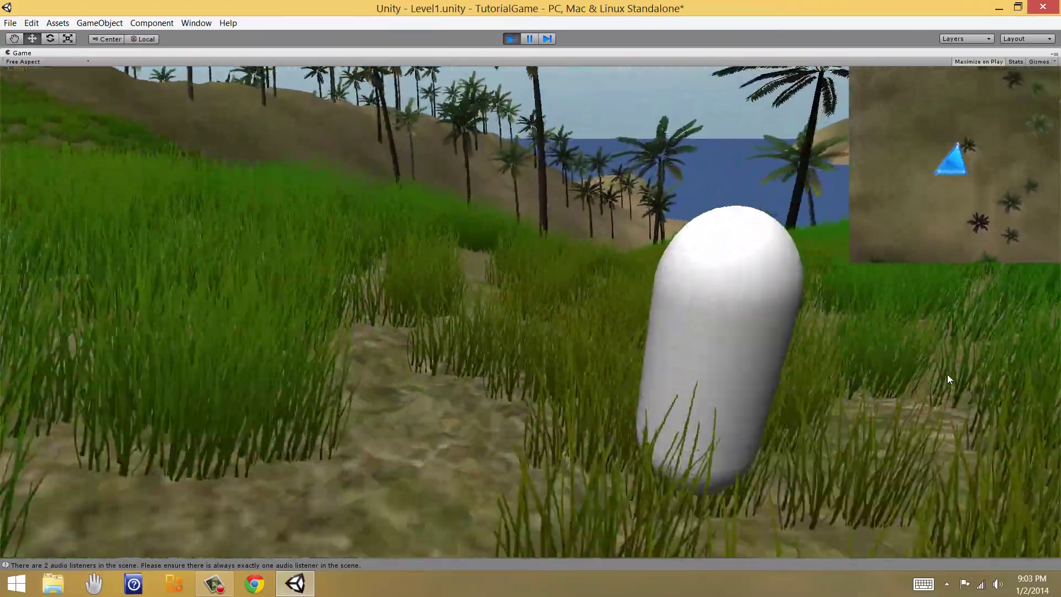
key("w")
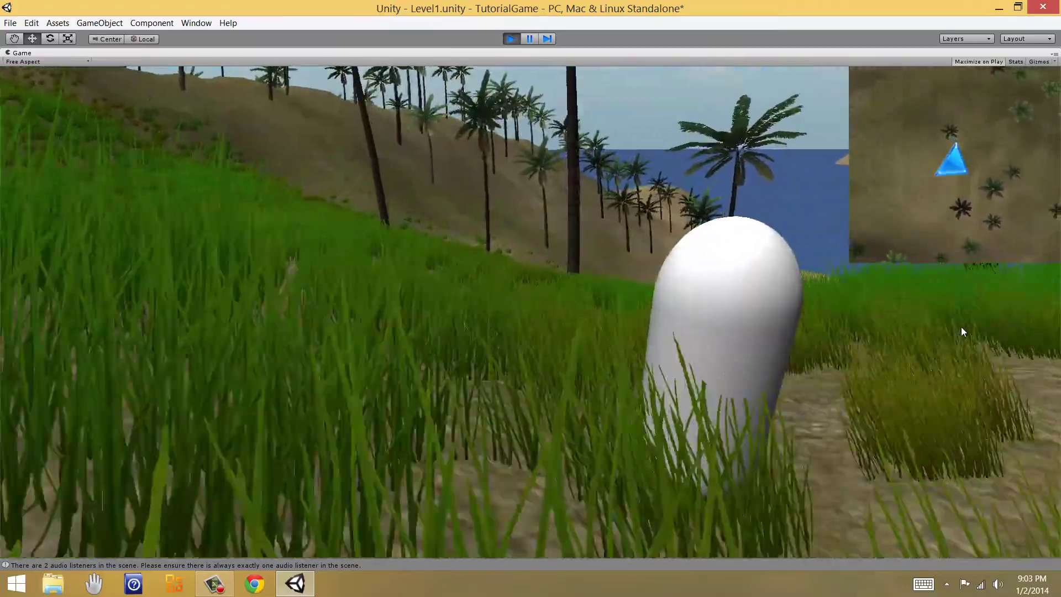
key("w")
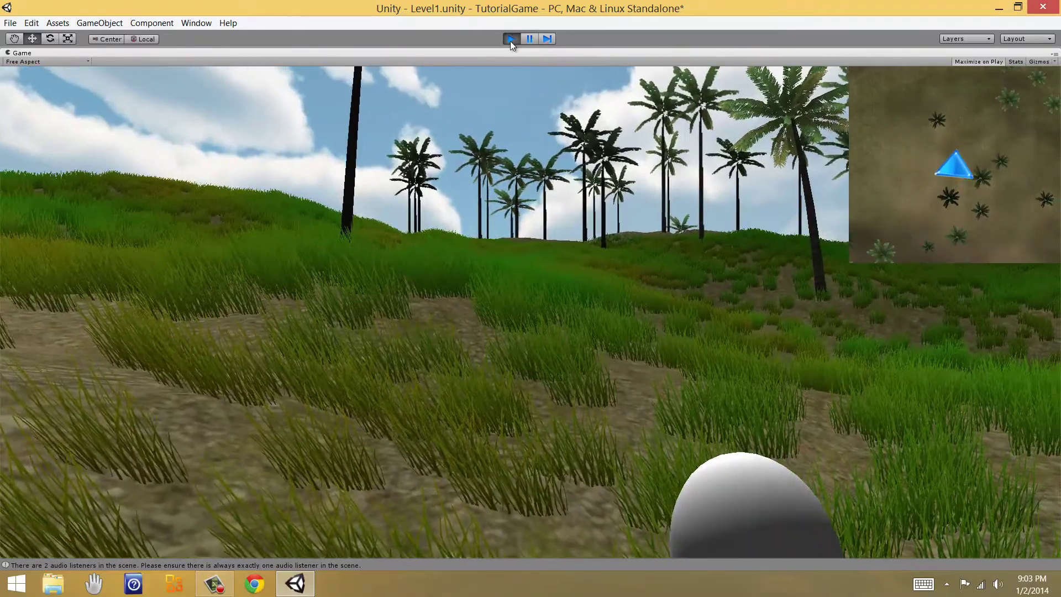
left_click(509, 40)
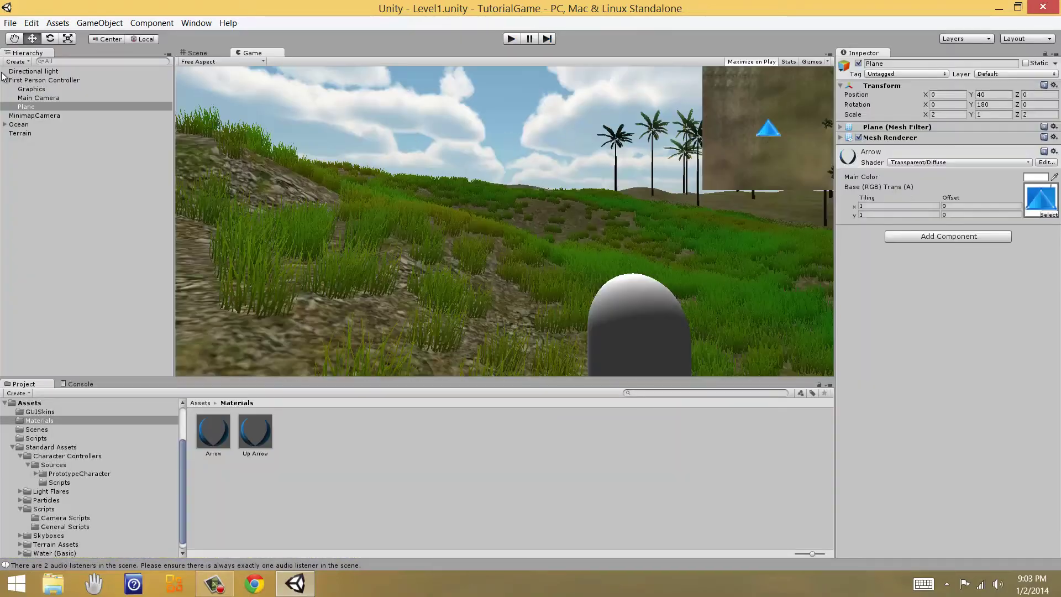
left_click(511, 39)
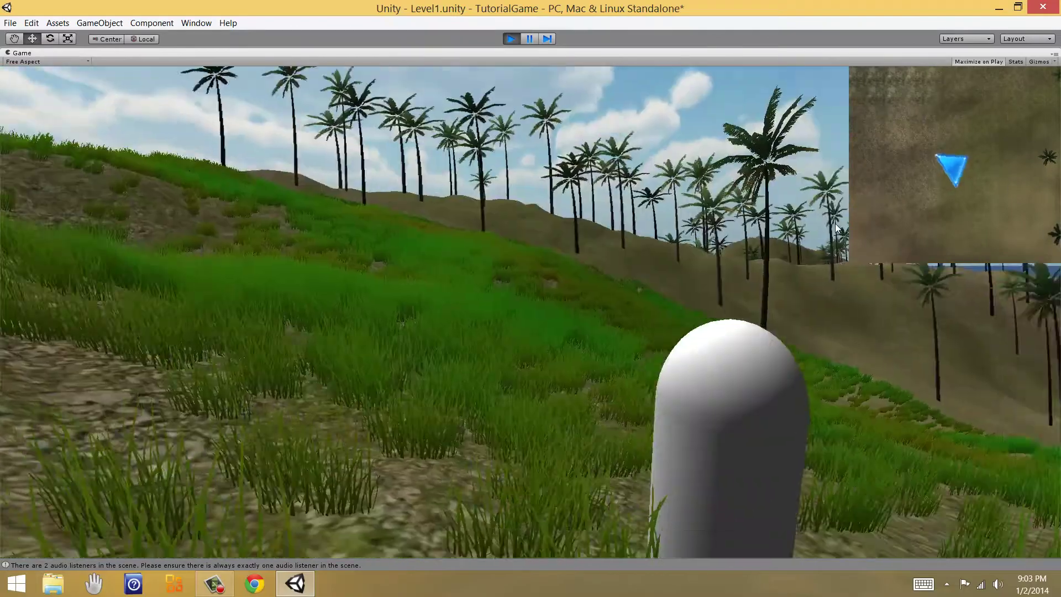
left_click(511, 38)
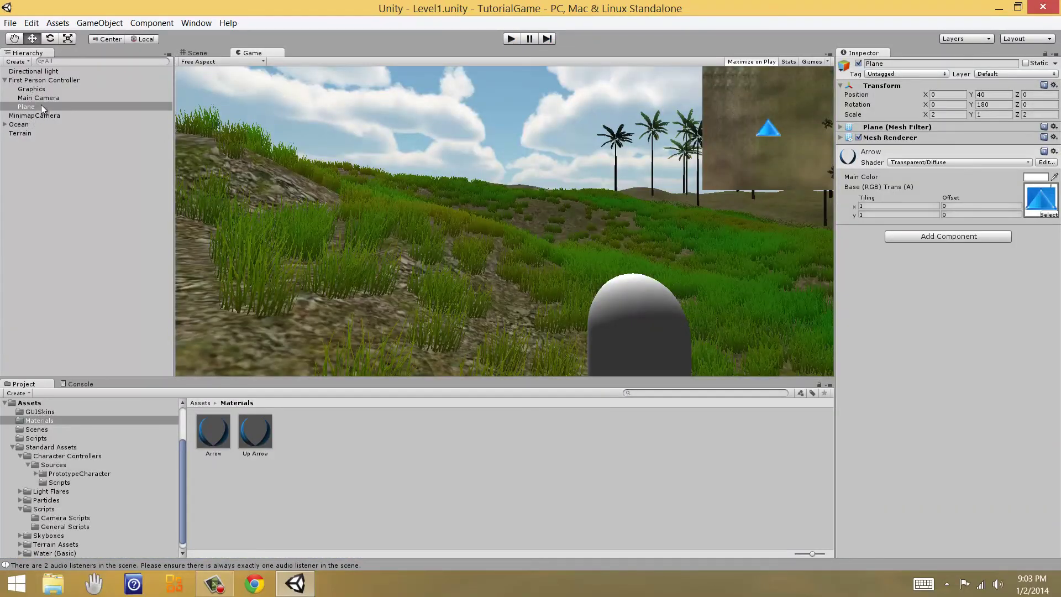
Disable the MinimapCamera's Smooth Follow script and make the camera a child of the First Person Controller
left_click(32, 116)
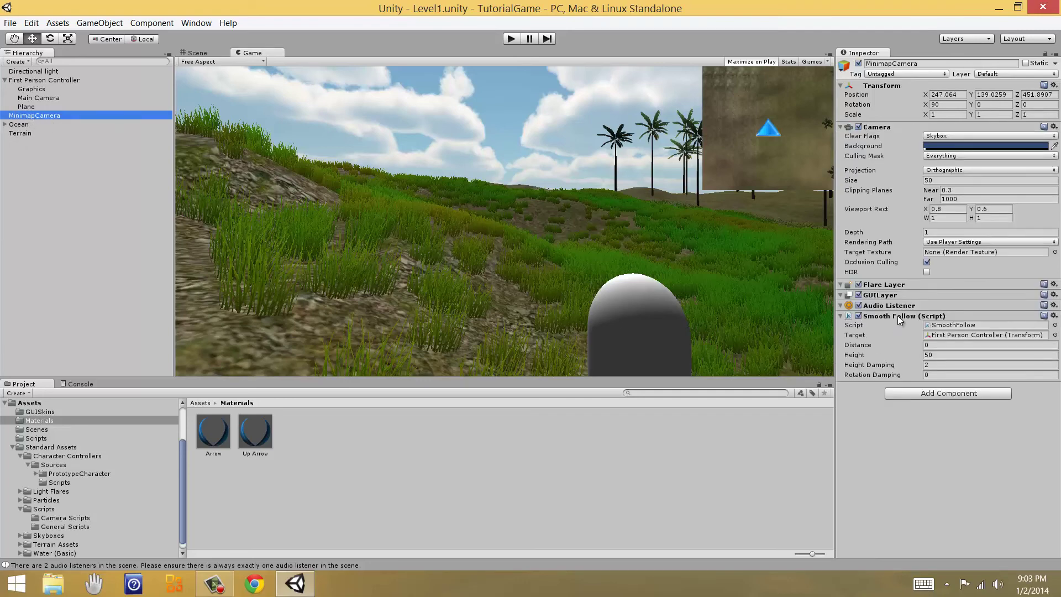
left_click(859, 316)
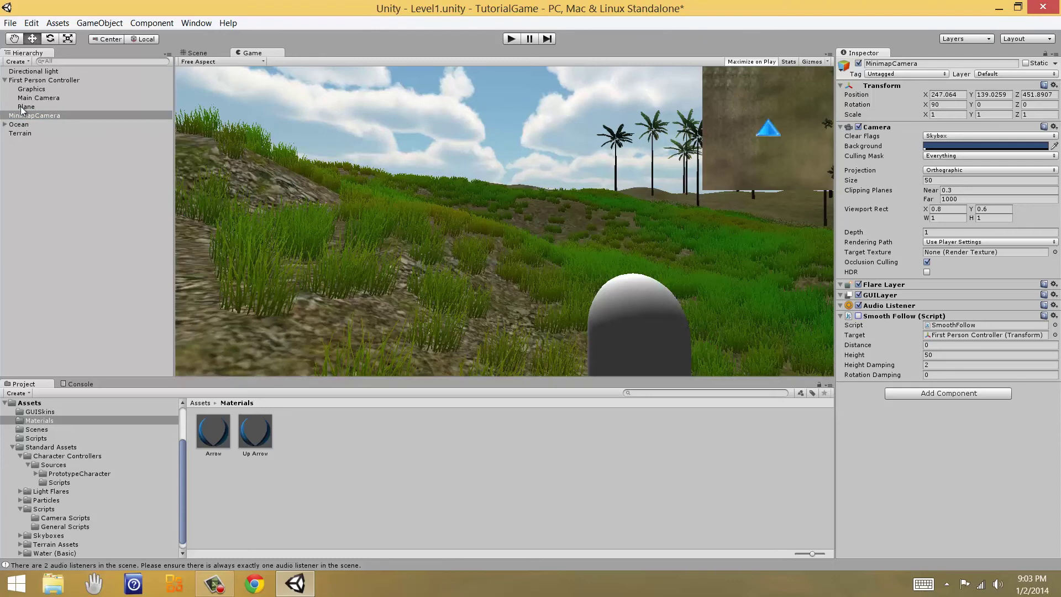
left_click_drag(34, 117, 57, 79)
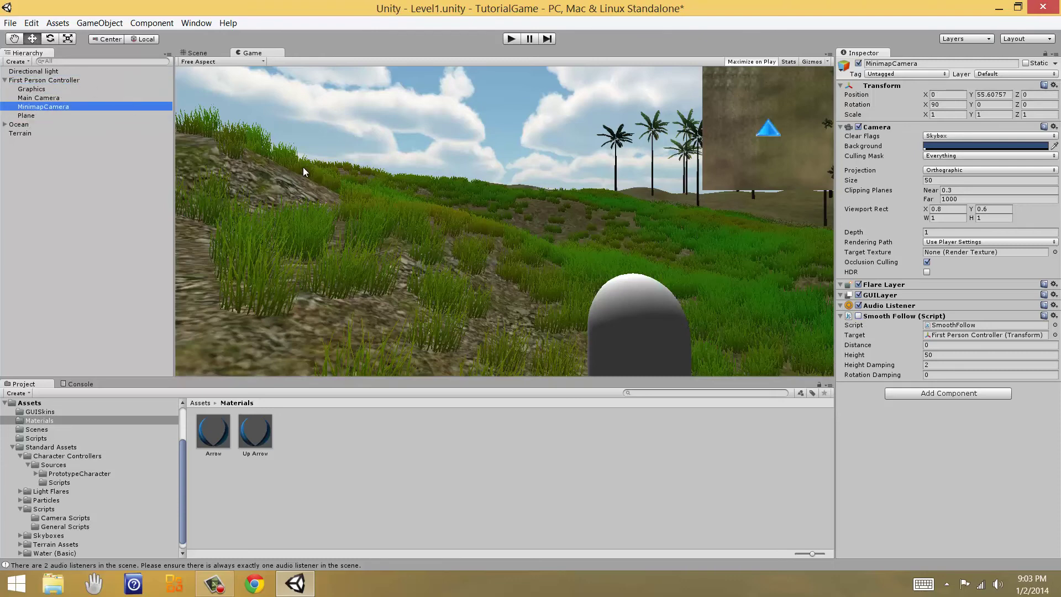
Play-test the level, walking forward and turning to check that the minimap rotates with the player, and stop the run
key("ctrl+p")
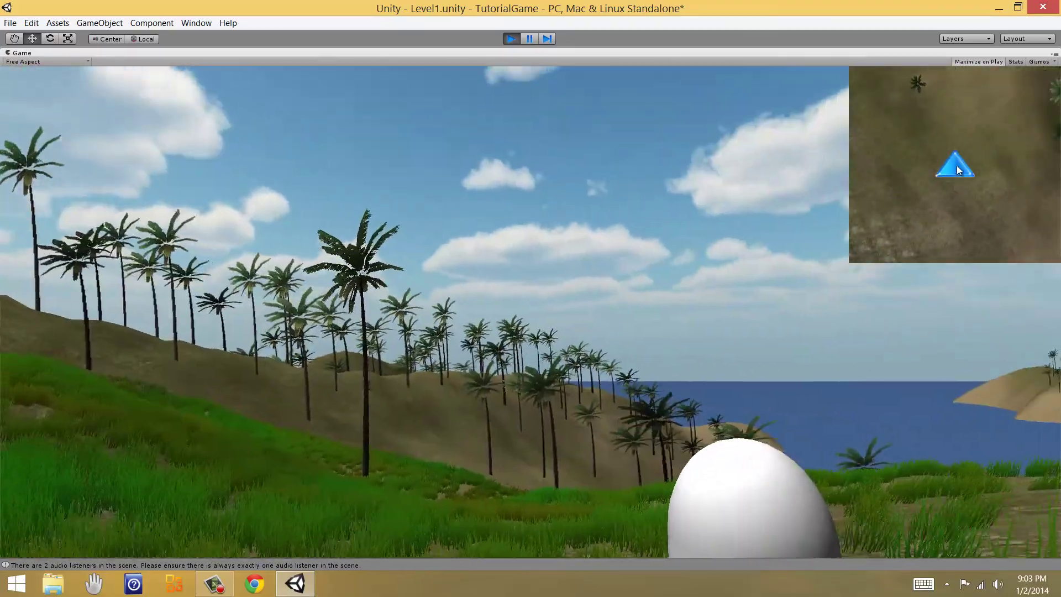
key("w")
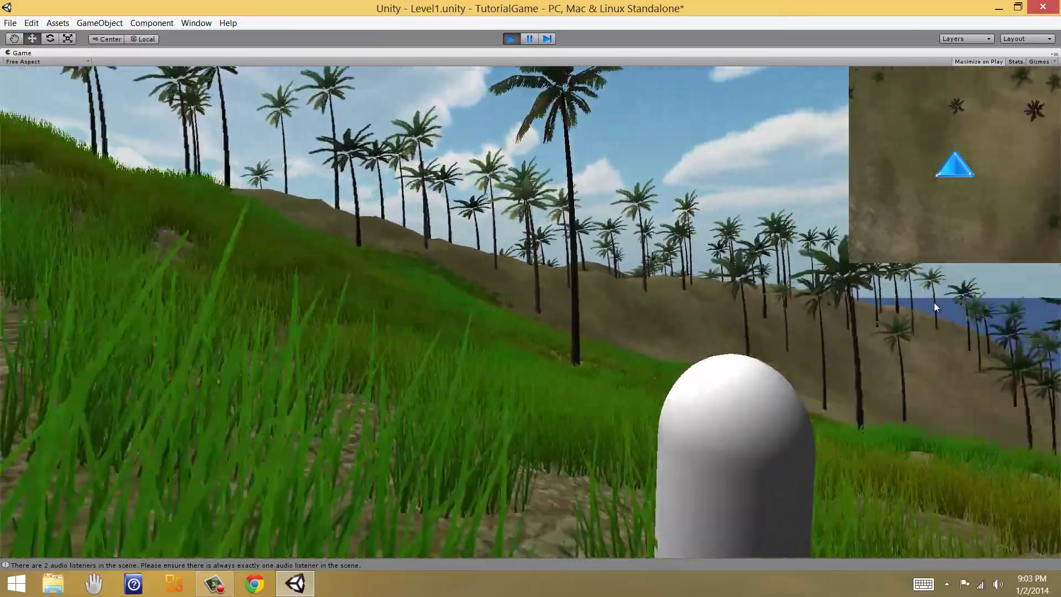
key("w")
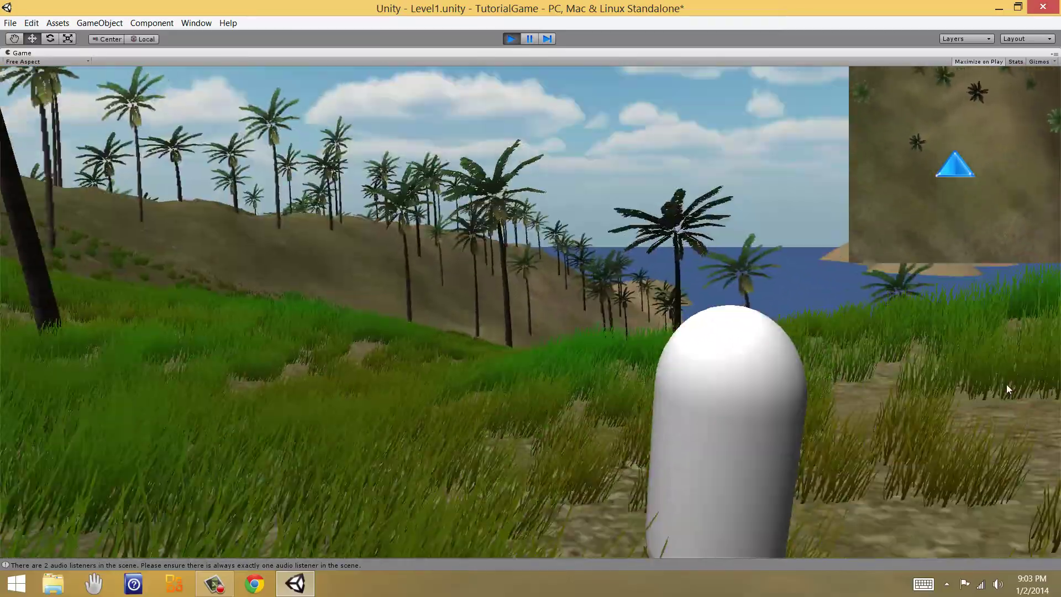
key("w")
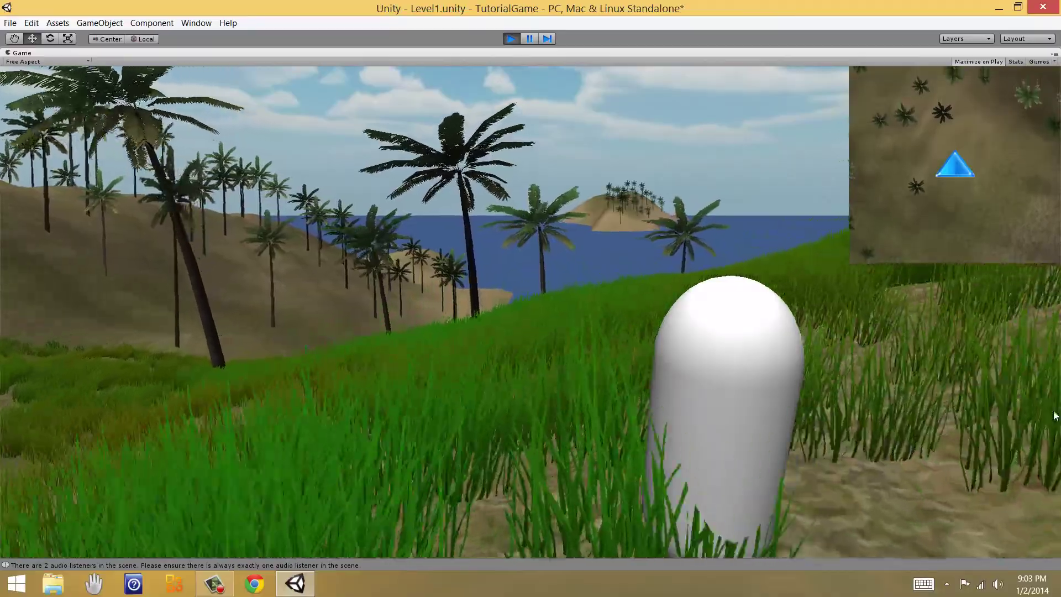
key("w")
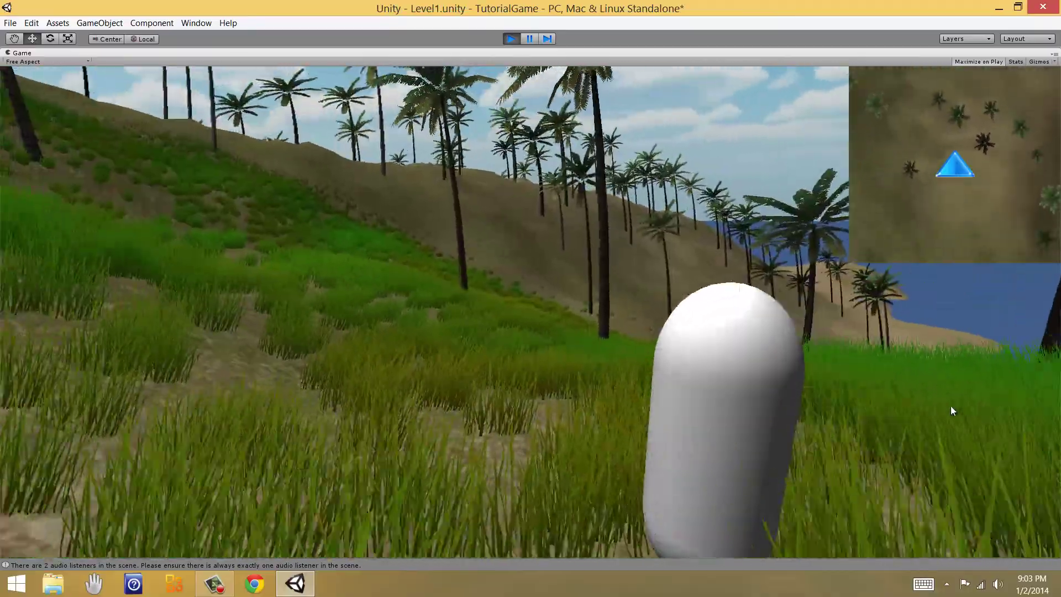
key("w")
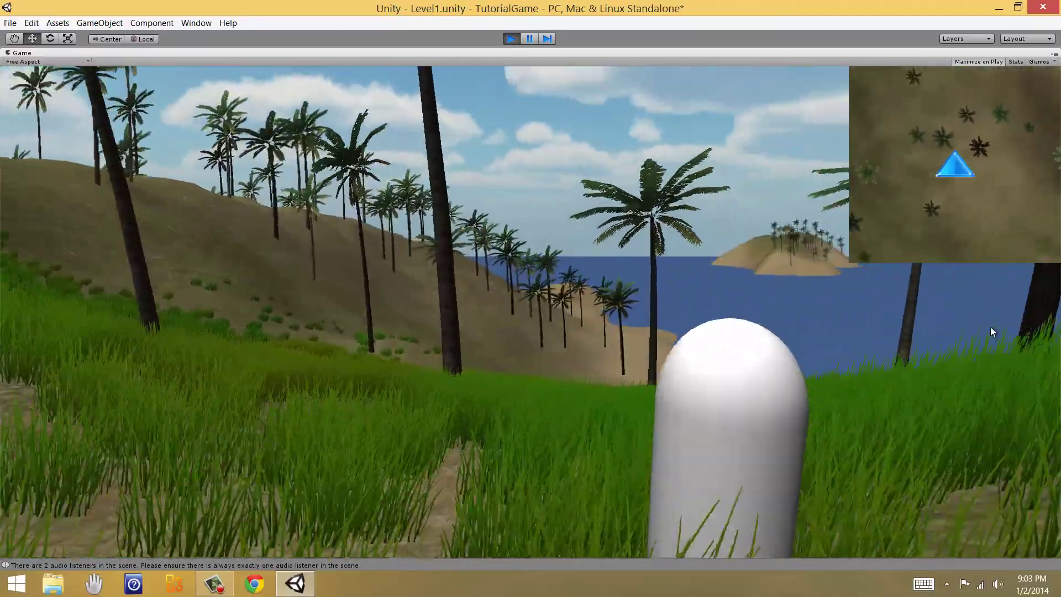
key("w")
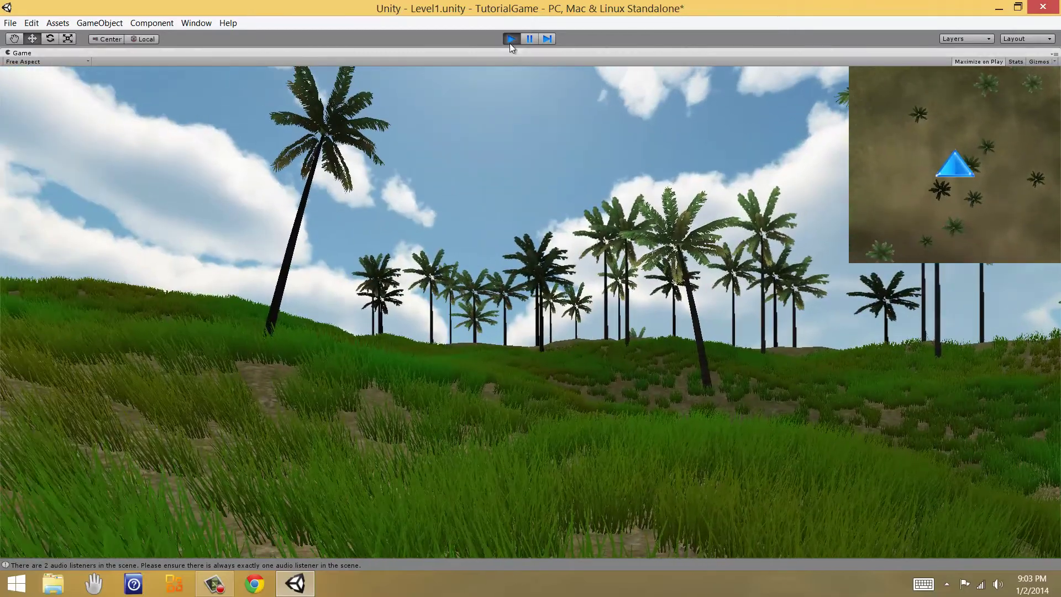
left_click(509, 42)
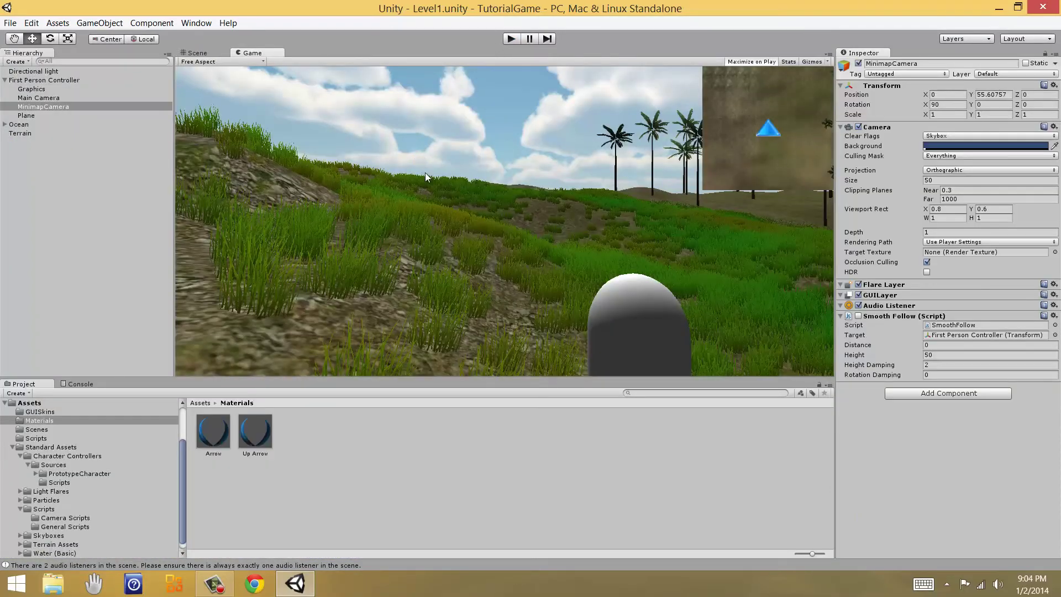
Examine the MinimapCamera and the arrow plane above the player from several angles in the Scene view
left_click(191, 52)
left_click_drag(554, 230, 482, 198, "alt")
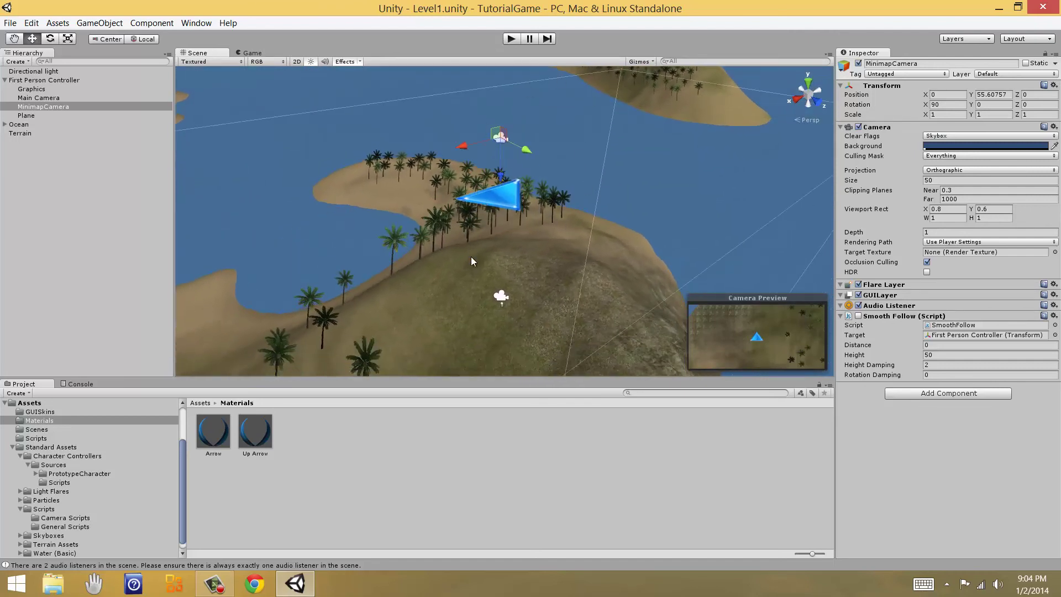
left_click_drag(471, 259, 343, 280, "alt")
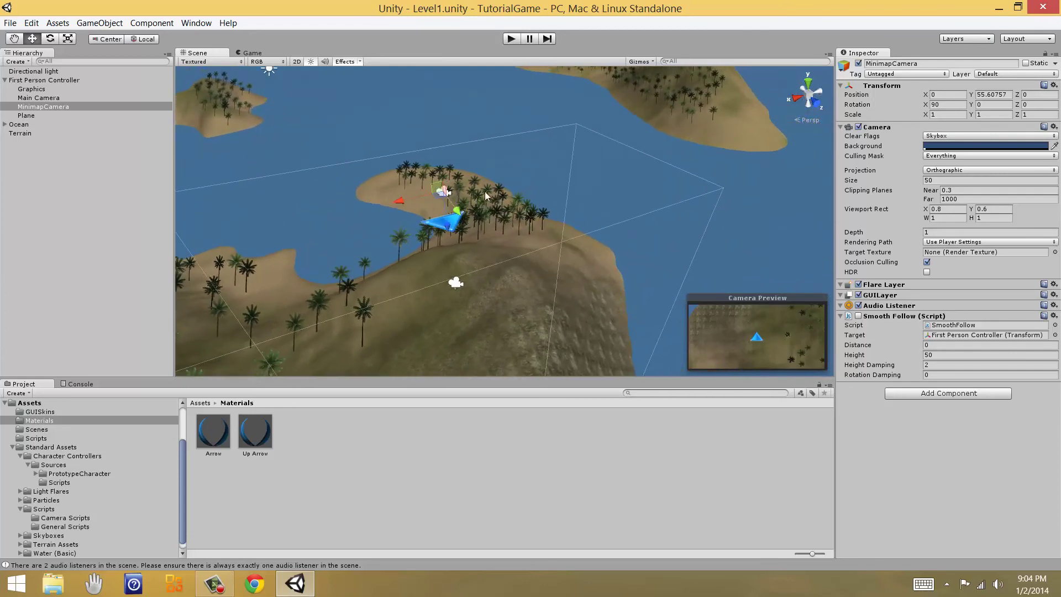
left_click_drag(428, 249, 399, 248, "alt")
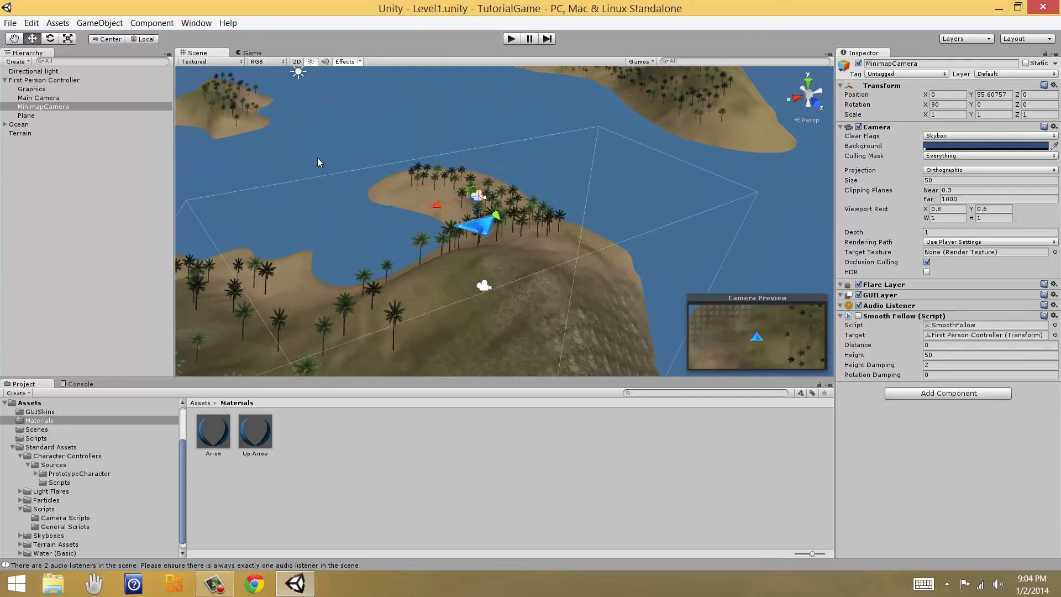
left_click(253, 53)
left_click(195, 52)
middle_click_drag(562, 227, 497, 238)
scroll(397, 226, "up", 3)
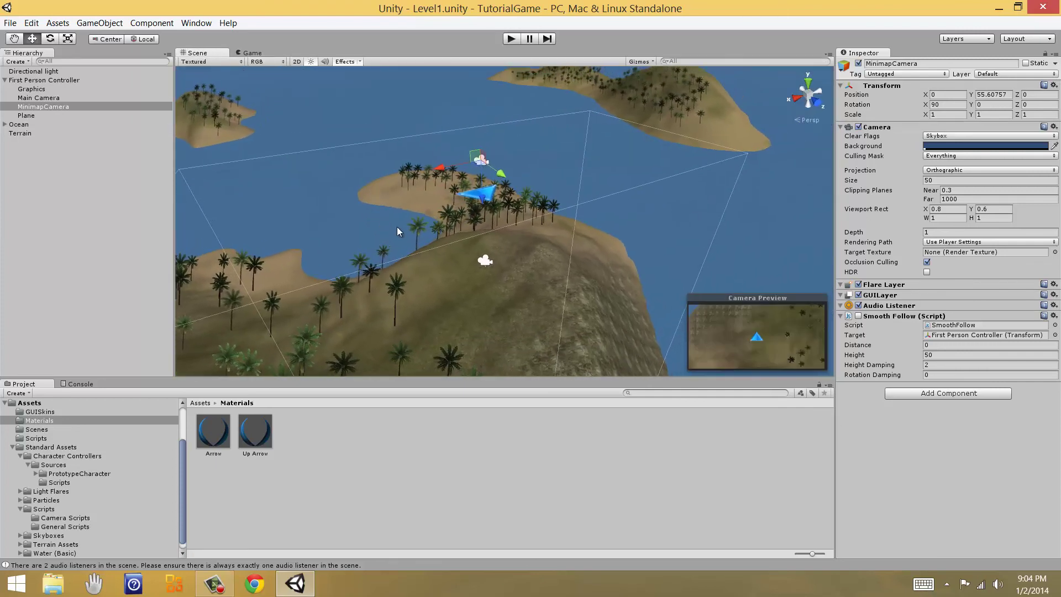